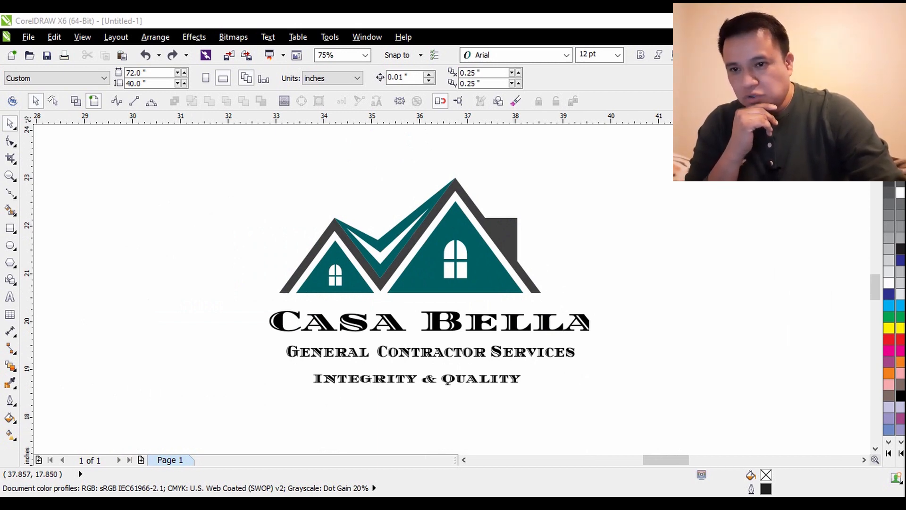
Switch the drawing to wireframe display to show the structure of the Casa Bella logo image.
scroll(433, 261, "up", 1)
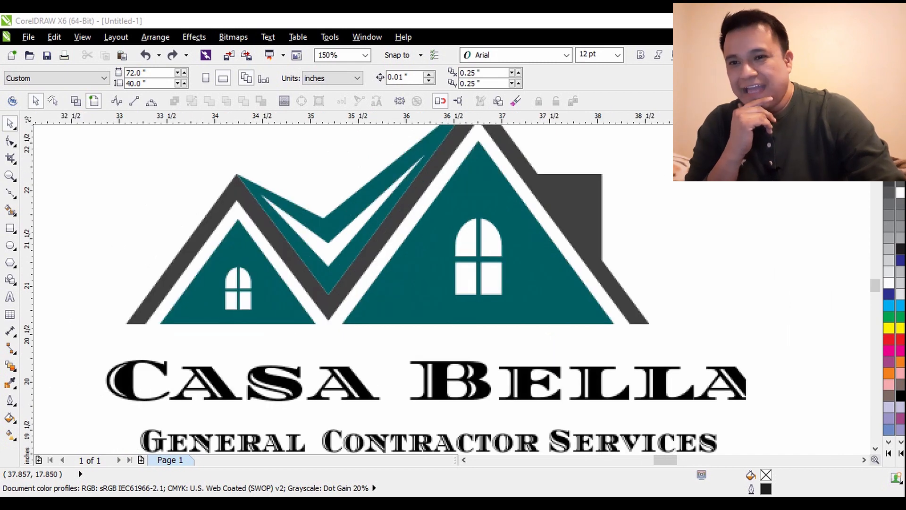
scroll(433, 260, "down", 1)
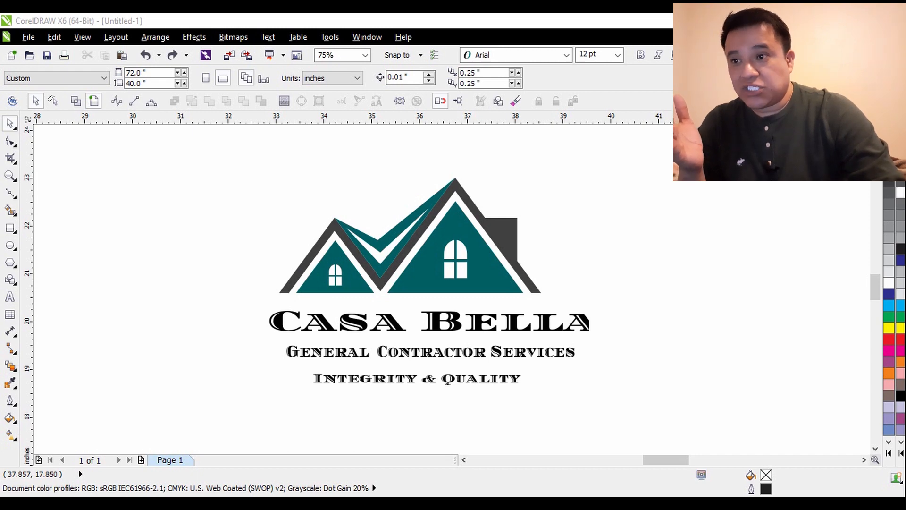
left_click(76, 101)
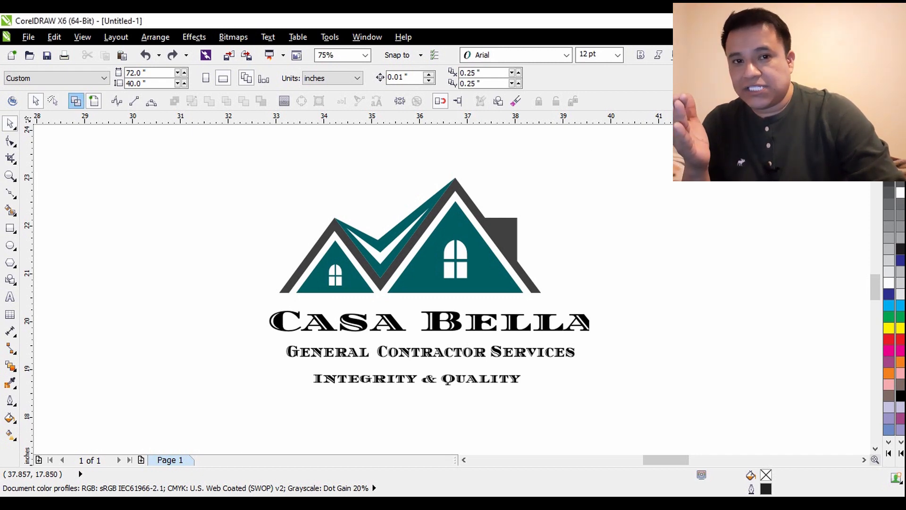
scroll(425, 305, "up", 1)
scroll(456, 266, "down", 2)
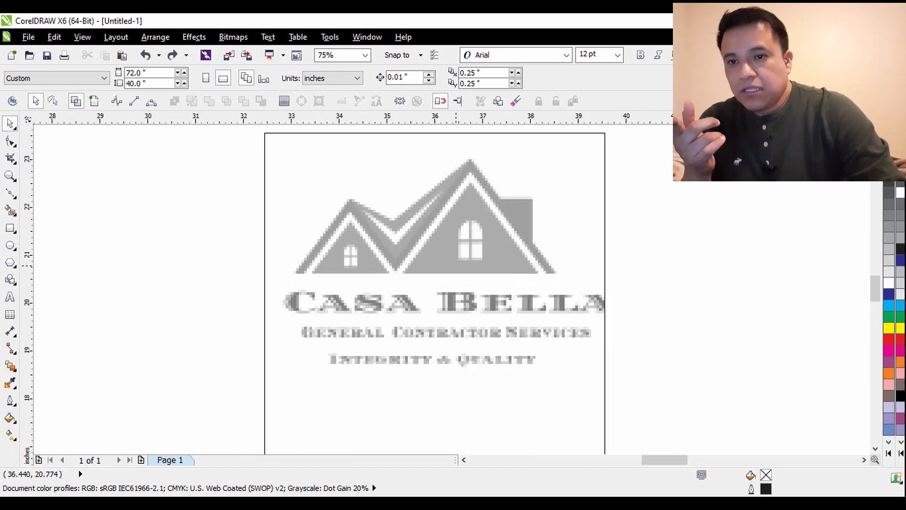
Compare the Casa Bella logo image up close in full-colour and wireframe display, checking its edges for pixelation.
scroll(418, 219, "up", 1)
scroll(368, 214, "down", 1)
scroll(368, 214, "up", 1)
scroll(369, 213, "up", 1)
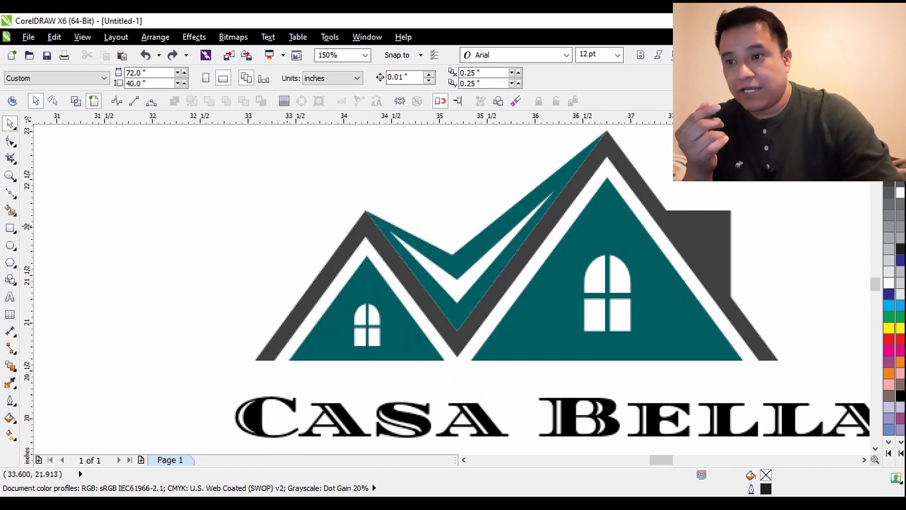
scroll(290, 236, "down", 2)
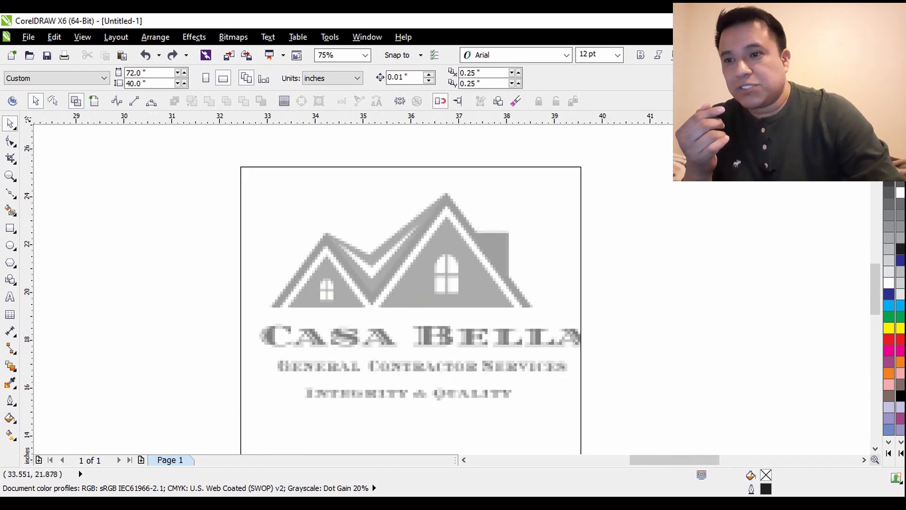
scroll(264, 210, "up", 1)
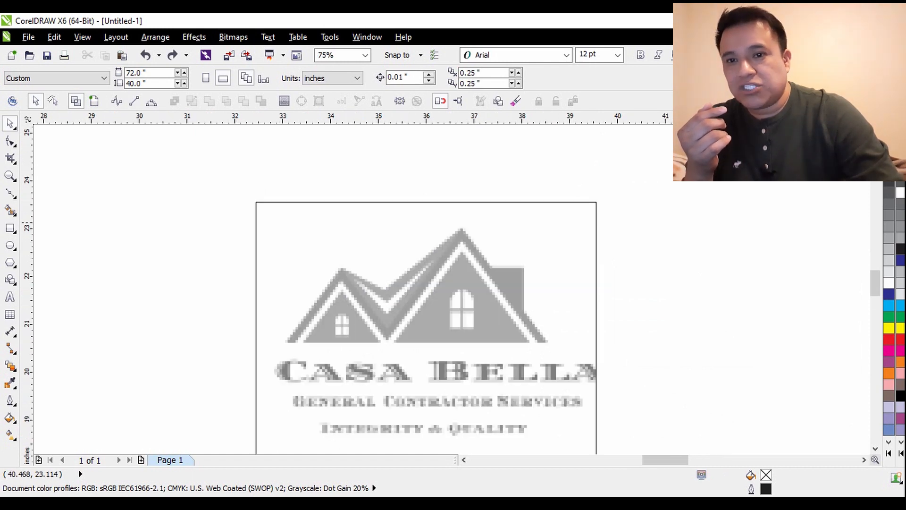
scroll(330, 332, "up", 1)
scroll(375, 268, "down", 1)
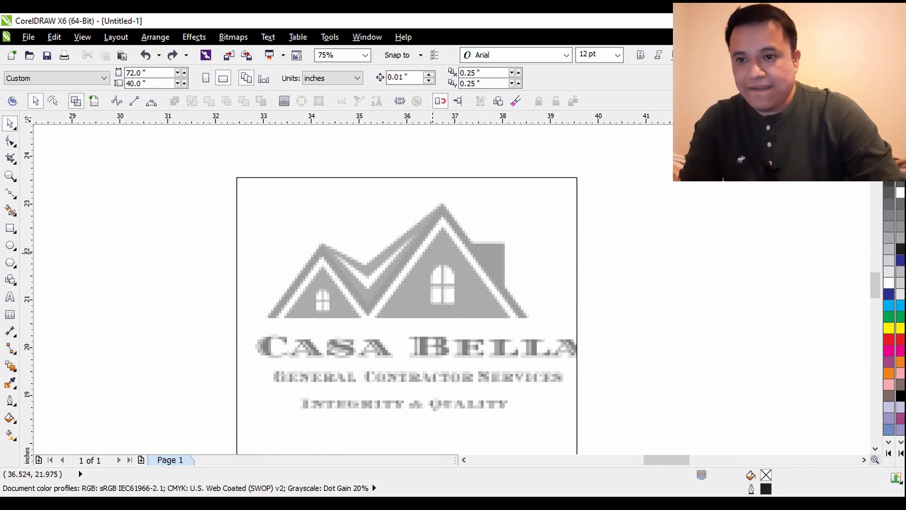
scroll(432, 251, "up", 1)
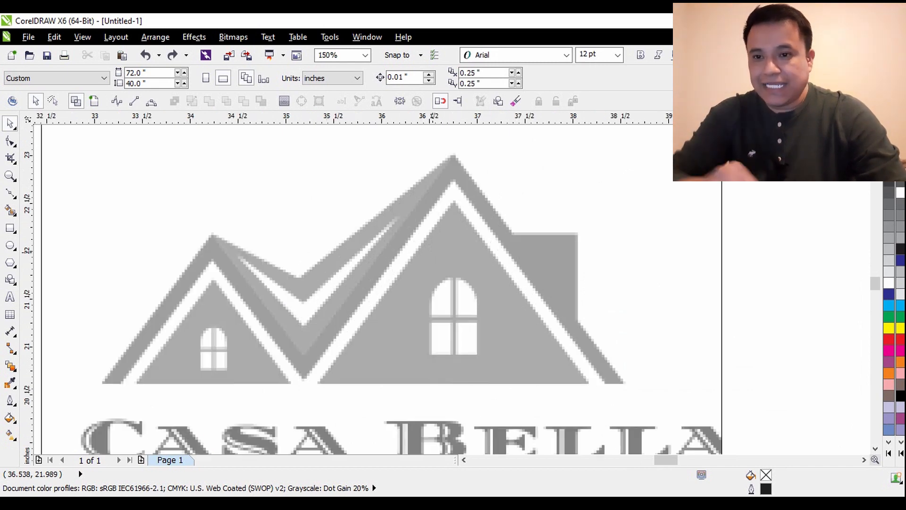
scroll(432, 252, "down", 3)
Move the logo bitmap to the left, with its centre at about X 32.76, Y 20.28 inches.
left_click_drag(416, 268, 396, 269)
key("Escape")
scroll(384, 271, "up", 2)
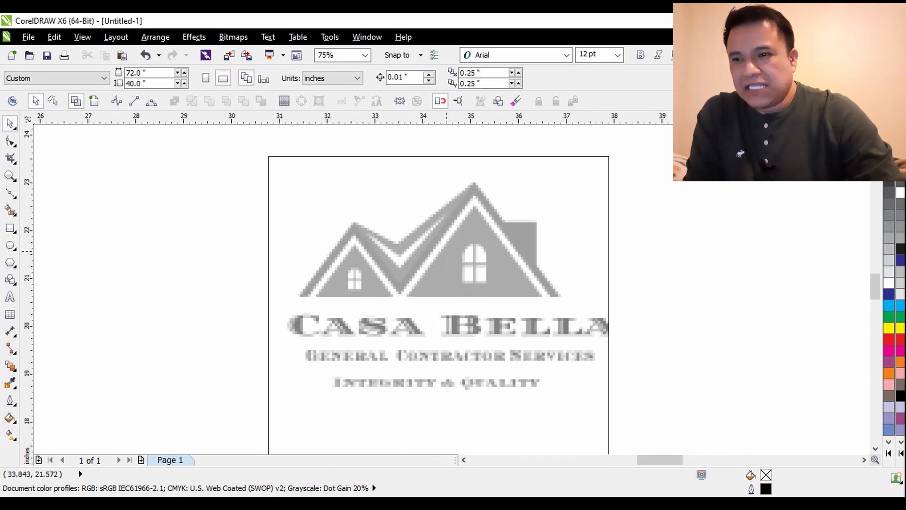
scroll(501, 268, "up", 1)
scroll(466, 248, "down", 1)
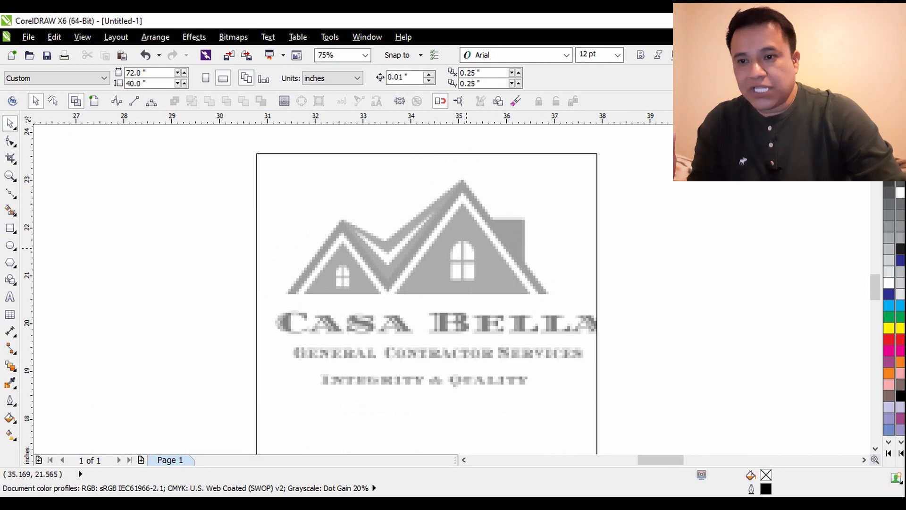
scroll(466, 248, "up", 1)
scroll(467, 248, "down", 1)
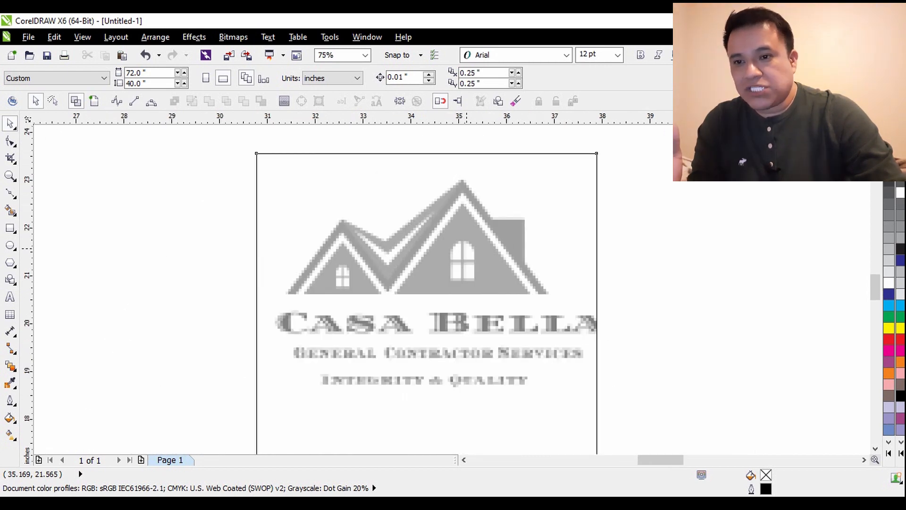
left_click_drag(466, 248, 391, 236)
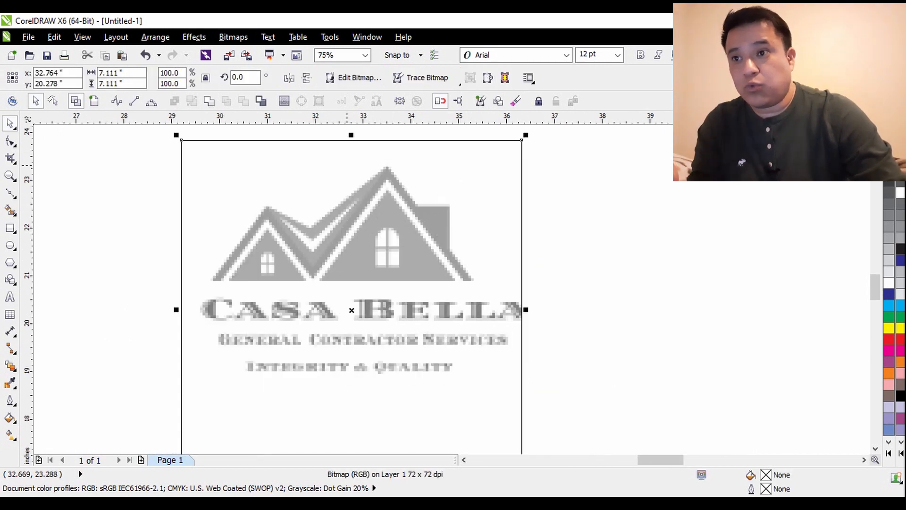
Outline-trace the logo bitmap as Clipart and move the traced group beside it, centred at about X 41.88, Y 22.06 inches.
left_click(233, 37)
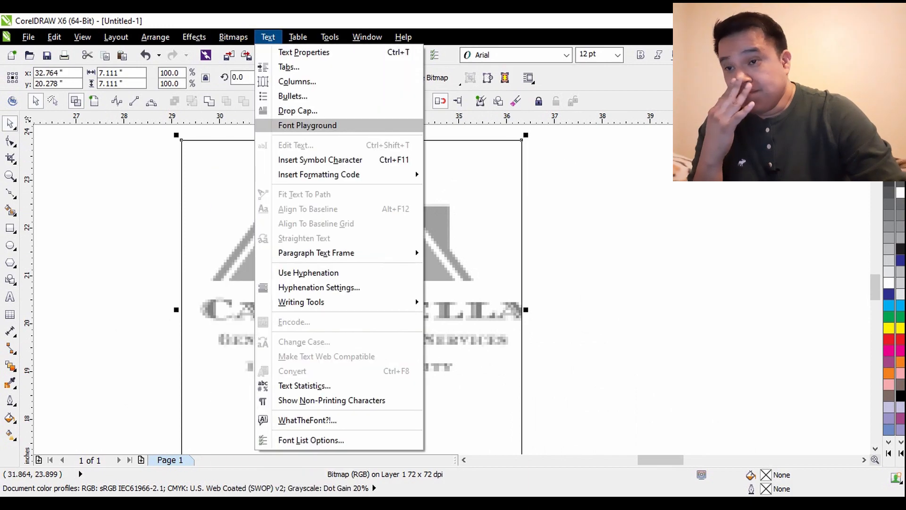
mouse_move(283, 243)
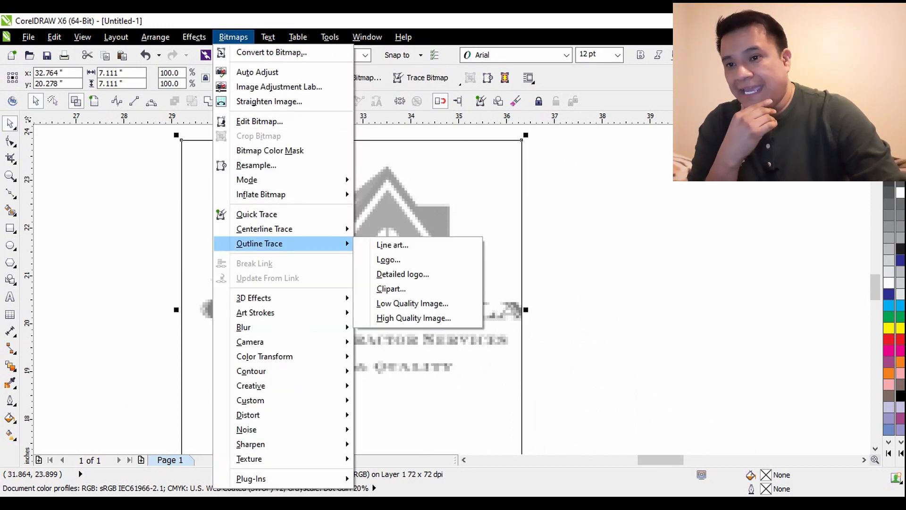
left_click(387, 288)
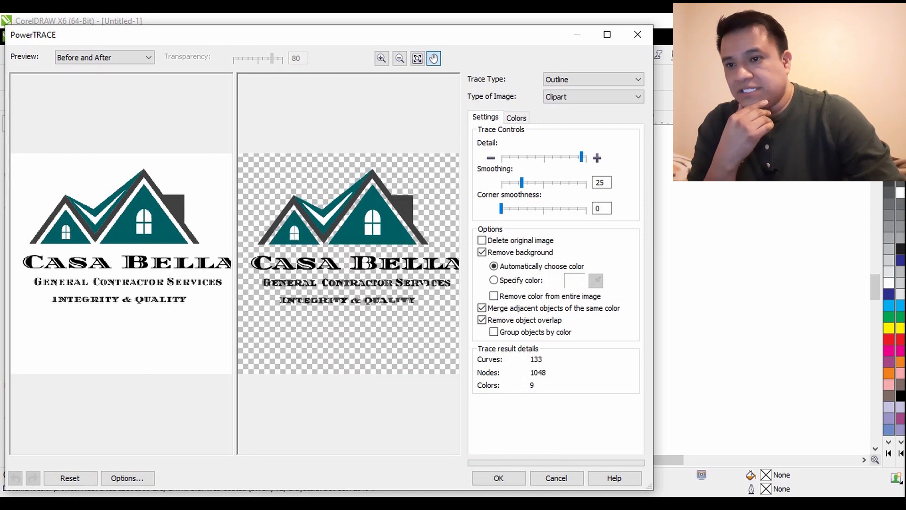
scroll(349, 264, "up", 1)
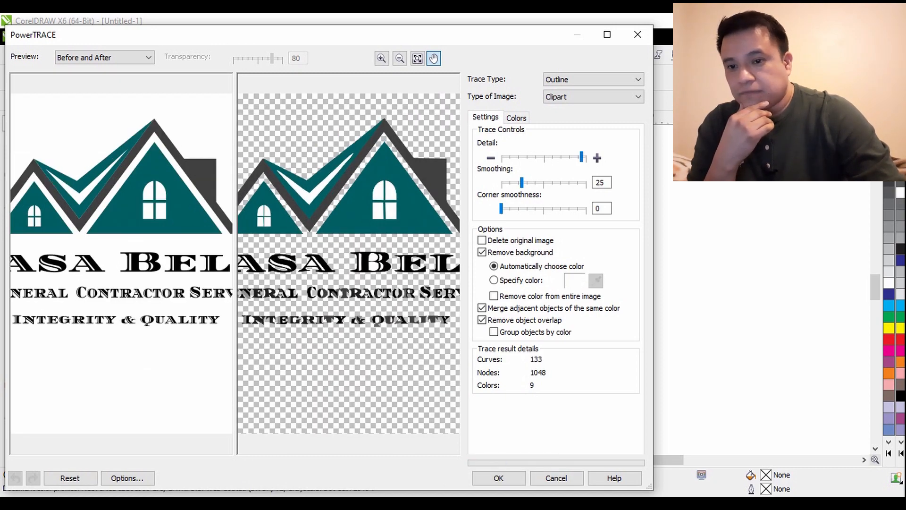
left_click(499, 478)
scroll(322, 285, "down", 1)
left_click_drag(323, 284, 535, 262)
left_click(654, 299)
Compare the traced outlines of the house and lettering with the pixelated original bitmap.
scroll(547, 248, "up", 2)
scroll(546, 229, "up", 1)
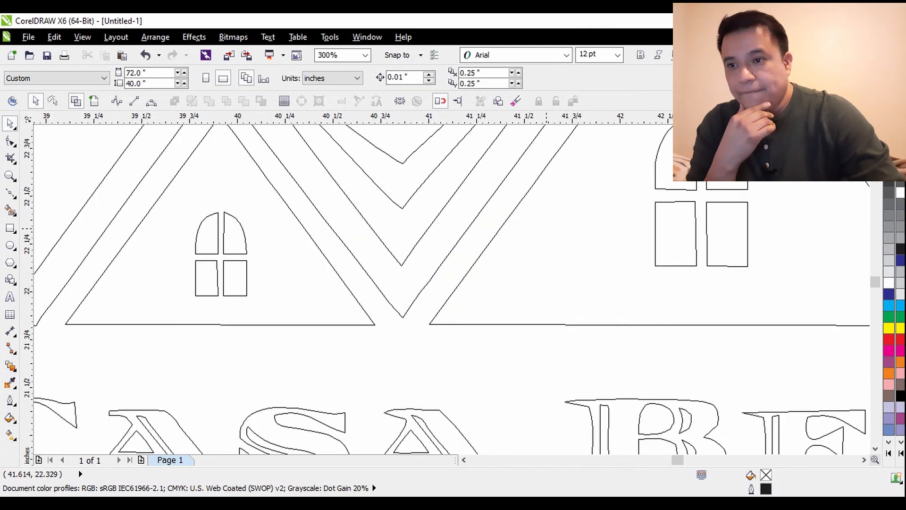
scroll(546, 228, "down", 2)
left_click(461, 273)
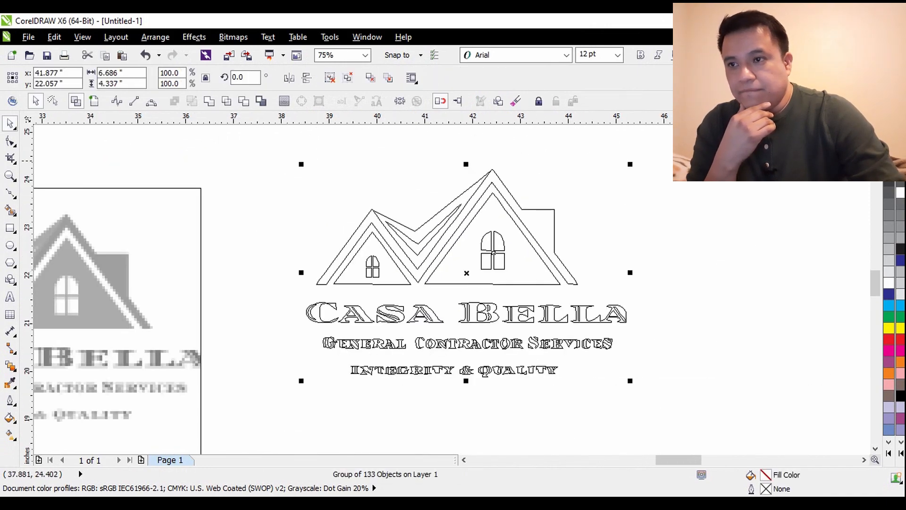
left_click(574, 212)
scroll(574, 211, "down", 1)
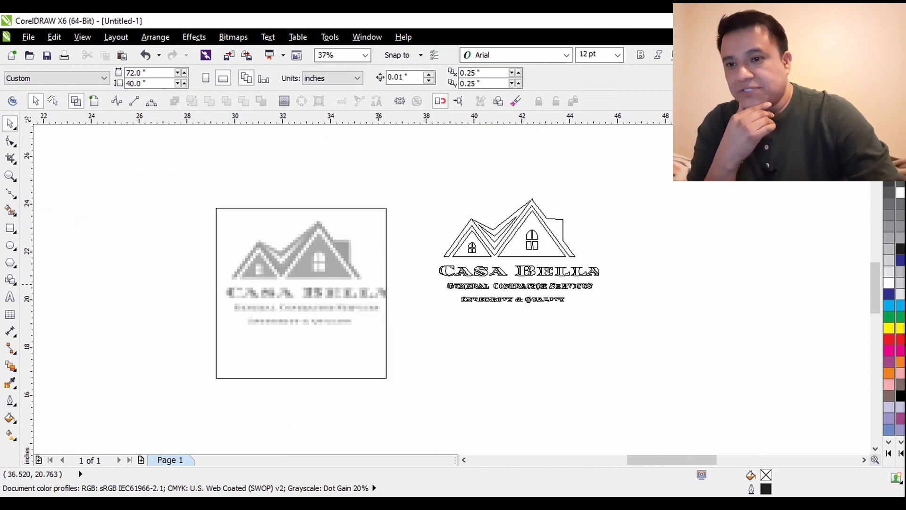
scroll(300, 279, "up", 1)
scroll(538, 227, "down", 1)
scroll(533, 251, "up", 1)
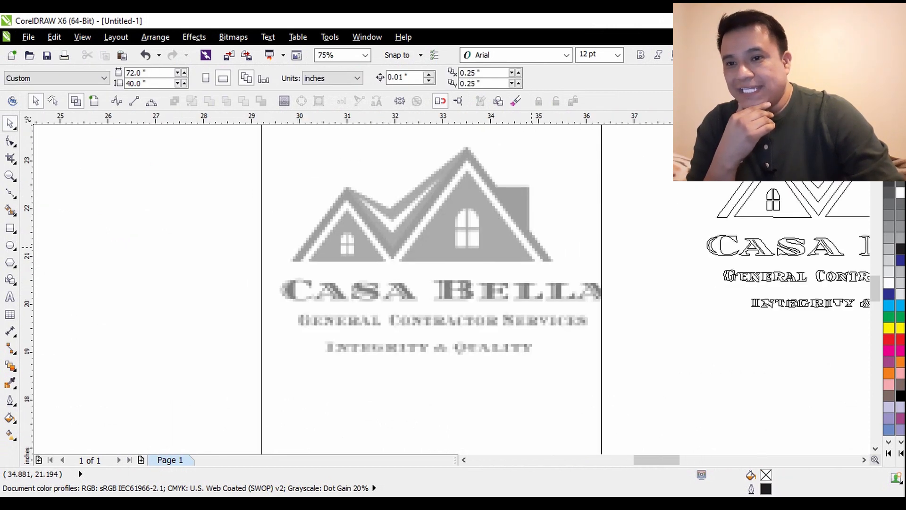
scroll(433, 243, "down", 1)
left_click(459, 237)
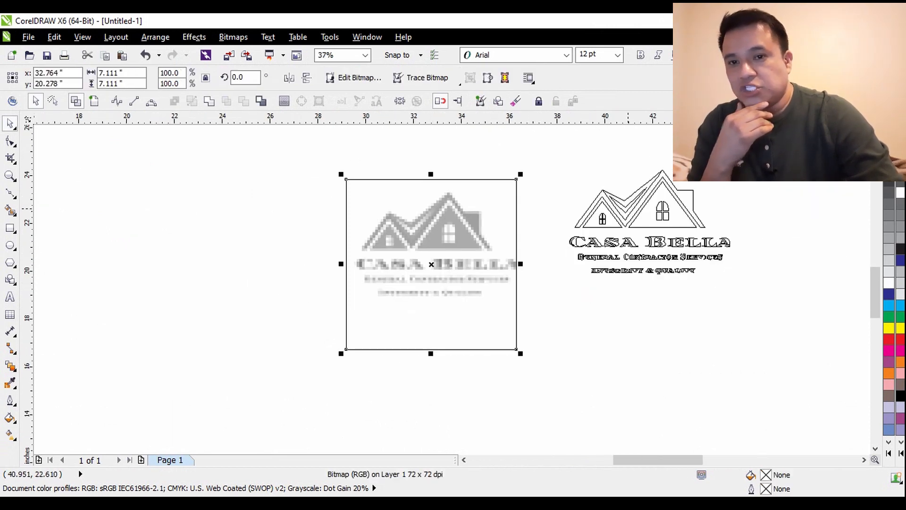
Delete the traced vector group beside the bitmap and return to wireframe display.
left_click(628, 208)
key("Delete")
scroll(492, 229, "up", 1)
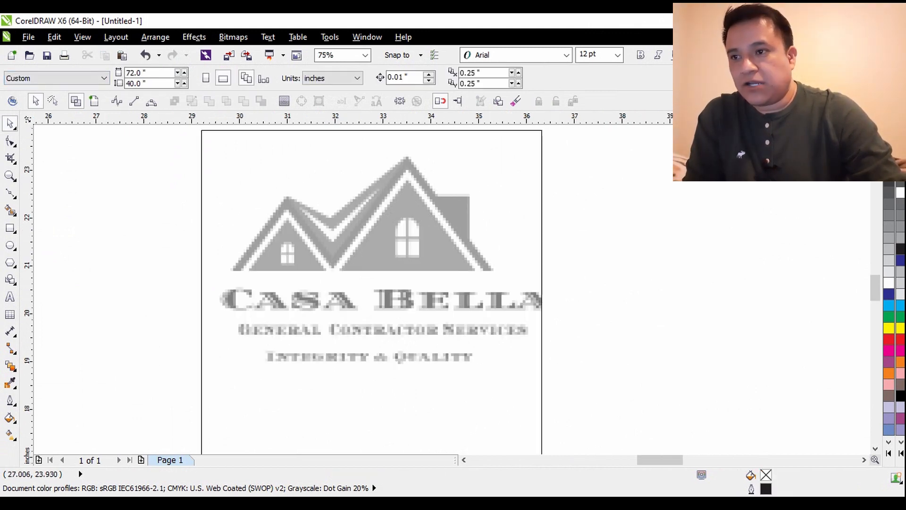
scroll(271, 242, "down", 1)
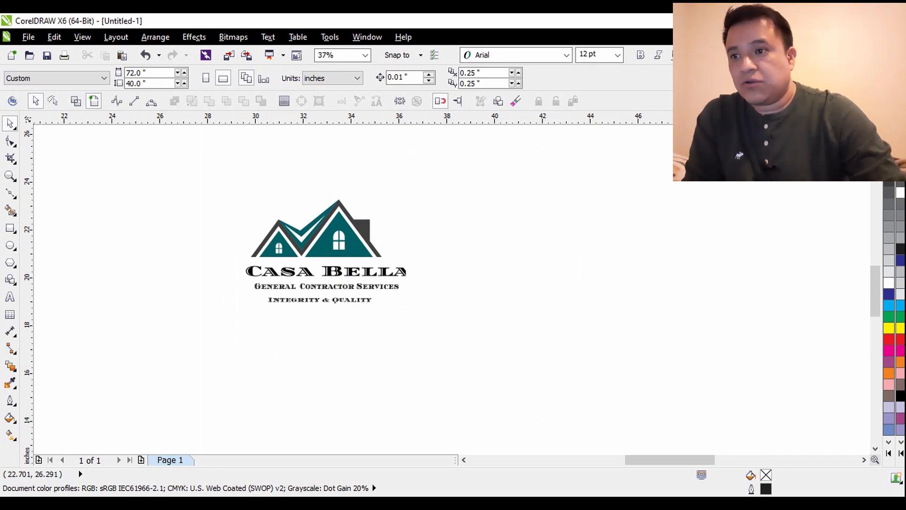
left_click(75, 101)
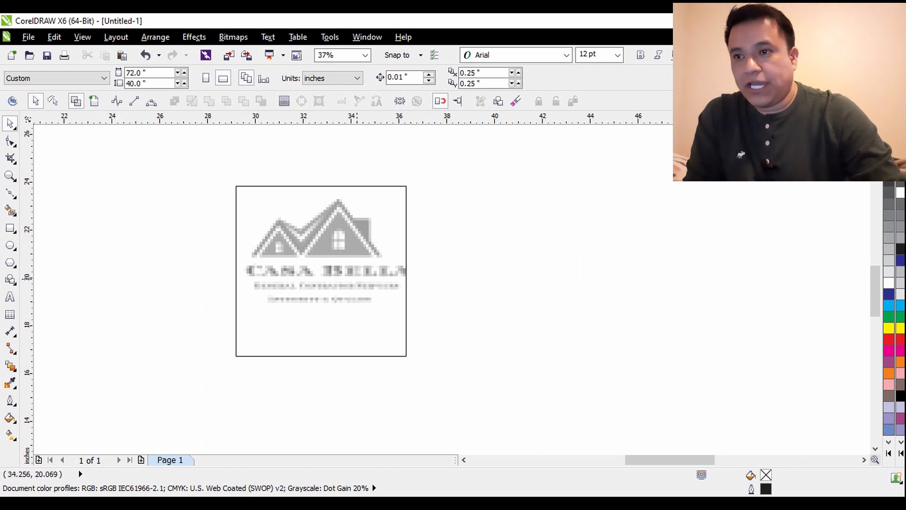
Trace the logo bitmap again as a Clipart outline and move the result beside it, centred at about X 41.13, Y 21.67 inches.
left_click(349, 261)
left_click(497, 259)
left_click(378, 280)
left_click(234, 38)
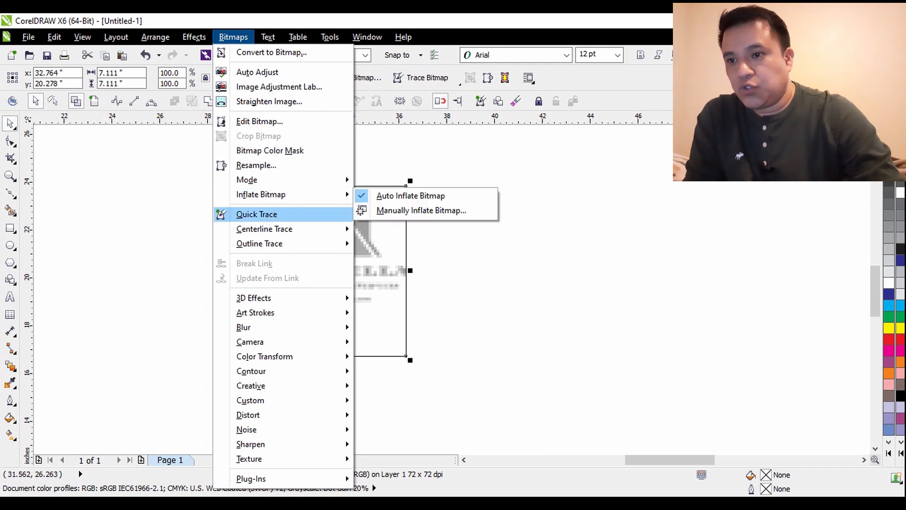
mouse_move(273, 243)
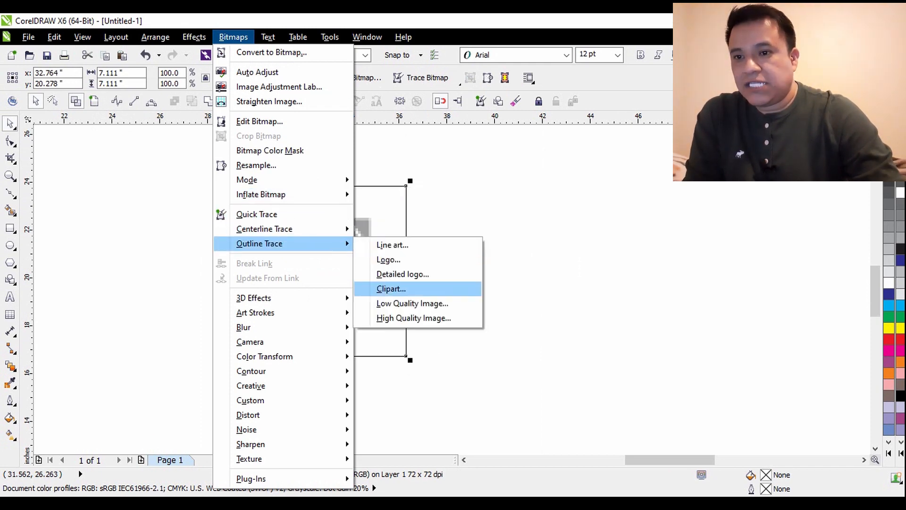
left_click(390, 288)
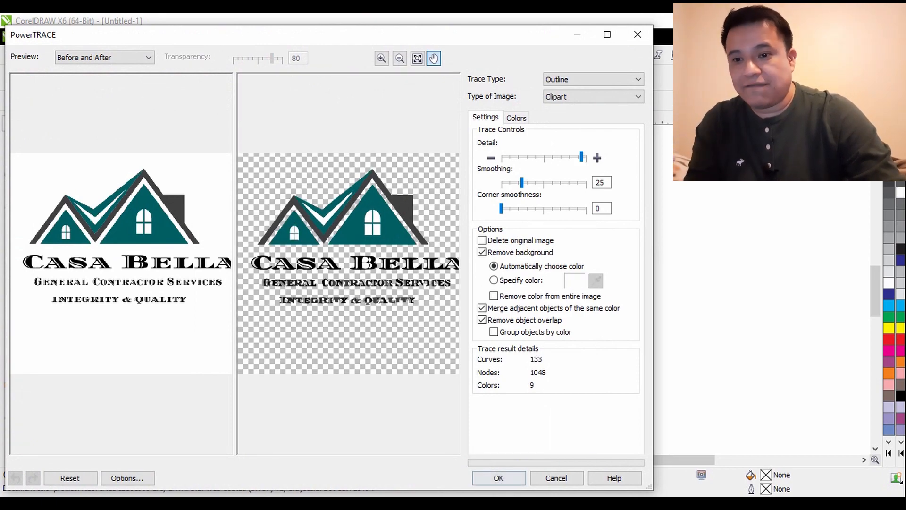
left_click(498, 478)
left_click_drag(345, 270, 539, 257)
left_click(583, 309)
Examine the traced windows, roof lines and the three lines of lettering for accuracy against the original logo.
scroll(545, 245, "up", 2)
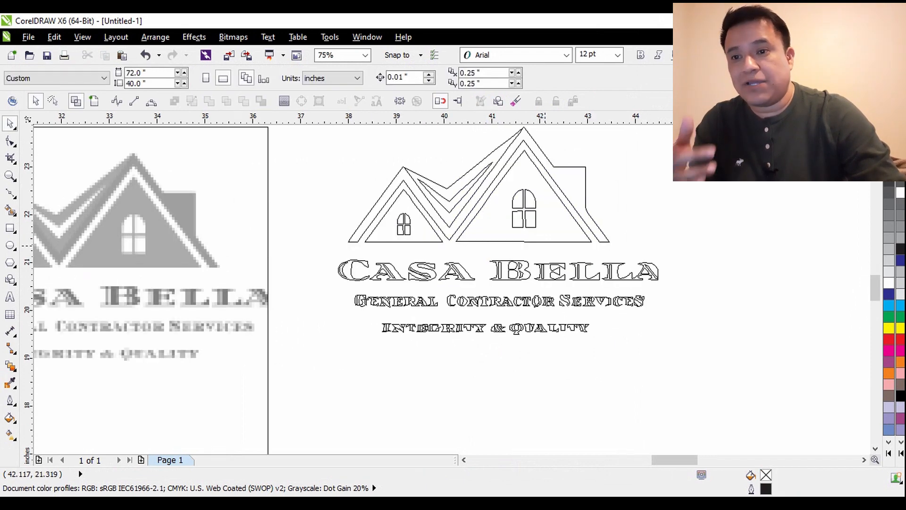
scroll(546, 245, "up", 1)
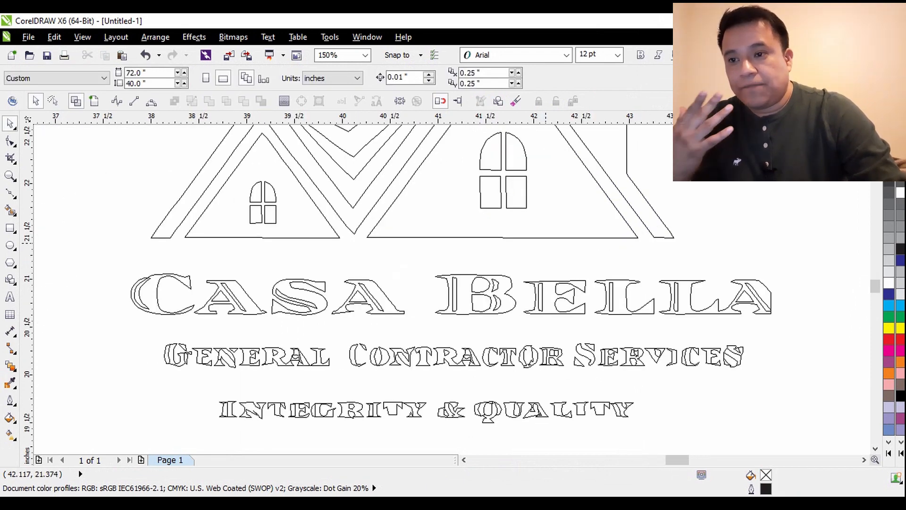
scroll(523, 267, "down", 1)
left_click(522, 236)
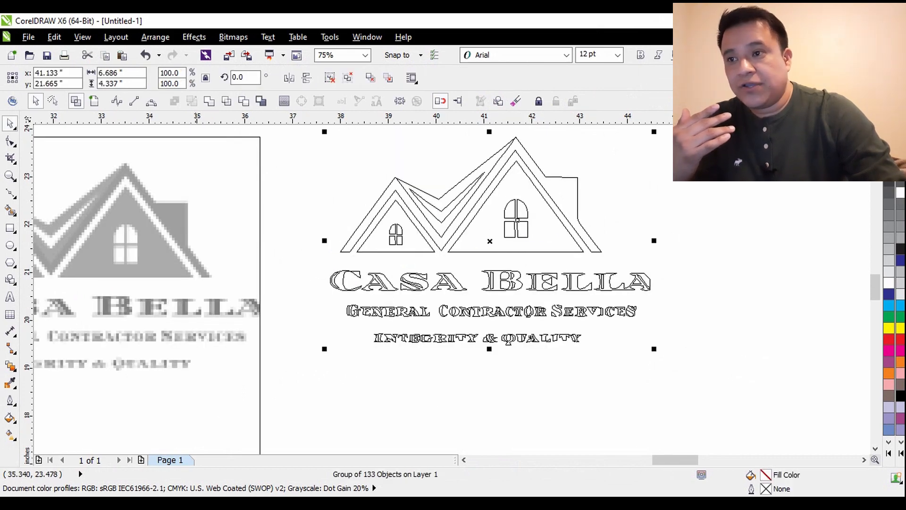
left_click(671, 355)
scroll(618, 325, "down", 1)
scroll(544, 302, "up", 2)
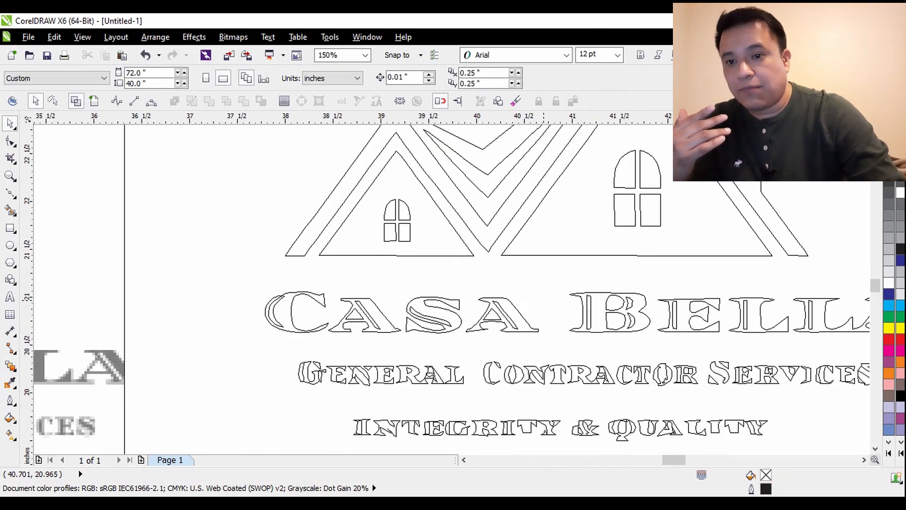
scroll(478, 322, "down", 1)
scroll(478, 322, "up", 1)
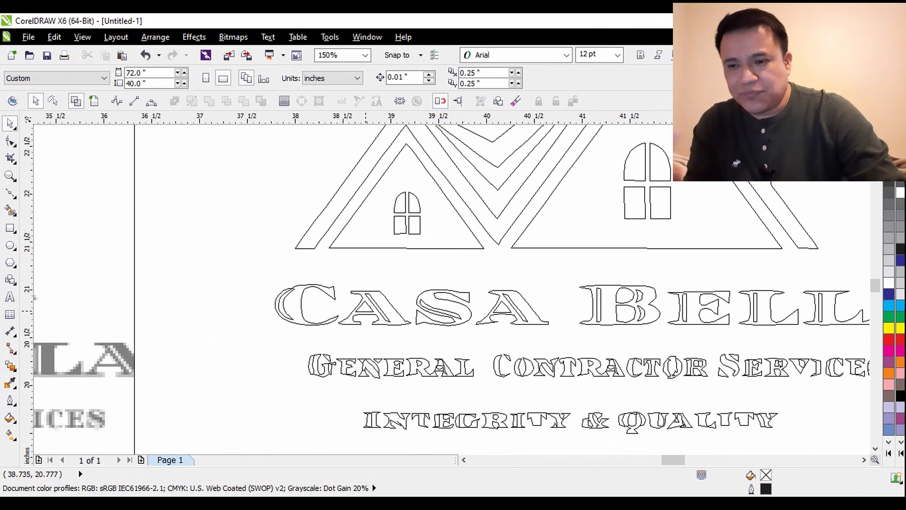
scroll(346, 306, "down", 1)
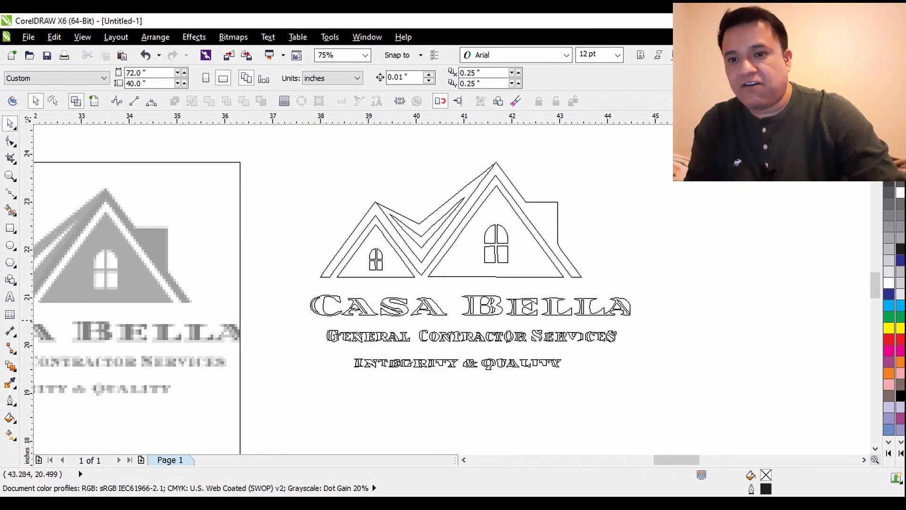
scroll(493, 318, "up", 1)
scroll(492, 318, "down", 2)
scroll(491, 321, "up", 1)
scroll(491, 324, "up", 1)
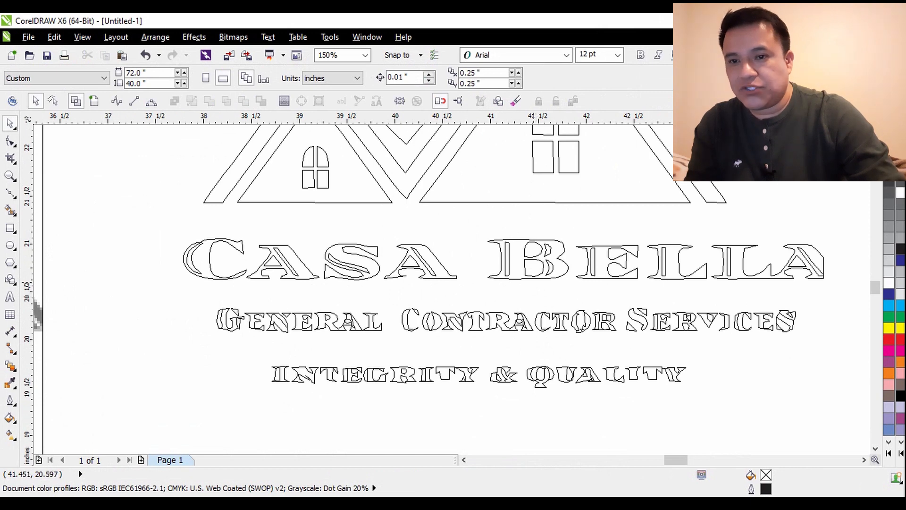
Compare the wireframe outlines of the traced house, windows and three text lines with the pixelated original bitmap.
scroll(534, 282, "up", 1)
scroll(534, 282, "down", 1)
scroll(543, 283, "down", 1)
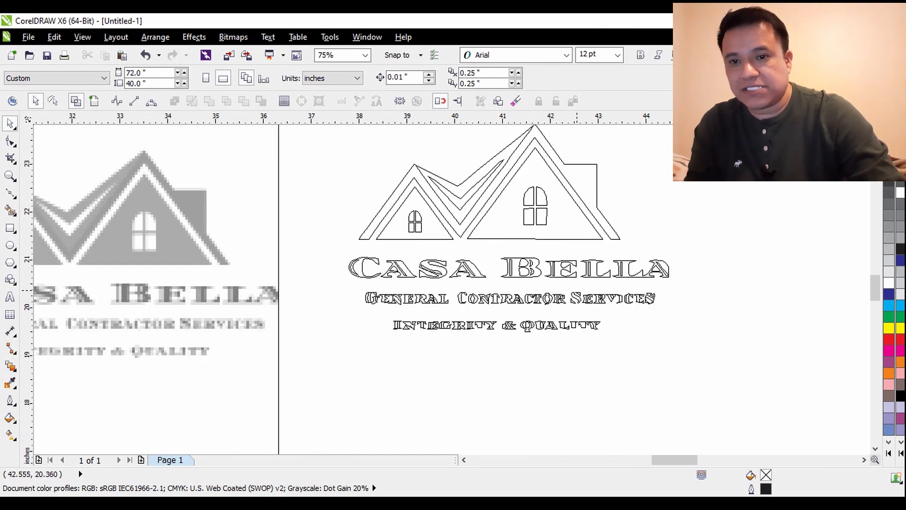
scroll(621, 307, "down", 1)
scroll(578, 290, "up", 1)
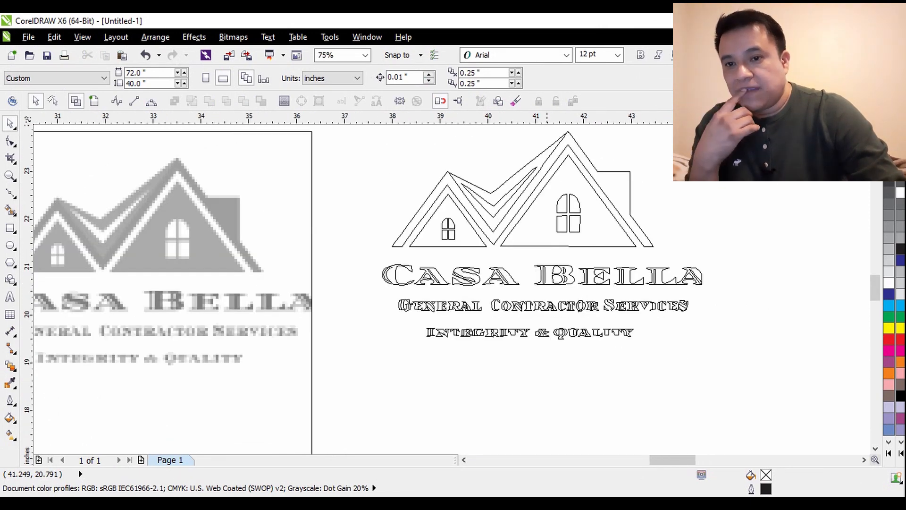
scroll(422, 284, "down", 1)
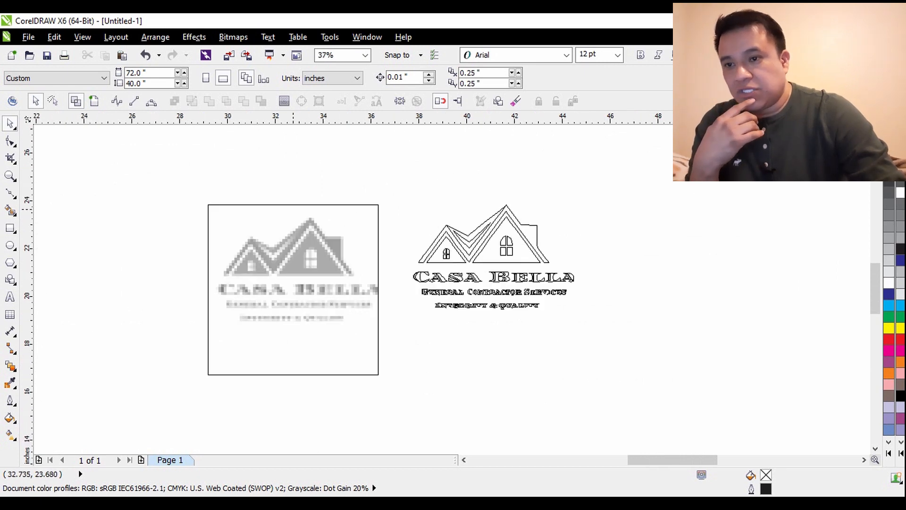
left_click(481, 249)
scroll(481, 250, "up", 2)
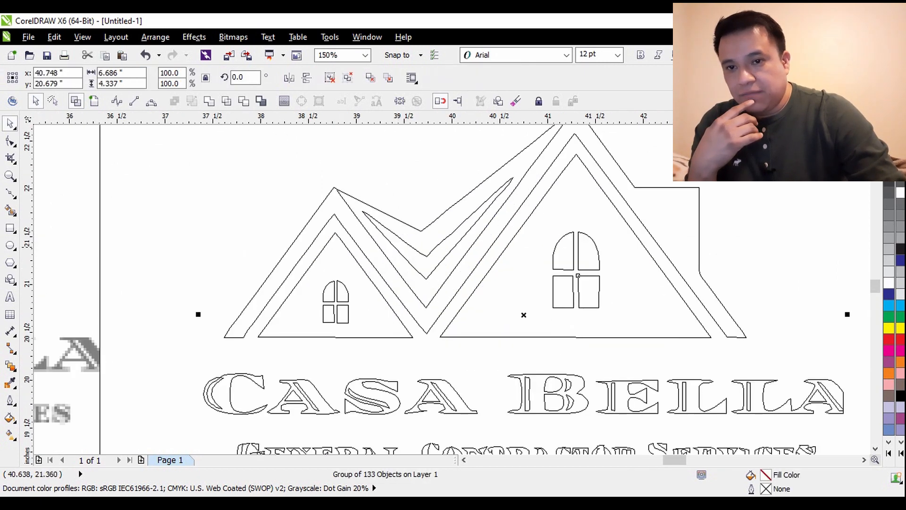
scroll(509, 261, "down", 1)
left_click(723, 286)
scroll(412, 320, "up", 1)
scroll(399, 290, "down", 2)
scroll(399, 300, "up", 1)
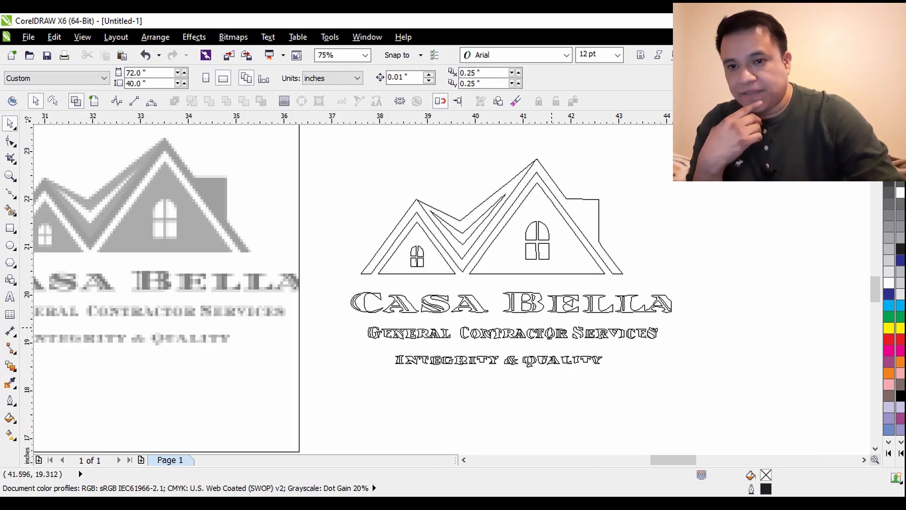
scroll(353, 286, "down", 1)
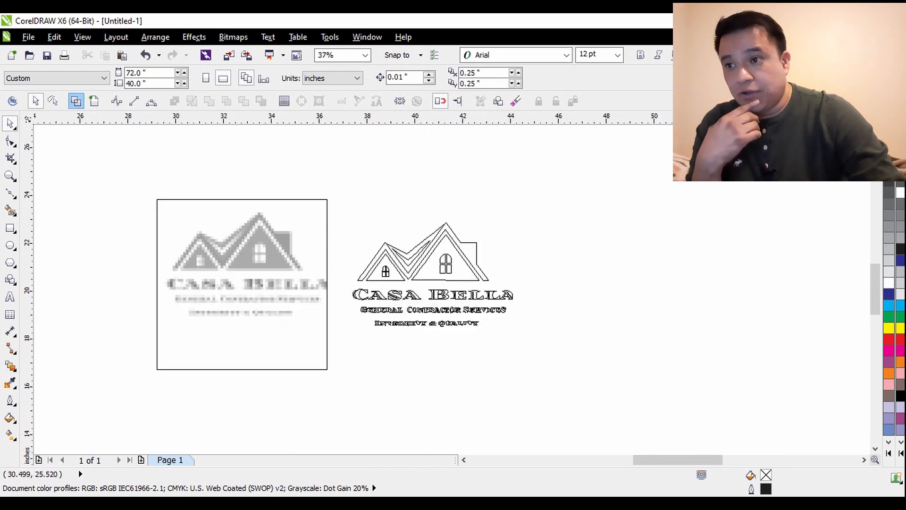
Switch from wireframe to full-colour display and compare the lettering edges of the bitmap with those of its traced copy.
left_click(94, 101)
scroll(368, 281, "up", 6)
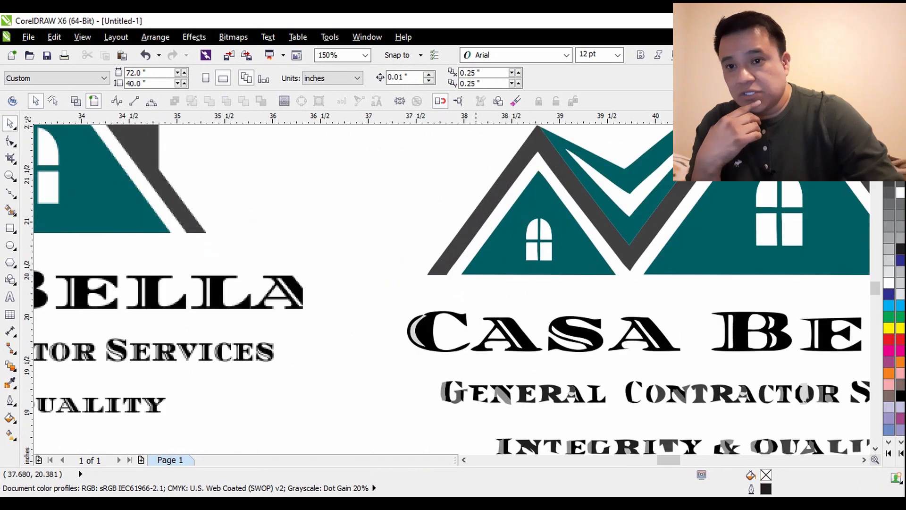
scroll(552, 264, "down", 6)
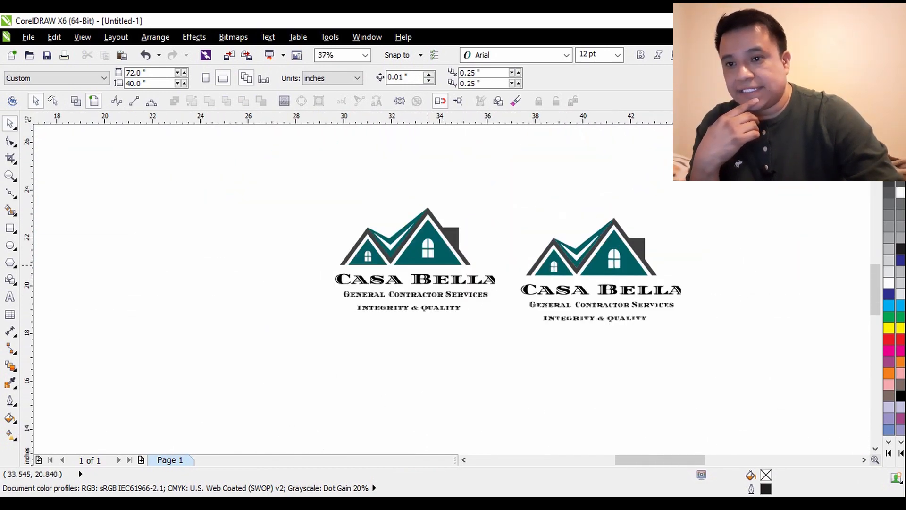
scroll(428, 264, "up", 6)
scroll(463, 257, "down", 6)
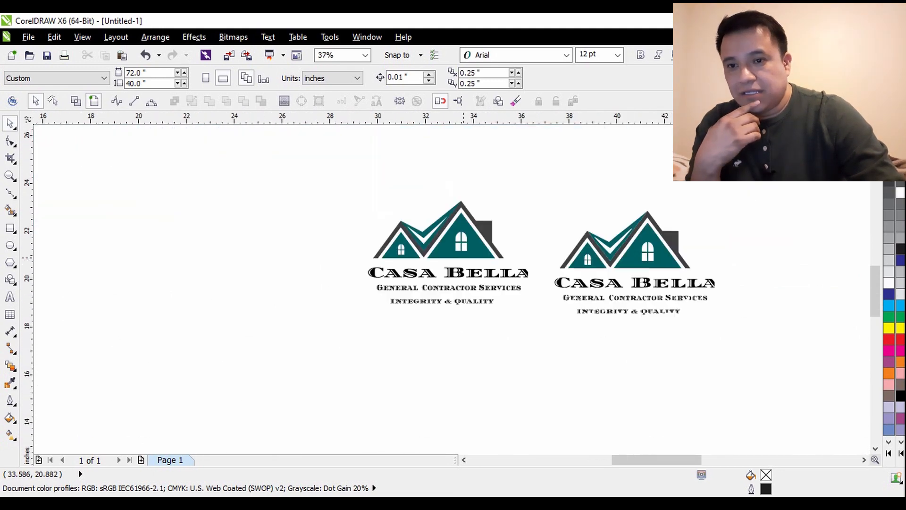
scroll(463, 258, "down", 1)
scroll(463, 257, "up", 6)
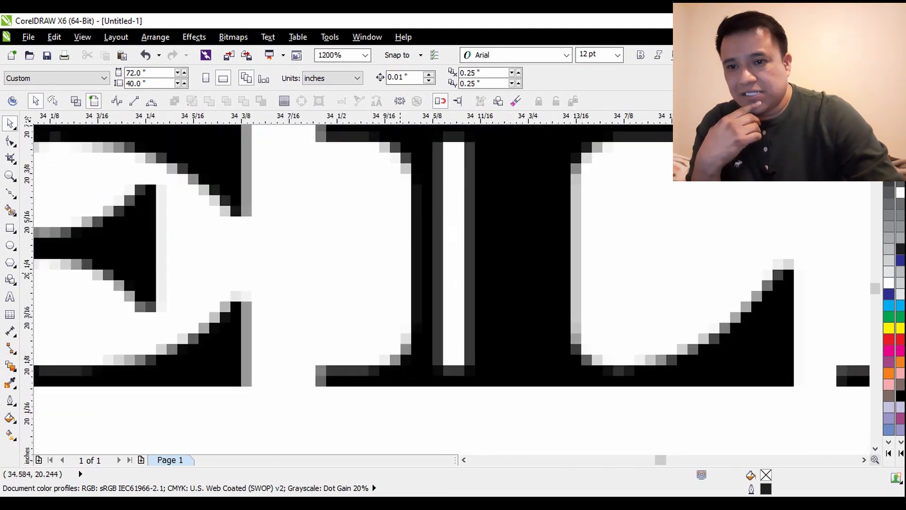
scroll(437, 260, "down", 5)
scroll(617, 296, "up", 6)
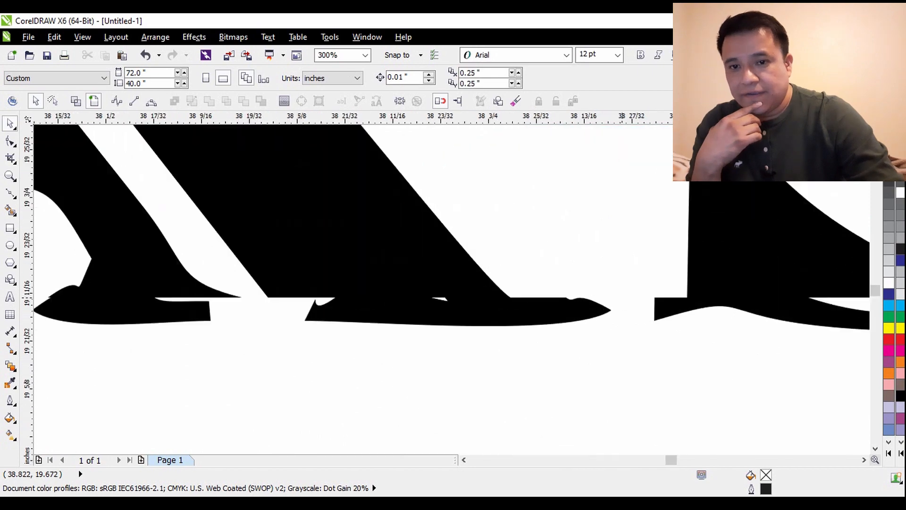
scroll(621, 293, "down", 6)
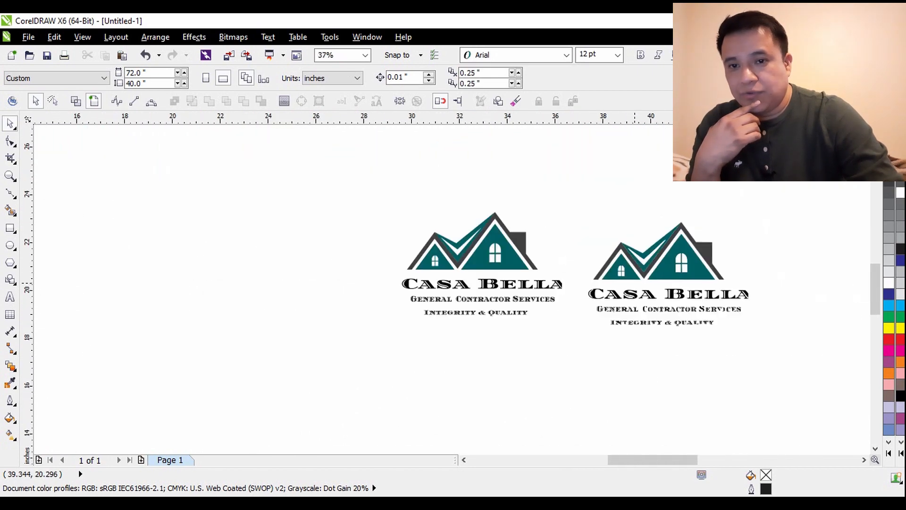
Delete the traced vector copy beside the original logo bitmap.
scroll(634, 275, "up", 1)
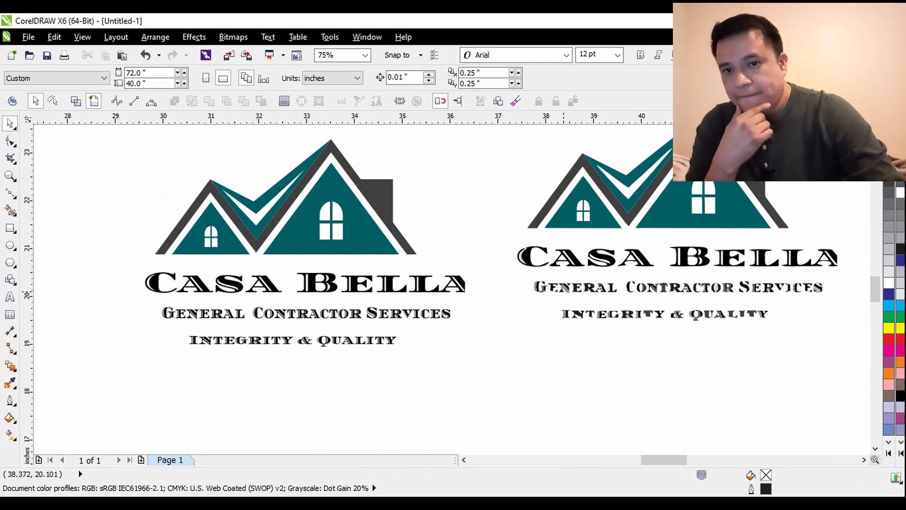
scroll(564, 292, "down", 1)
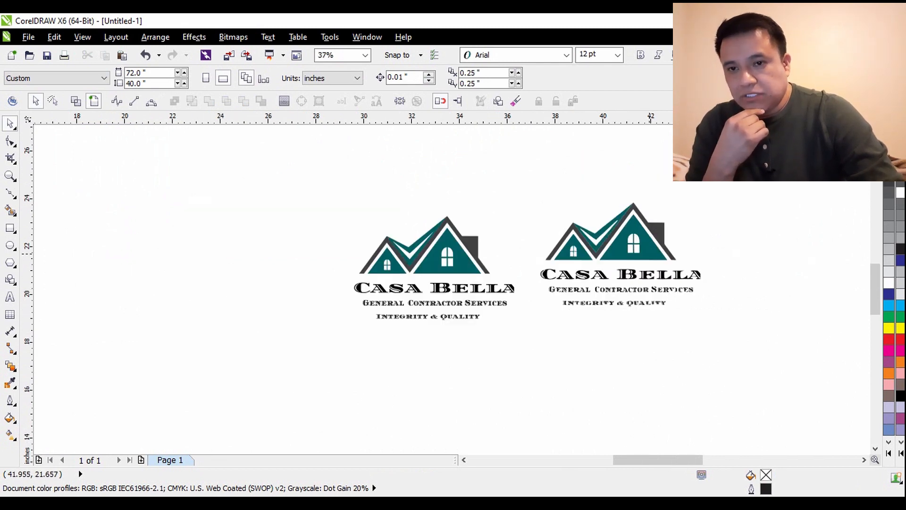
left_click(635, 244)
key("Delete")
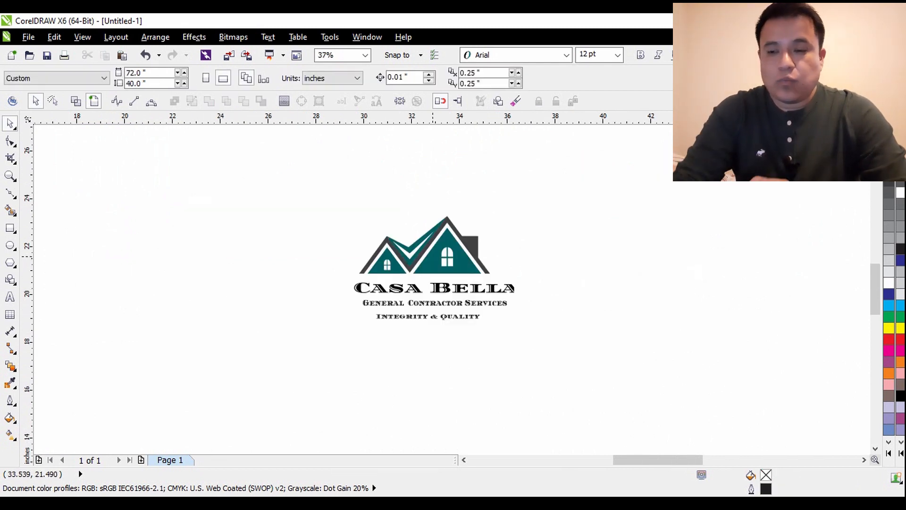
Place horizontal guidelines at the house's base and chimney top, and vertical guidelines through both roof peaks and at the chimney's outer edge, X 34.809 inches.
scroll(454, 246, "up", 2)
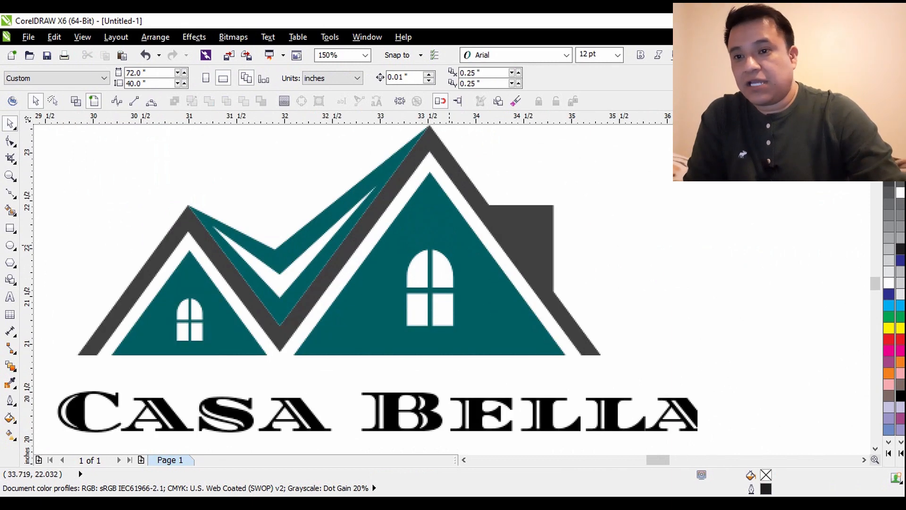
scroll(364, 273, "up", 2)
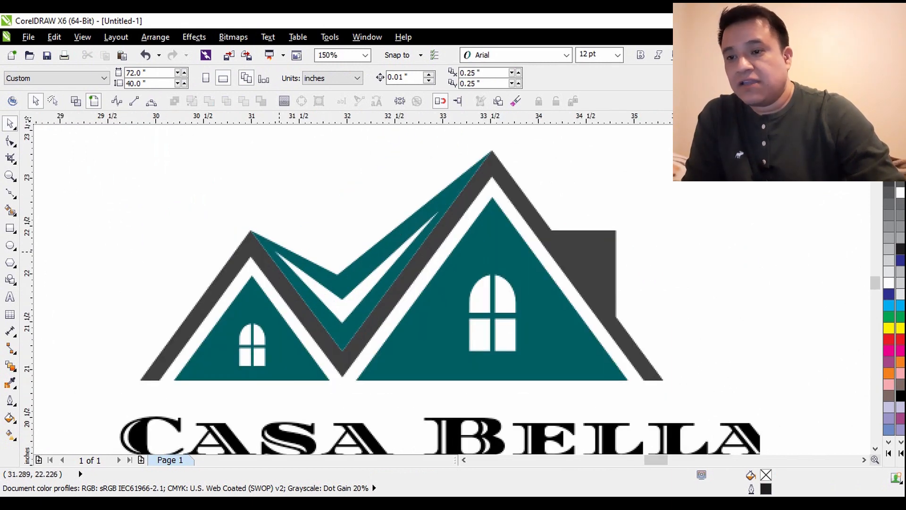
scroll(278, 250, "down", 2)
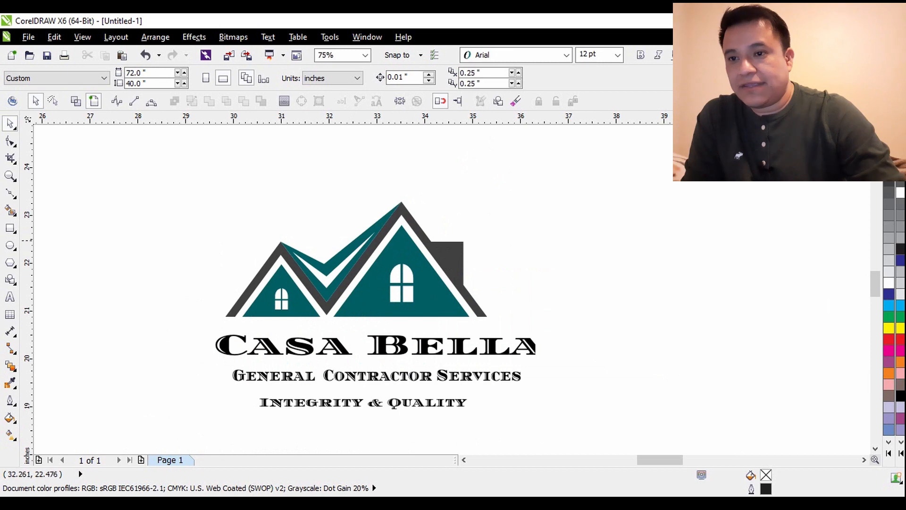
scroll(364, 267, "up", 1)
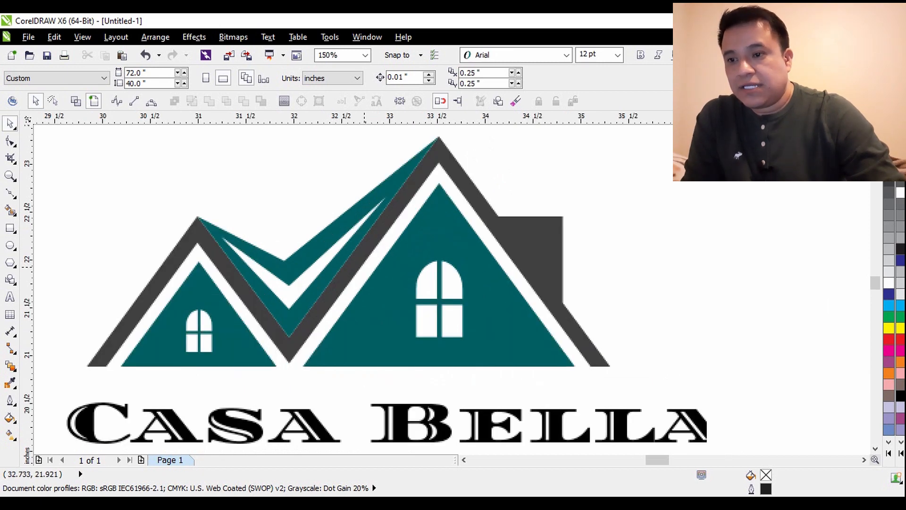
left_click_drag(465, 126, 596, 366)
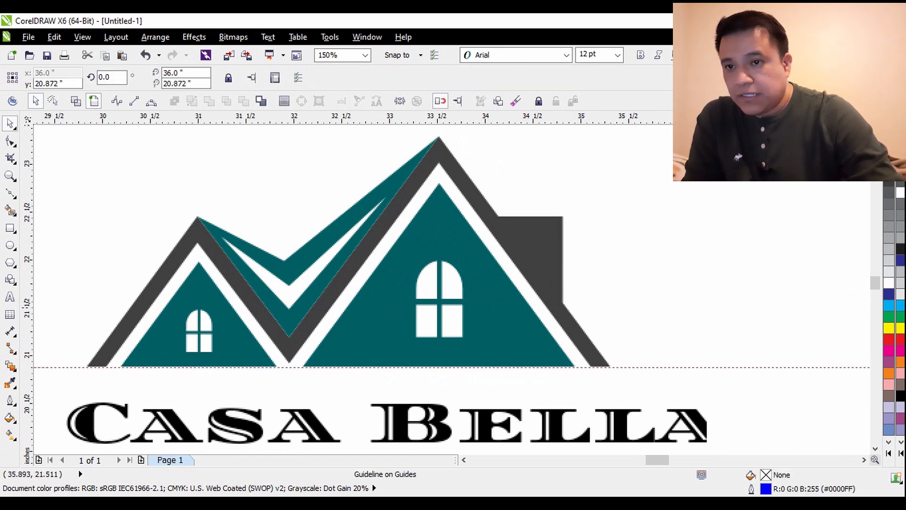
left_click_drag(27, 278, 197, 236)
left_click_drag(26, 281, 439, 248)
left_click_drag(642, 125, 657, 216)
left_click_drag(27, 281, 563, 280)
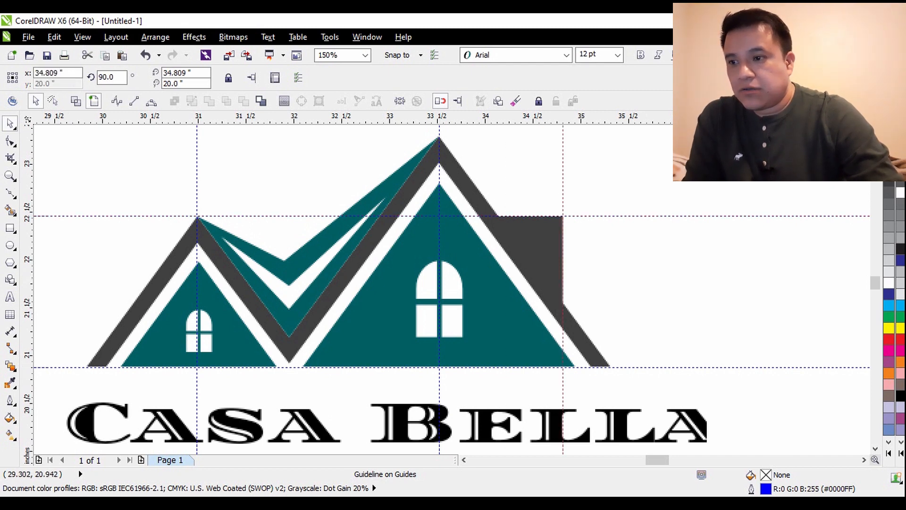
Move the horizontal guideline at the house's base to Y 20.888 inches, flush with the bottom pixel row, and check the guidelines' alignment.
left_click(10, 193)
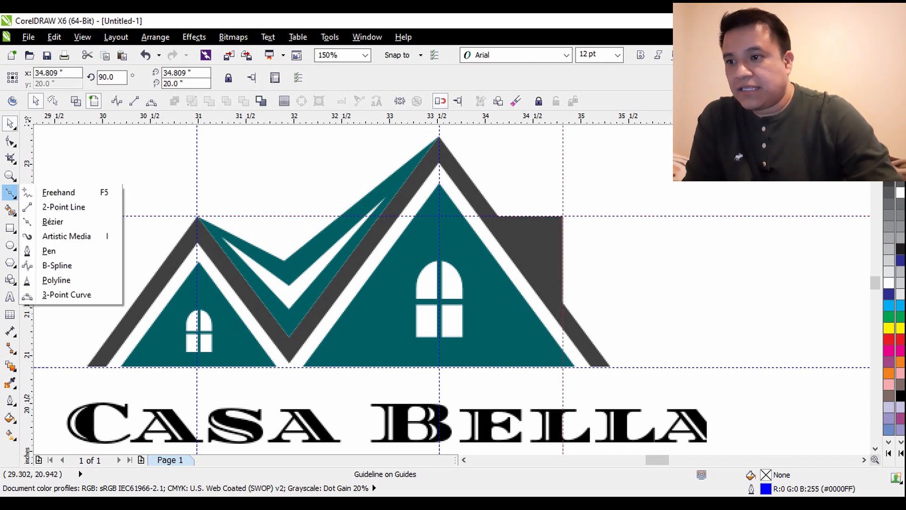
left_click(52, 221)
scroll(43, 314, "up", 2)
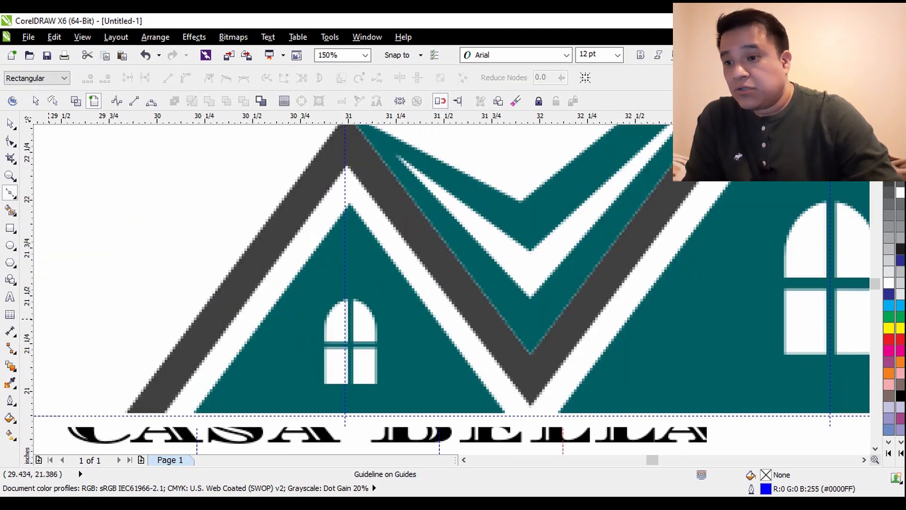
key("space")
scroll(135, 419, "up", 3)
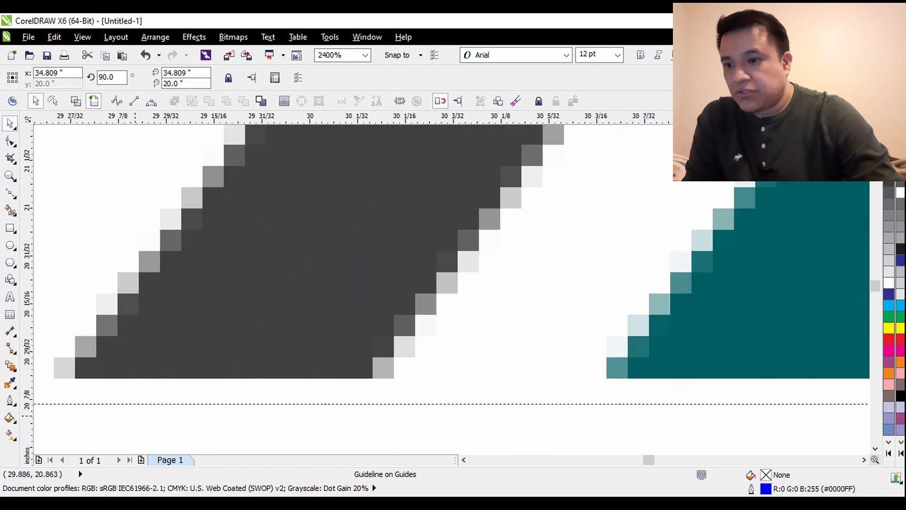
left_click_drag(173, 404, 194, 380)
scroll(194, 380, "down", 5)
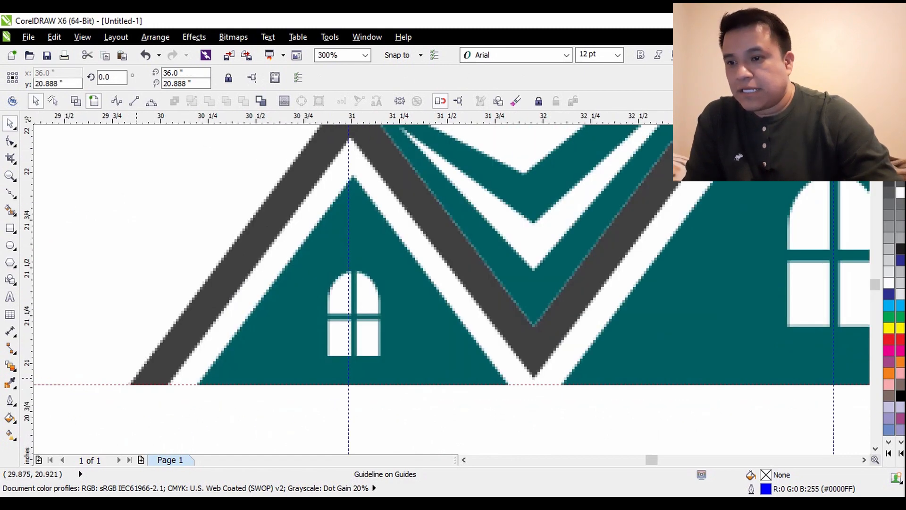
scroll(615, 271, "up", 2)
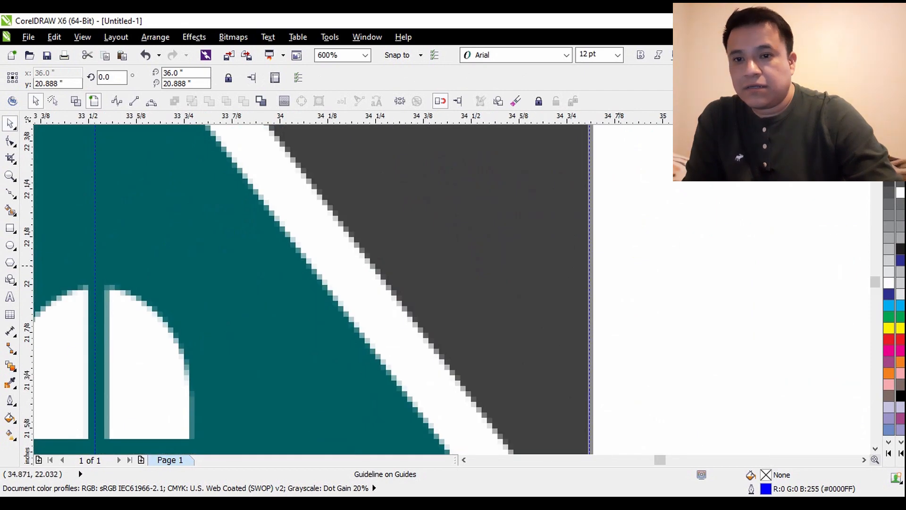
scroll(600, 282, "down", 2)
scroll(561, 297, "up", 2)
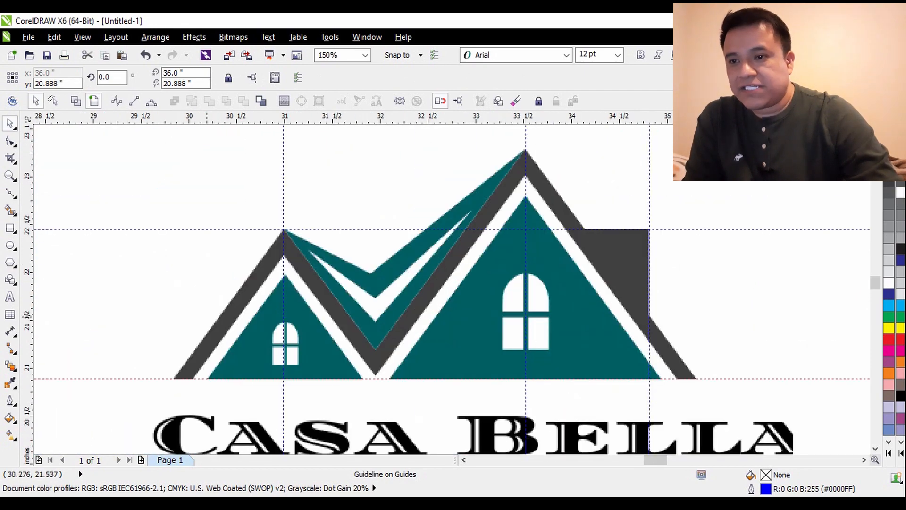
scroll(281, 307, "up", 2)
scroll(280, 315, "down", 2)
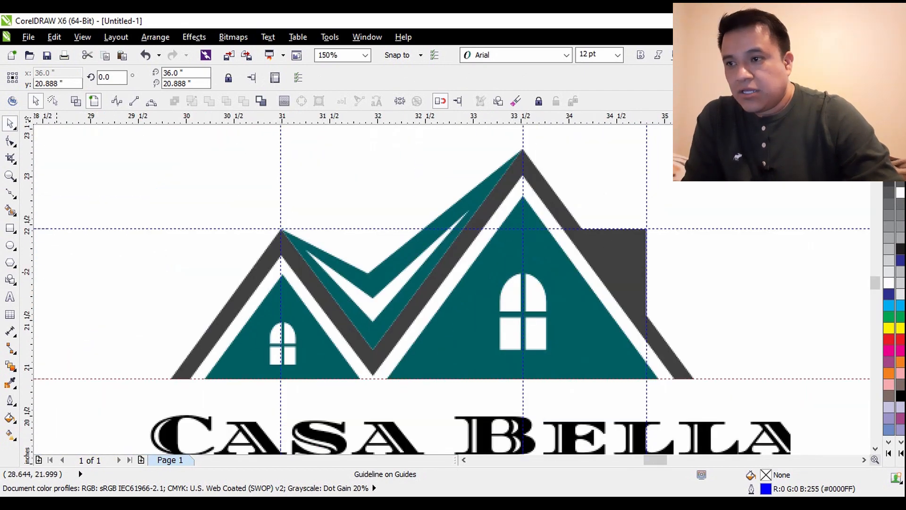
Start a Bézier path at the dark roof's outer-left base corner, run it up to the small peak and down to the inner valley.
left_click(10, 209)
left_click(10, 192)
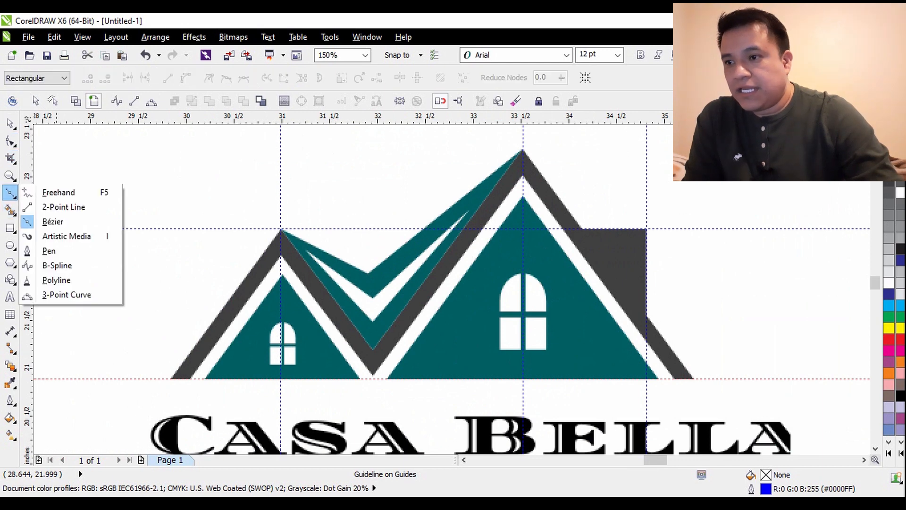
left_click(52, 207)
scroll(185, 371, "up", 2)
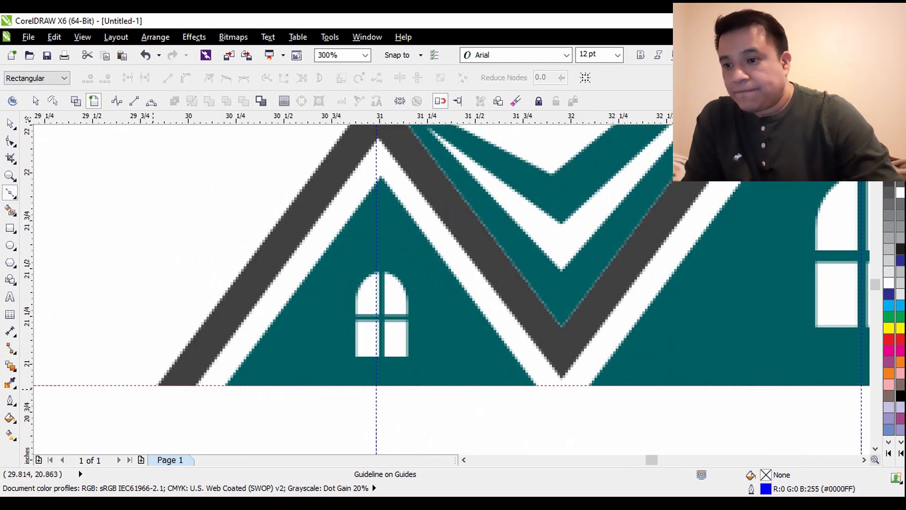
scroll(158, 383, "up", 2)
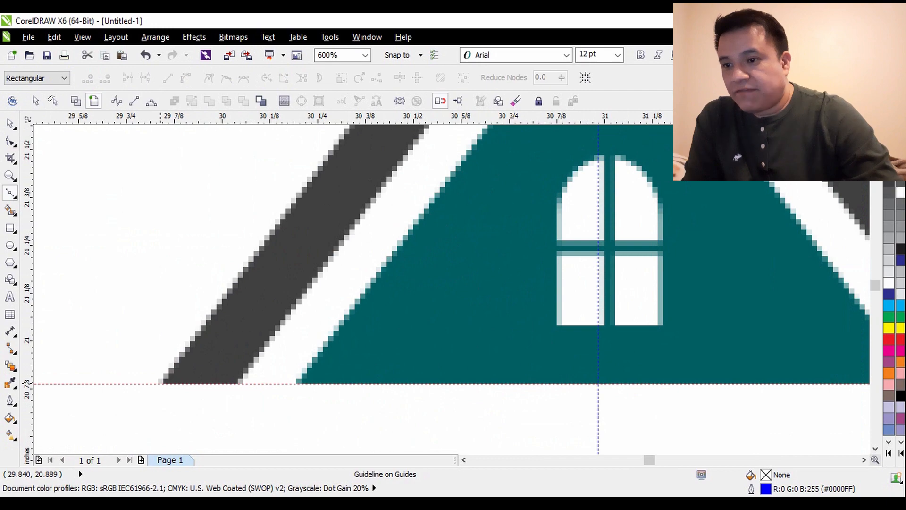
scroll(158, 381, "down", 2)
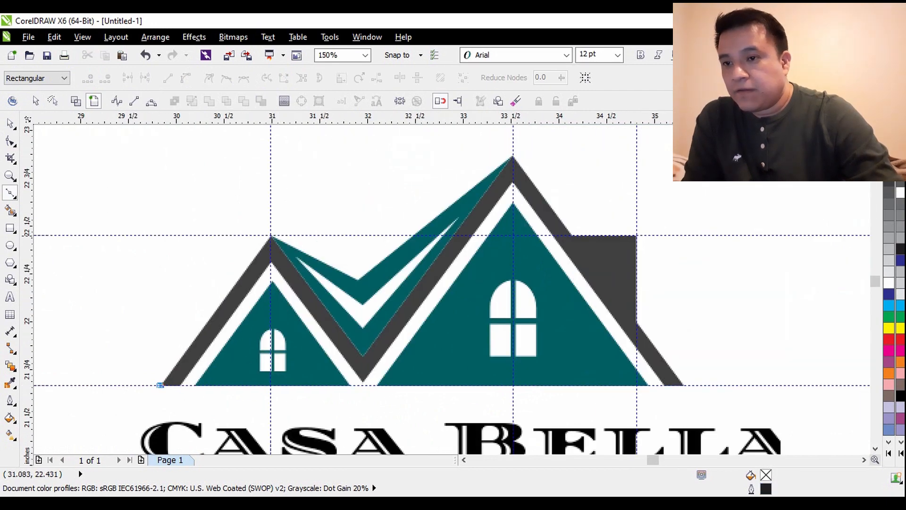
scroll(249, 233, "up", 2)
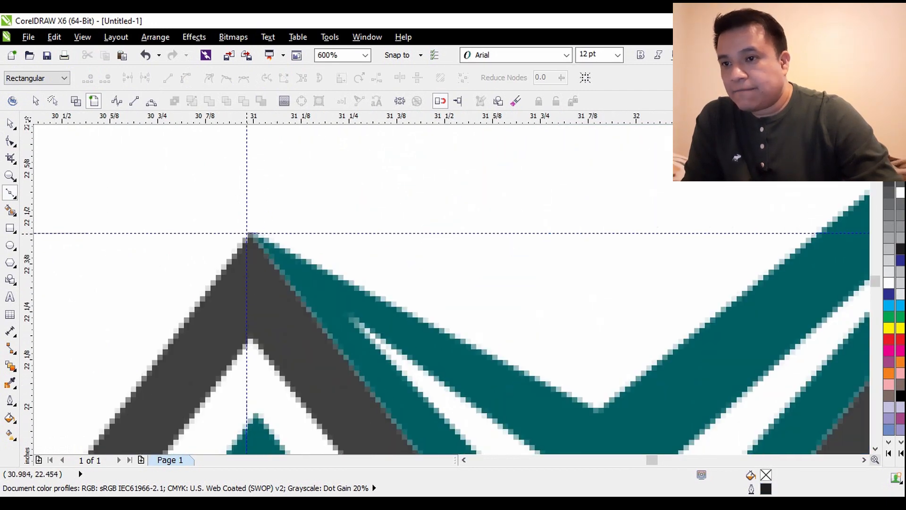
left_click_drag(246, 234, 247, 233)
scroll(247, 233, "down", 2)
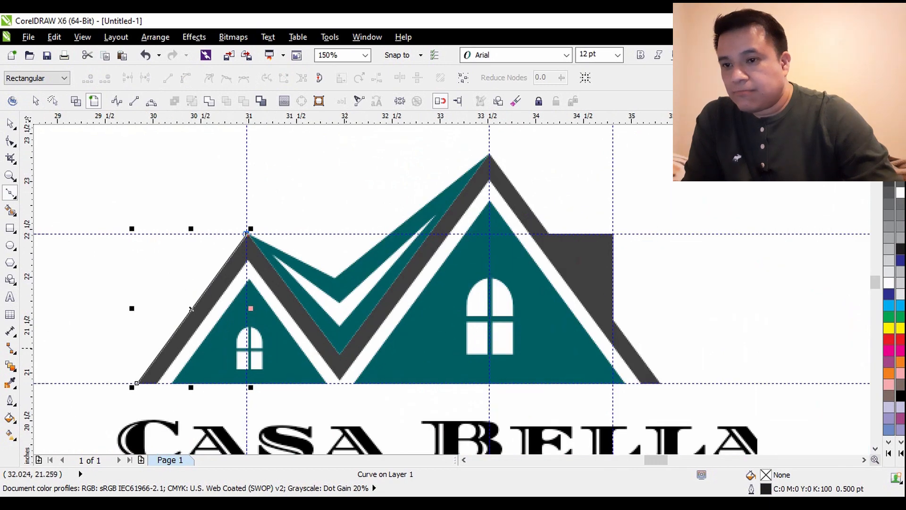
scroll(345, 348, "up", 1)
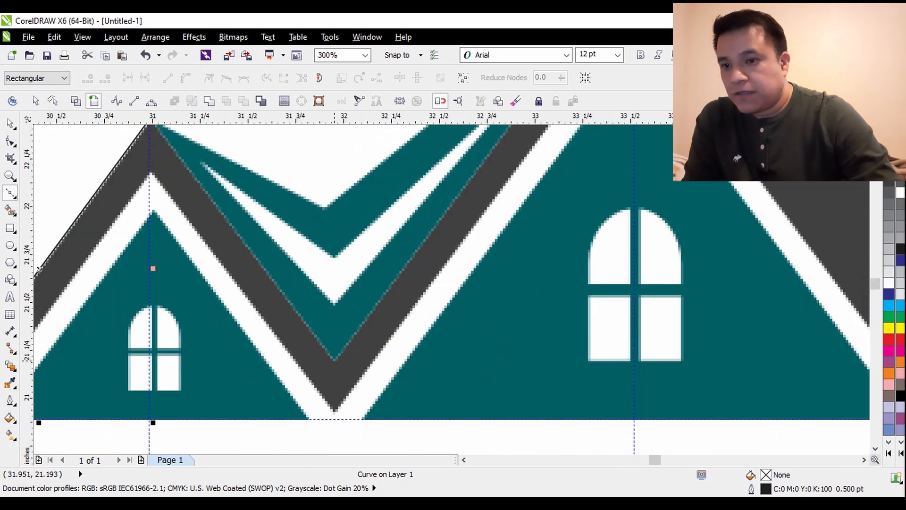
left_click(334, 360)
scroll(334, 359, "down", 1)
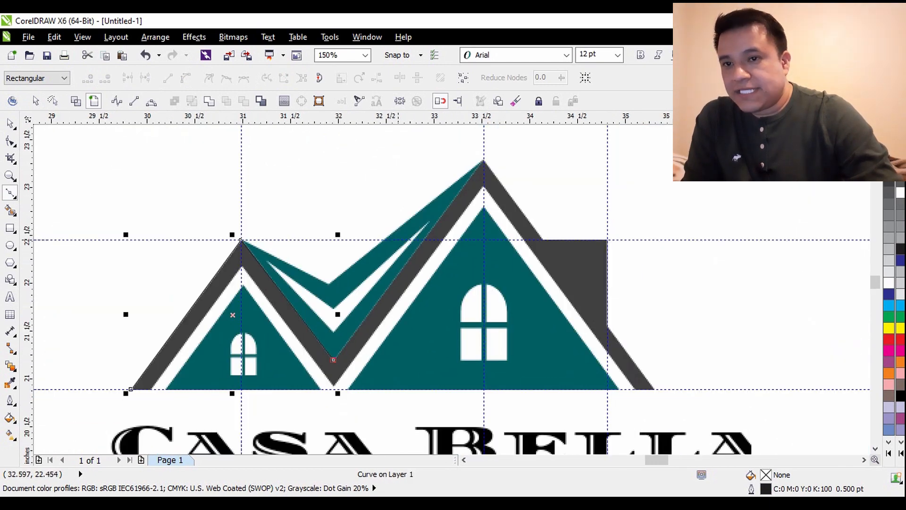
Continue the roof path over the main peak, around the chimney's corners along its outer edge, and down to the outer-right base corner.
scroll(488, 184, "up", 2)
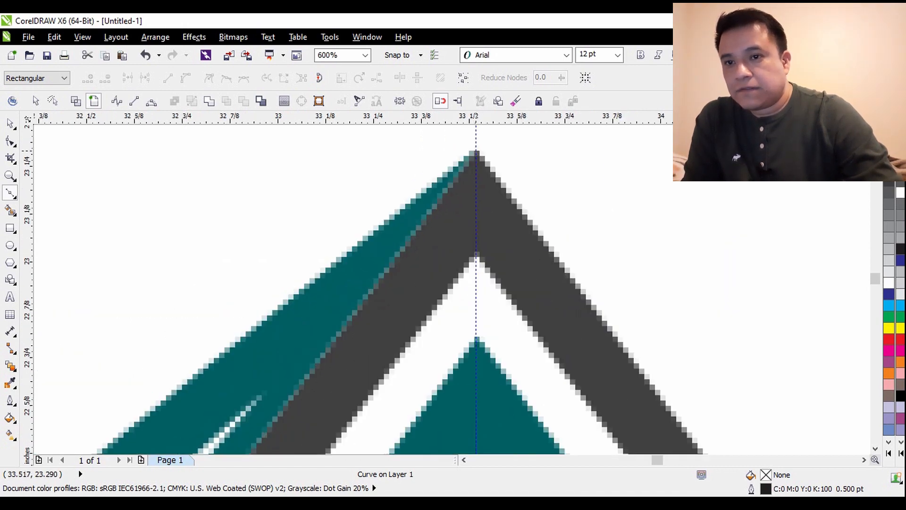
scroll(476, 151, "down", 2)
scroll(501, 232, "up", 1)
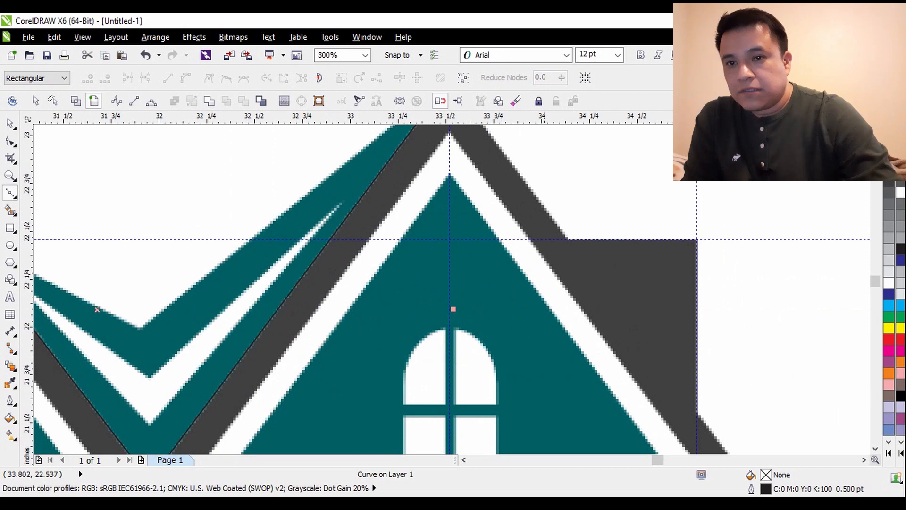
scroll(561, 238, "up", 2)
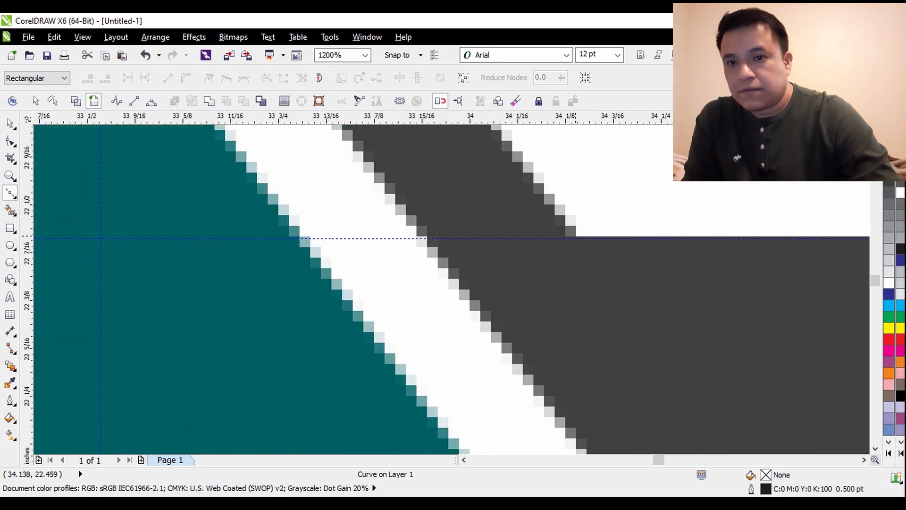
scroll(571, 235, "down", 3)
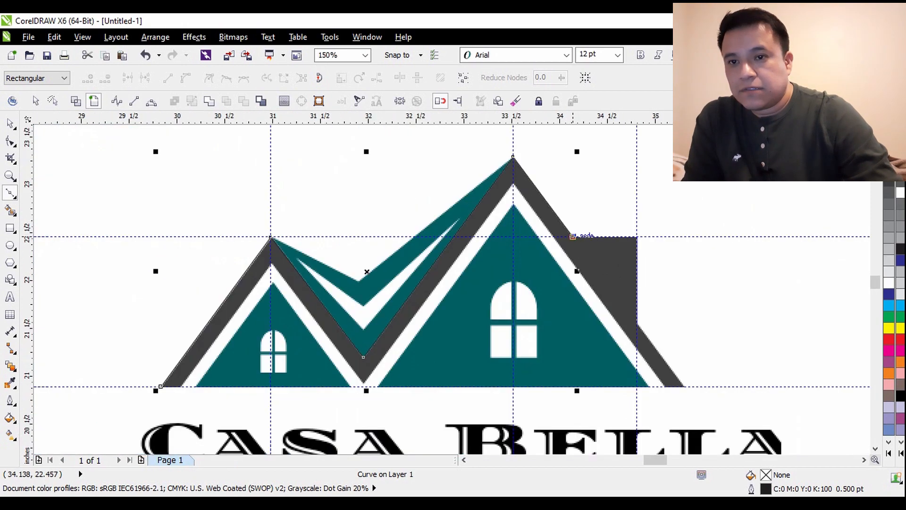
scroll(608, 243, "up", 2)
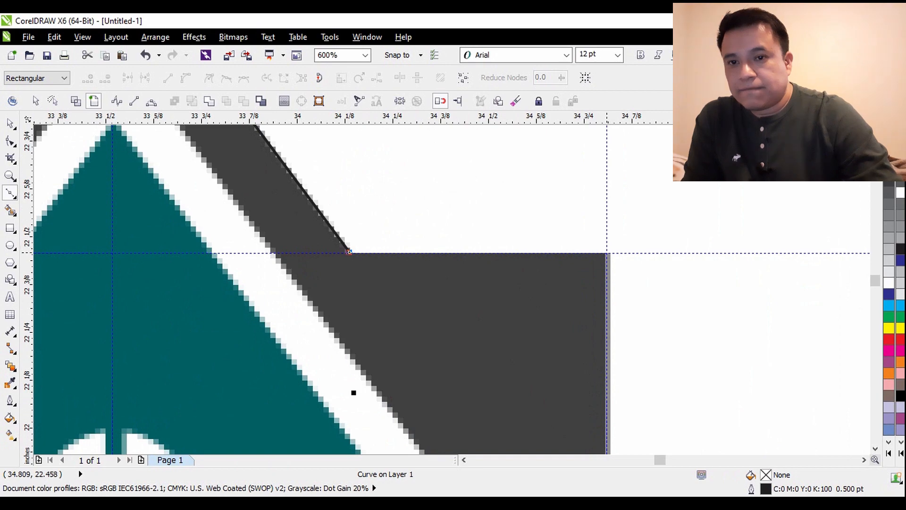
scroll(608, 253, "down", 2)
scroll(608, 302, "up", 2)
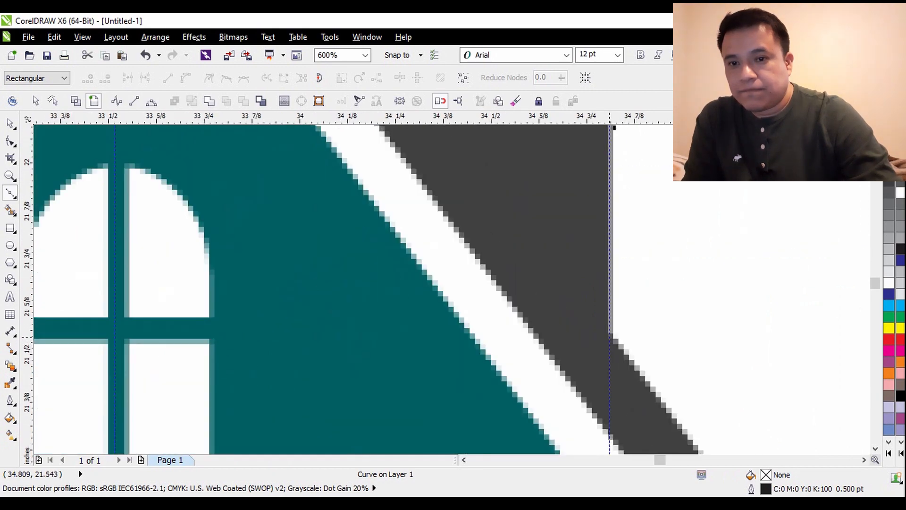
scroll(611, 332, "down", 2)
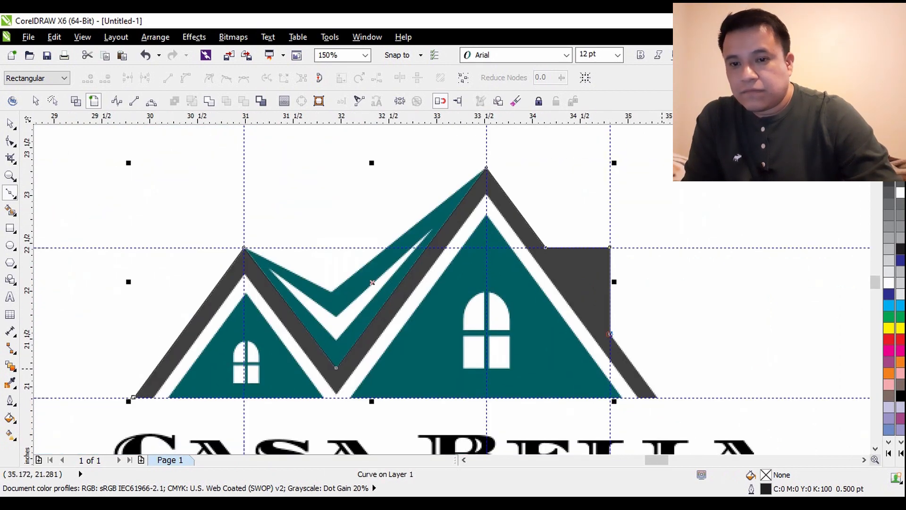
scroll(610, 334, "up", 1)
left_click(657, 401)
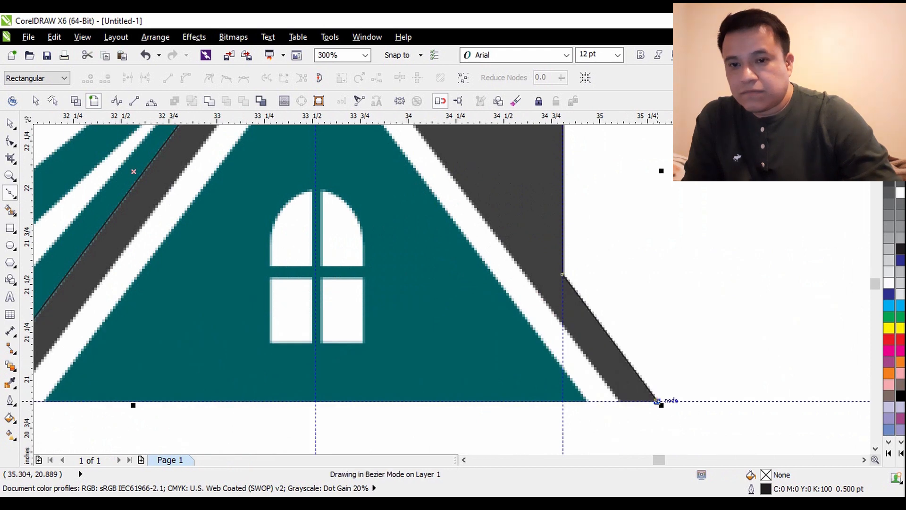
Continue the path along the base to the roof band's inner corner, up to the main inner peak and down to the valley's lowest point.
scroll(653, 401, "up", 1)
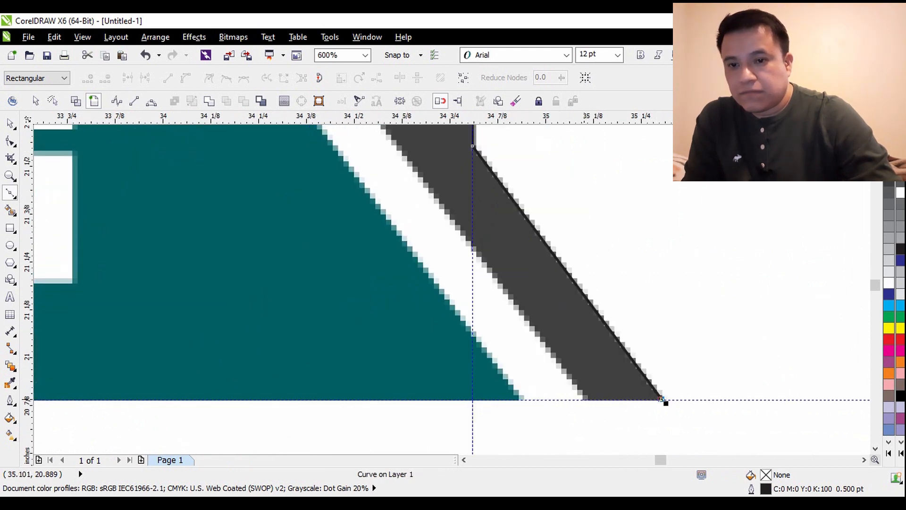
scroll(661, 399, "down", 2)
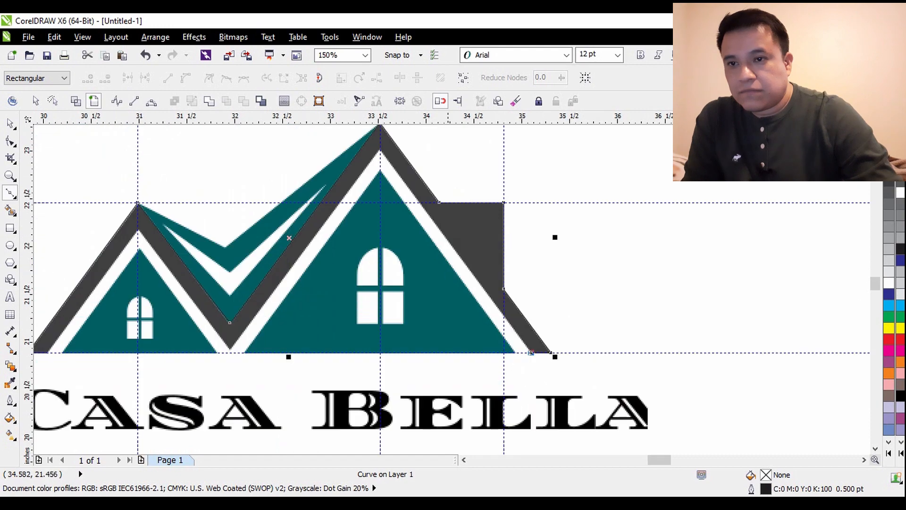
scroll(359, 151, "up", 2)
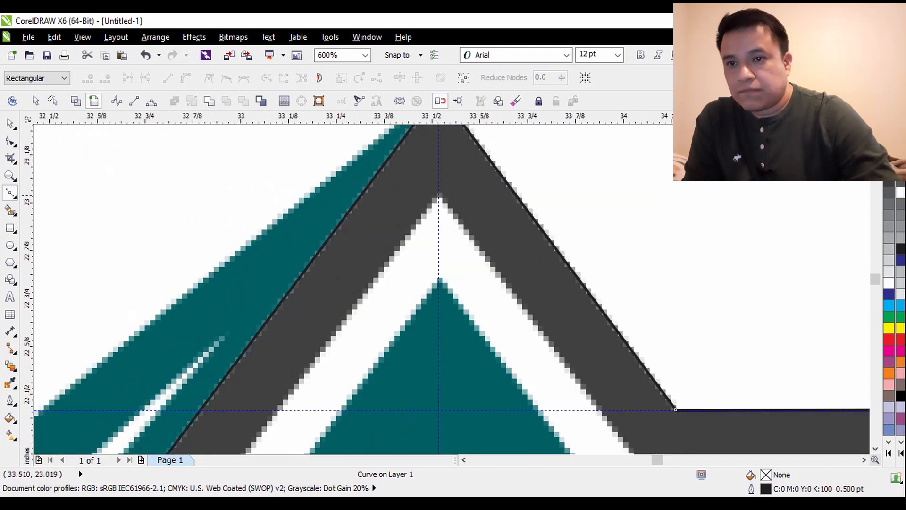
scroll(443, 193, "down", 2)
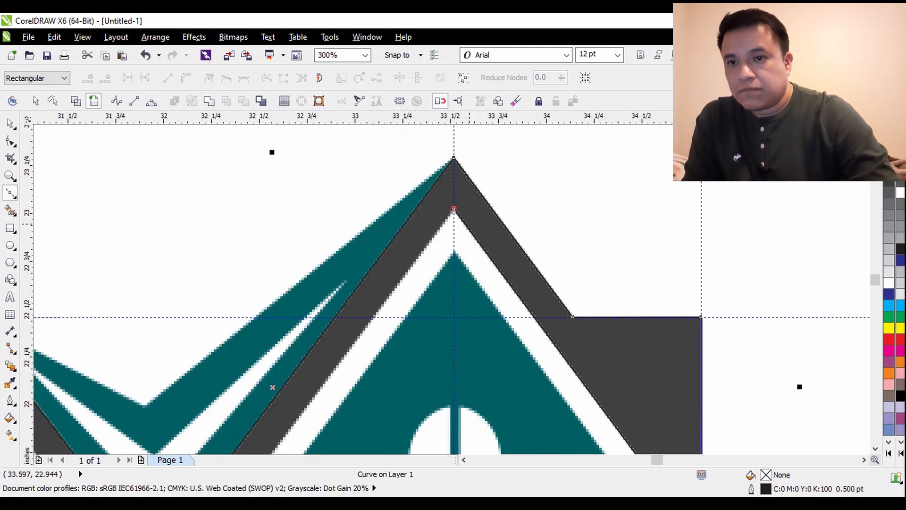
scroll(305, 422, "up", 1)
scroll(306, 421, "up", 1)
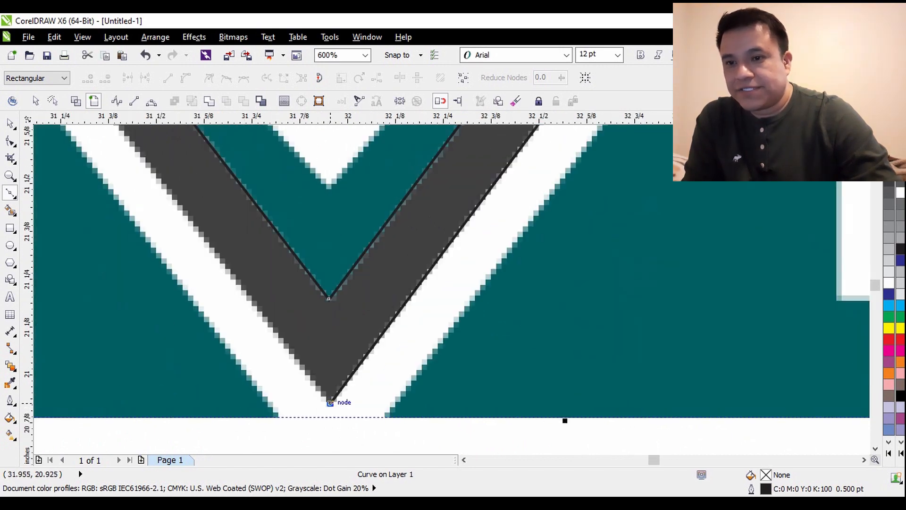
scroll(329, 402, "down", 3)
Run the path through the small roof's inner peak to its inner base corner and close it at the starting node.
scroll(283, 343, "up", 1)
scroll(279, 348, "up", 2)
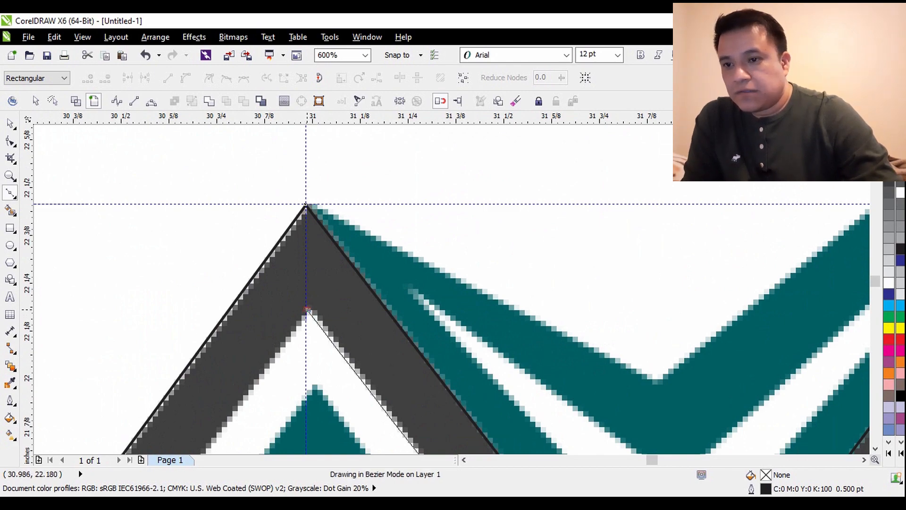
scroll(307, 309, "down", 2)
scroll(215, 427, "up", 3)
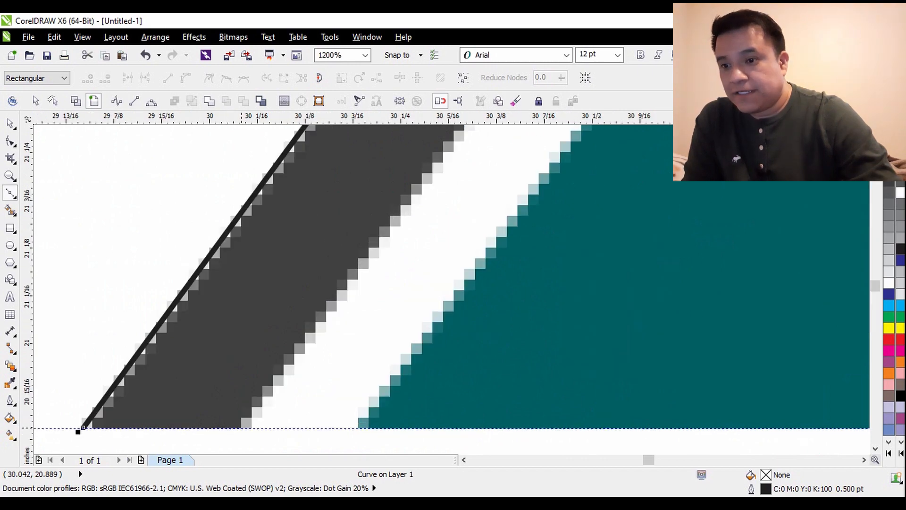
left_click(245, 428)
scroll(244, 428, "down", 2)
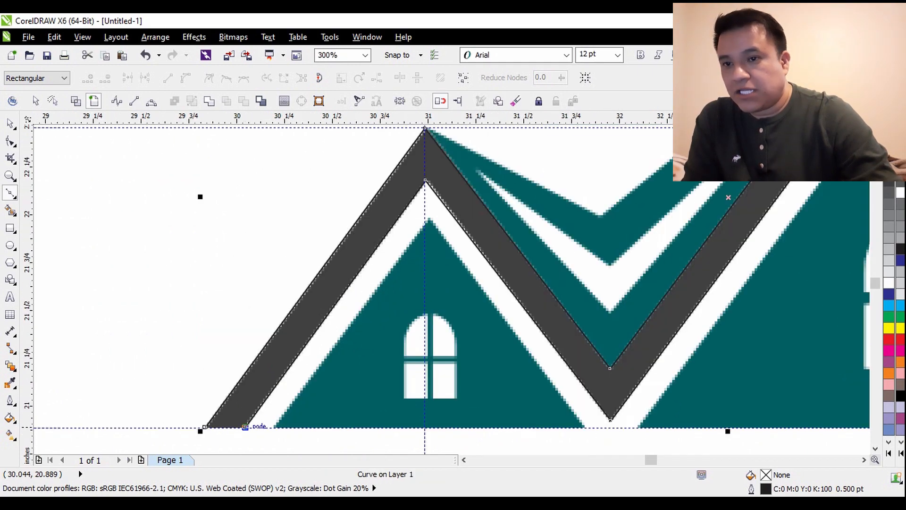
scroll(174, 420, "up", 1)
left_click(236, 433)
scroll(236, 434, "down", 1)
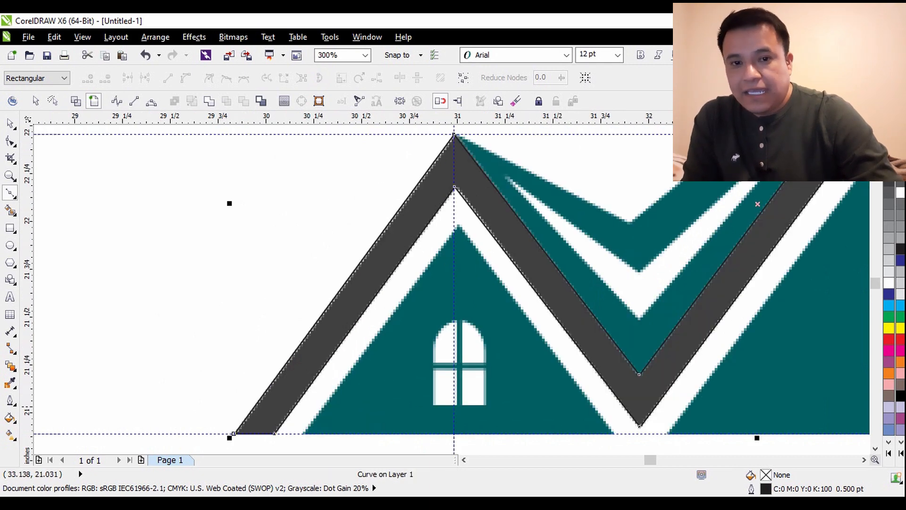
scroll(238, 435, "up", 1)
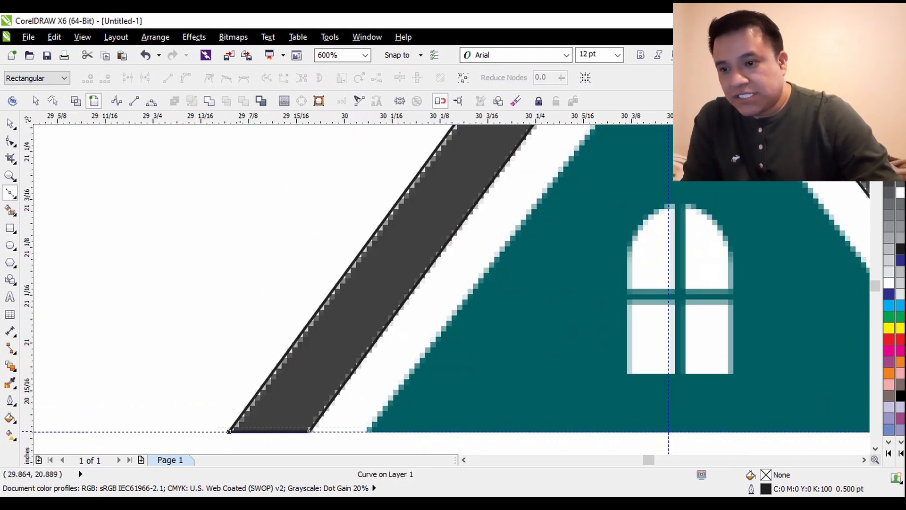
scroll(229, 431, "up", 2)
scroll(190, 423, "down", 1)
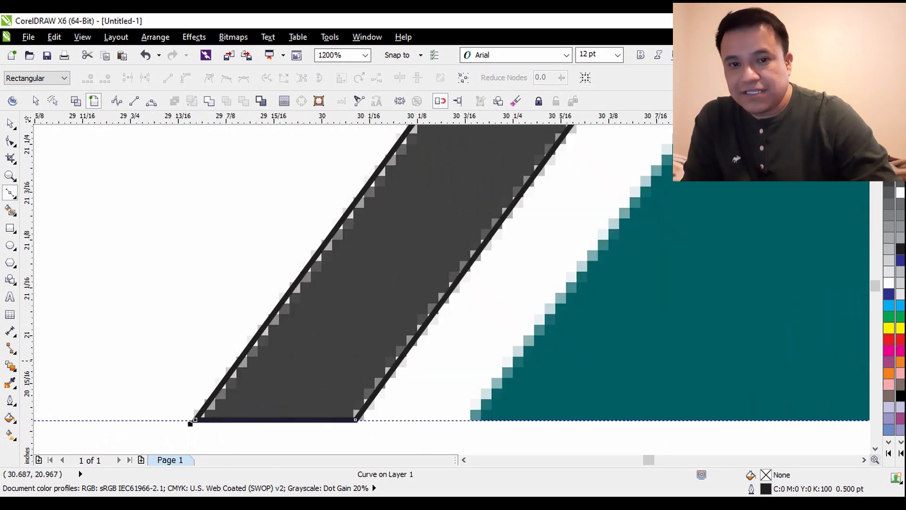
Fill the closed roof path with yellow and remove its outline to compare it with the bitmap edges.
left_click(900, 327)
scroll(482, 320, "down", 1)
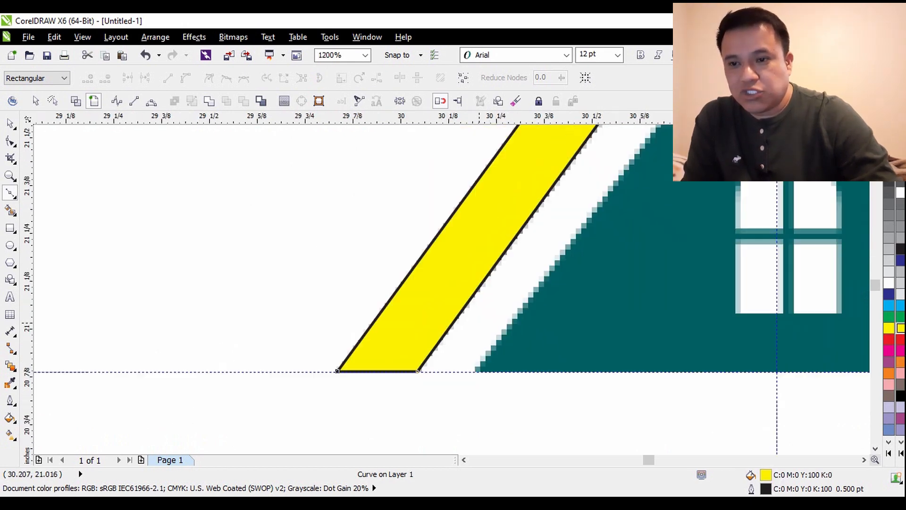
right_click(888, 159)
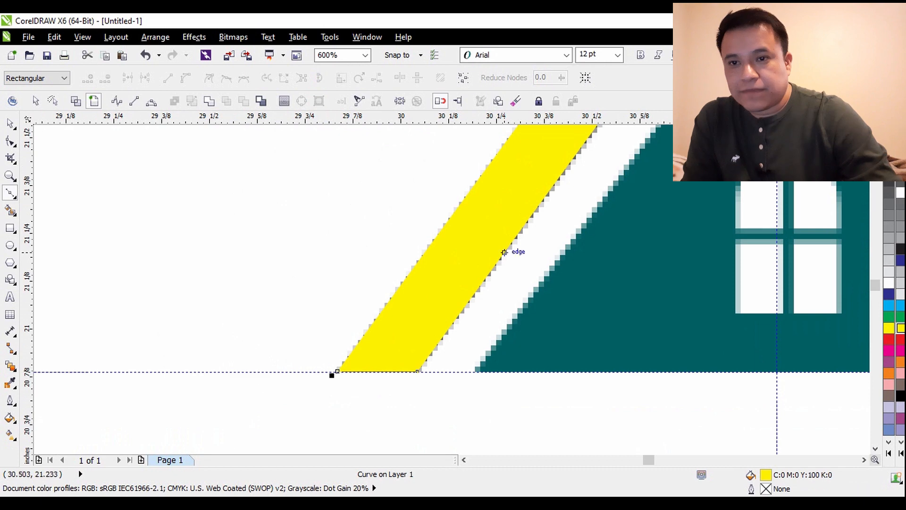
scroll(441, 262, "down", 2)
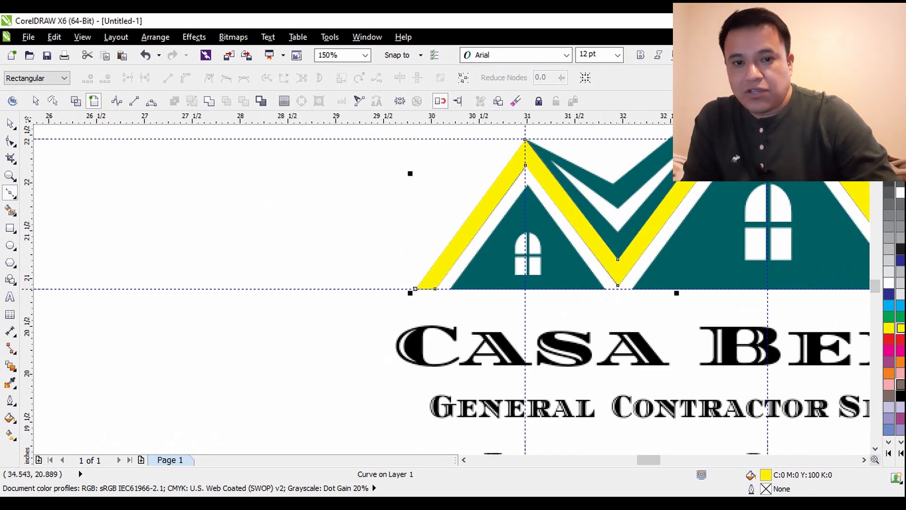
Change the roof shape's fill to black and deselect it to view the logo.
left_click(900, 396)
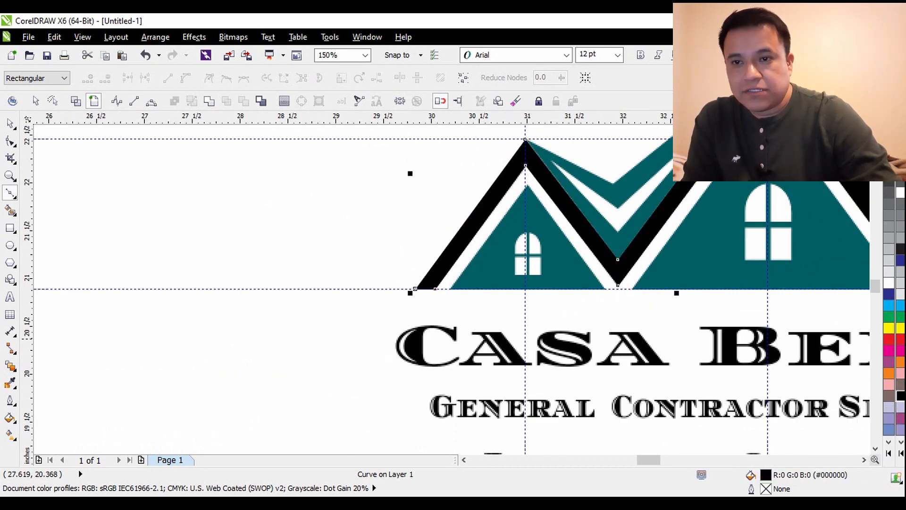
scroll(197, 339, "down", 1)
left_click(10, 123)
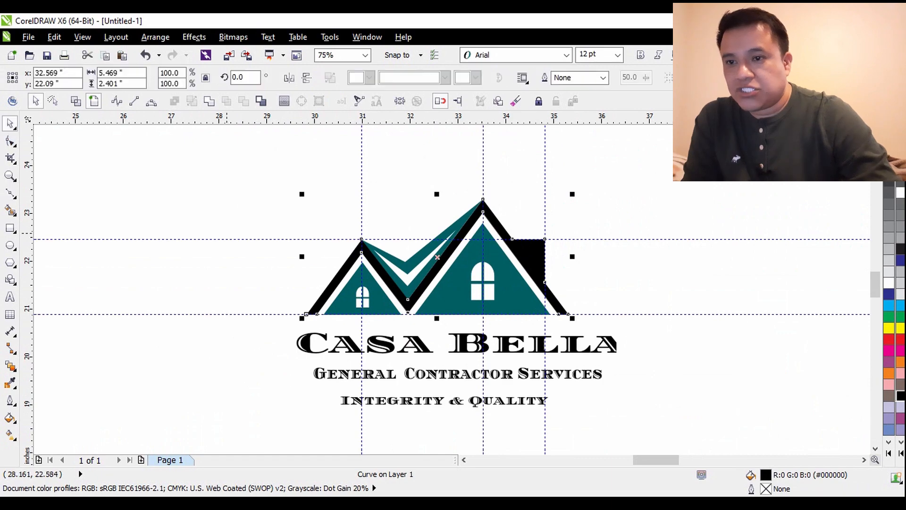
left_click(216, 208)
scroll(462, 242, "up", 2)
scroll(506, 230, "down", 1)
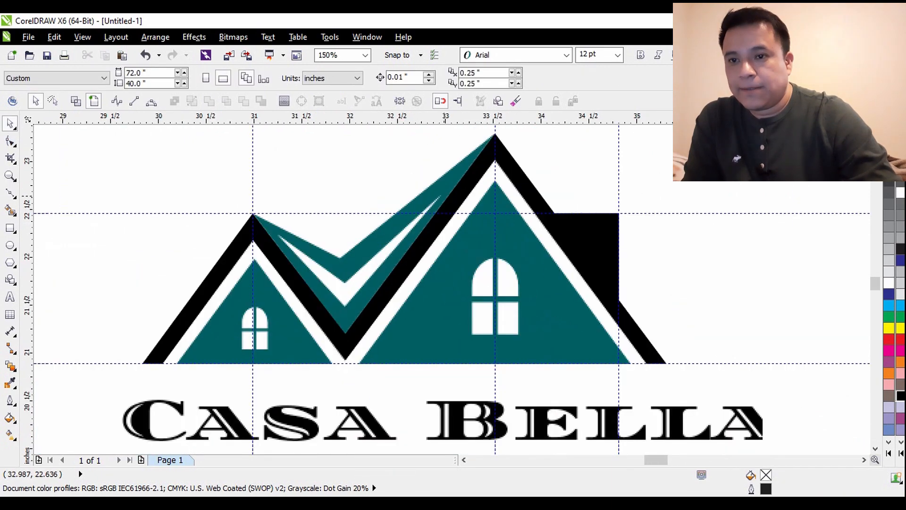
Move the black roof shape aside to compare it with the bitmap beneath, undo the move, and select the bitmap.
left_click_drag(471, 191, 567, 191)
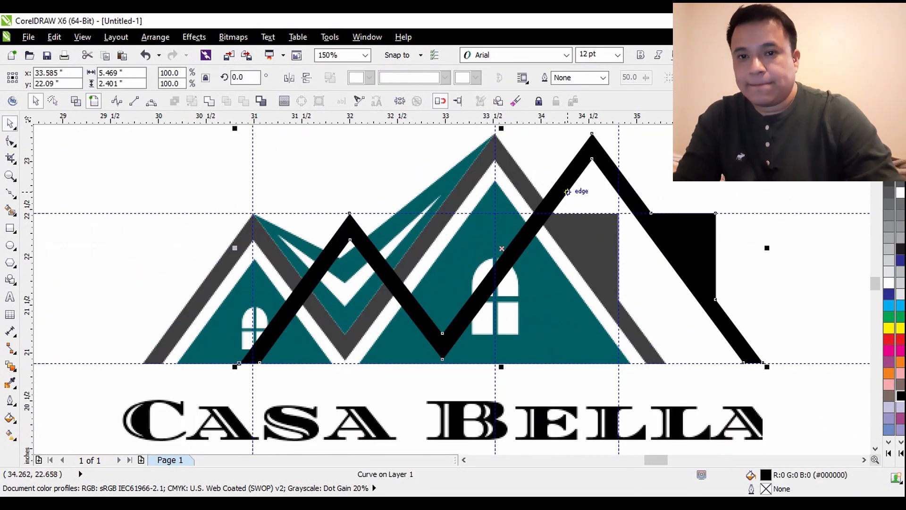
key("ctrl+z")
left_click(548, 259)
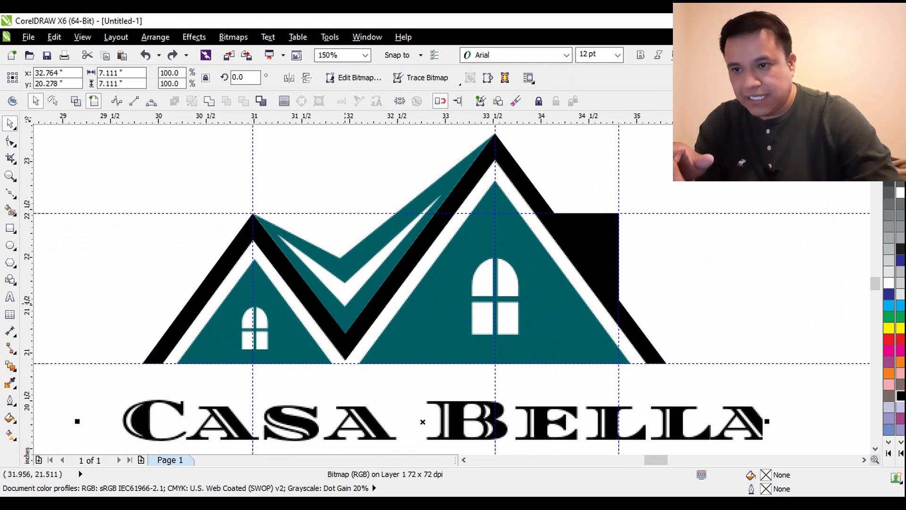
Draw a closed Bézier triangle over the small teal gable, from one base corner through the peak on the vertical guideline to the other corner.
scroll(225, 343, "up", 2)
scroll(227, 339, "down", 1)
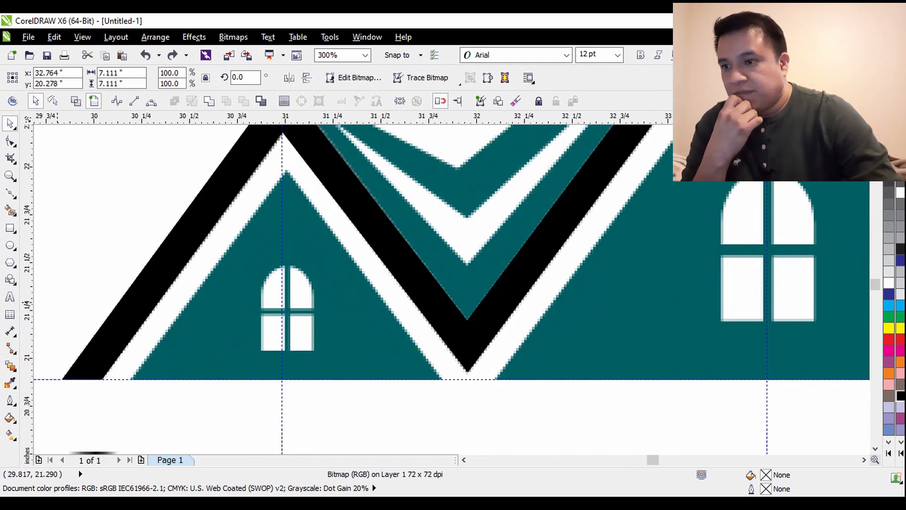
left_click(11, 192)
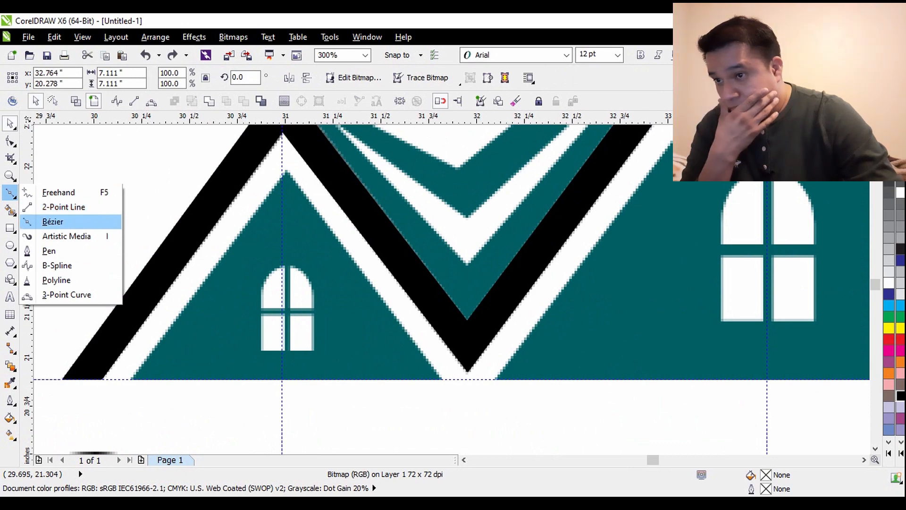
left_click(52, 221)
scroll(130, 368, "up", 1)
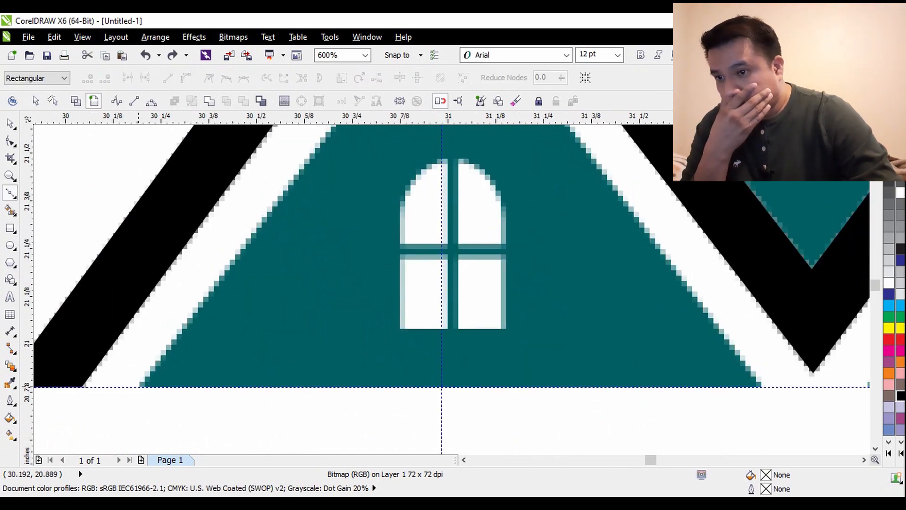
scroll(140, 386, "down", 1)
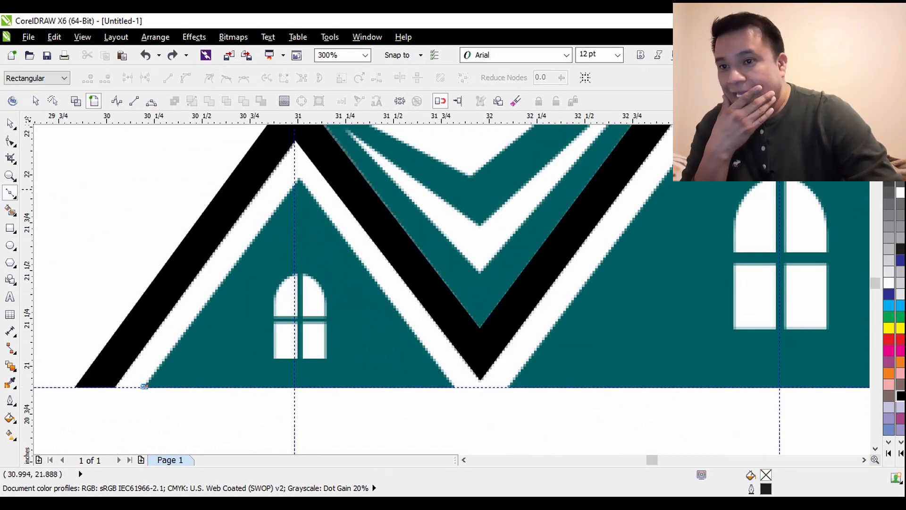
scroll(296, 203, "up", 1)
scroll(297, 199, "down", 2)
scroll(297, 198, "up", 3)
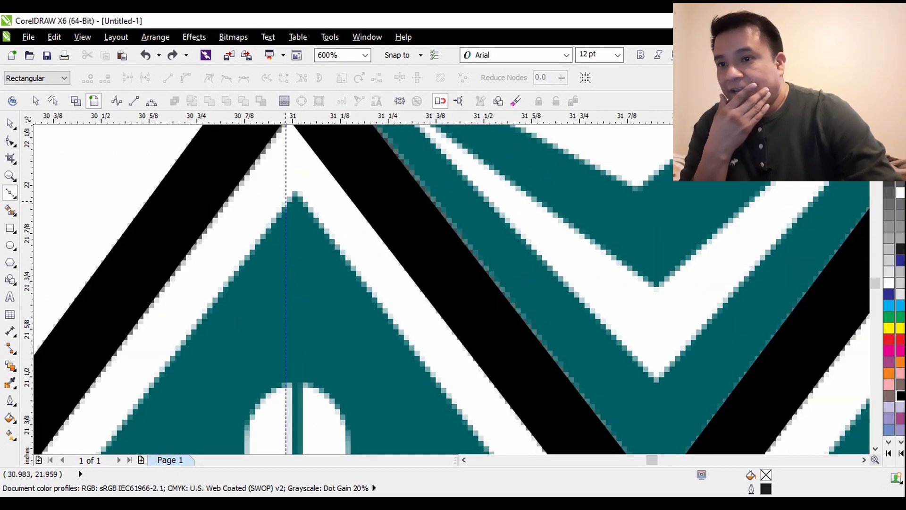
scroll(278, 184, "down", 2)
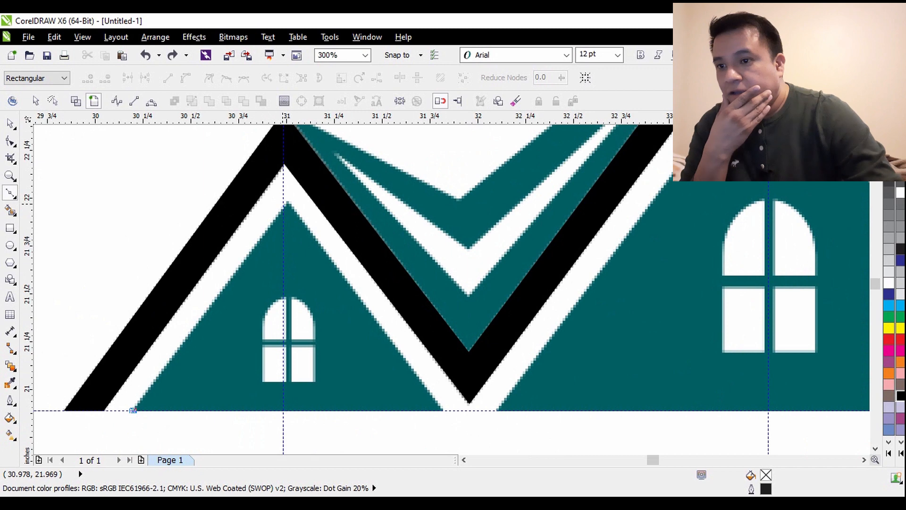
left_click_drag(133, 410, 284, 203)
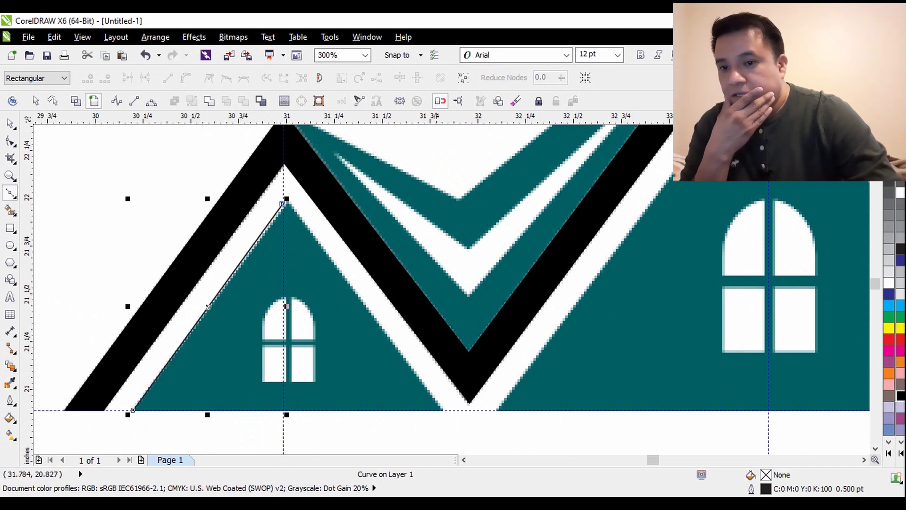
left_click_drag(283, 204, 442, 410)
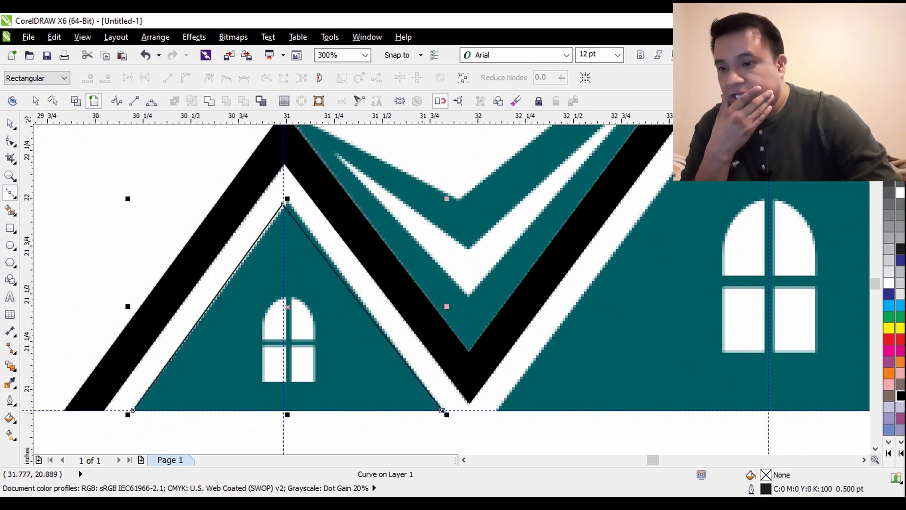
left_click_drag(133, 410, 442, 410)
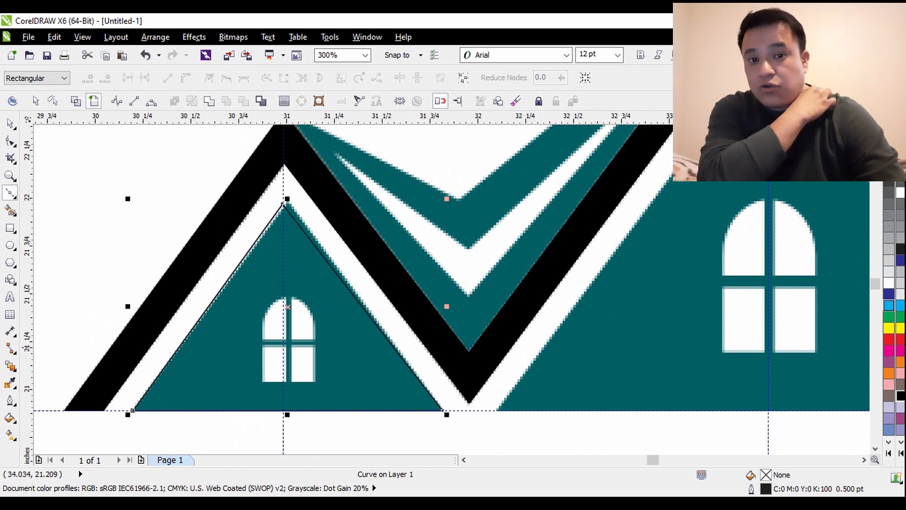
Try a green fill on the small gable triangle and undo it.
left_click(900, 317)
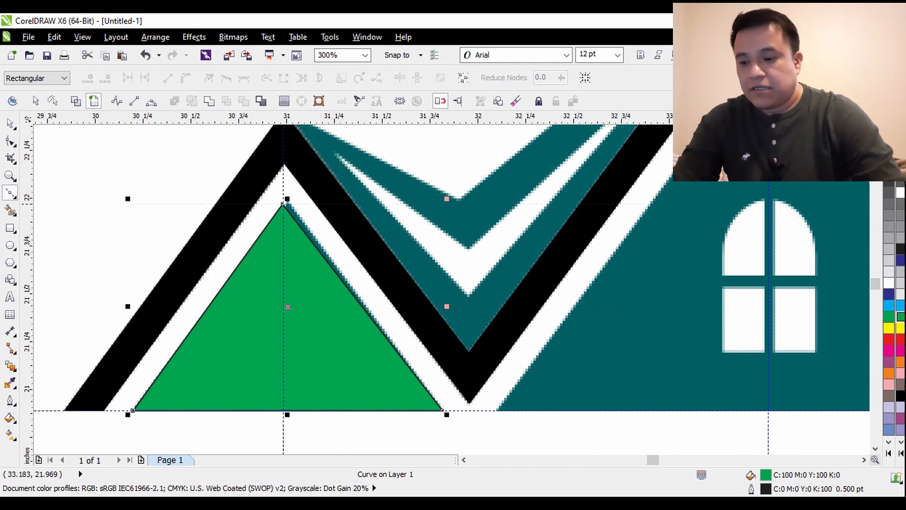
key("ctrl+z")
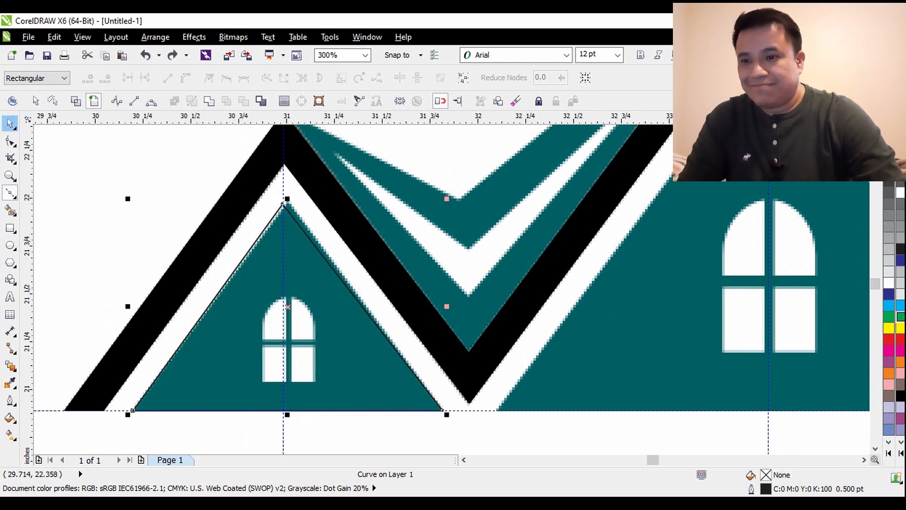
Duplicate the small gable triangle along the base guideline, with the copy's base corner on the large gable's inner base corner.
left_click(10, 123)
scroll(599, 331, "down", 2)
left_click(589, 395)
left_click(131, 355)
left_click(474, 360)
left_click_drag(473, 360, 657, 360)
left_click(688, 383)
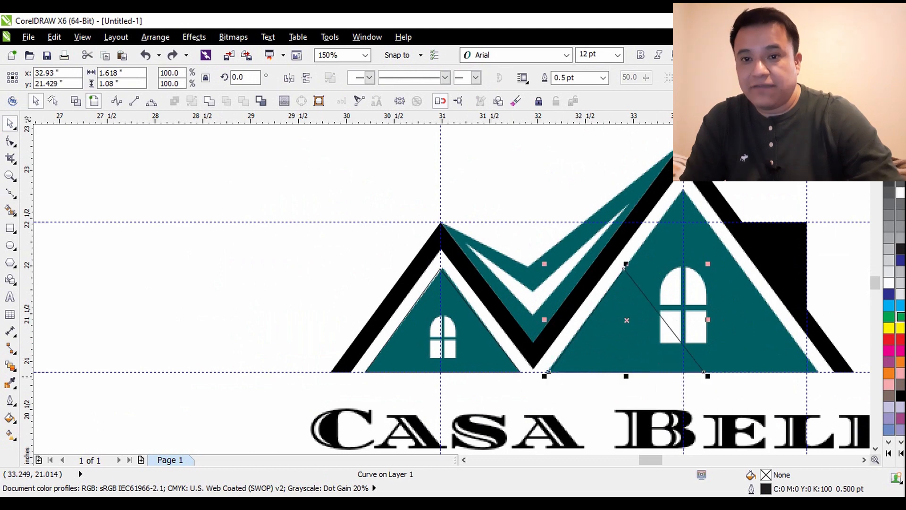
Scale the copied triangle proportionally from its inner base corner to about 2.882 in wide, bringing its peak to the large gable's.
scroll(667, 327, "down", 2)
left_click_drag(689, 293, 746, 272)
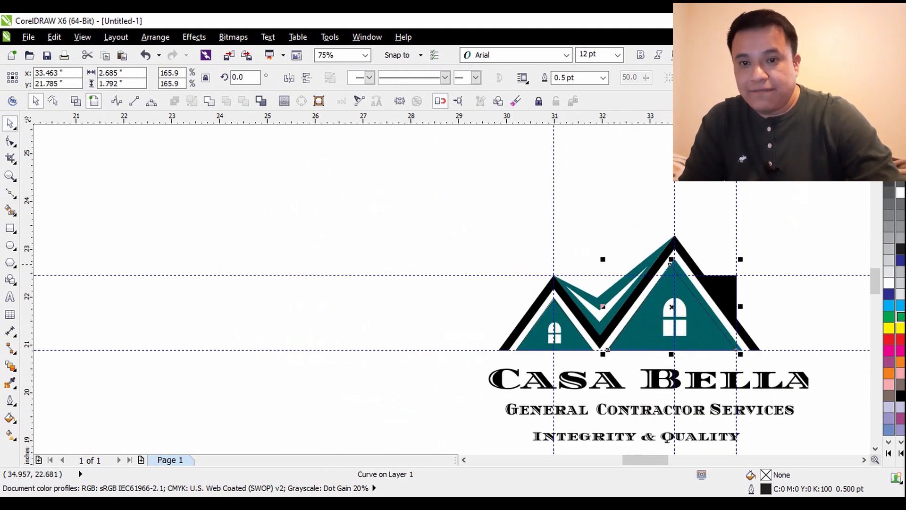
scroll(750, 267, "up", 2)
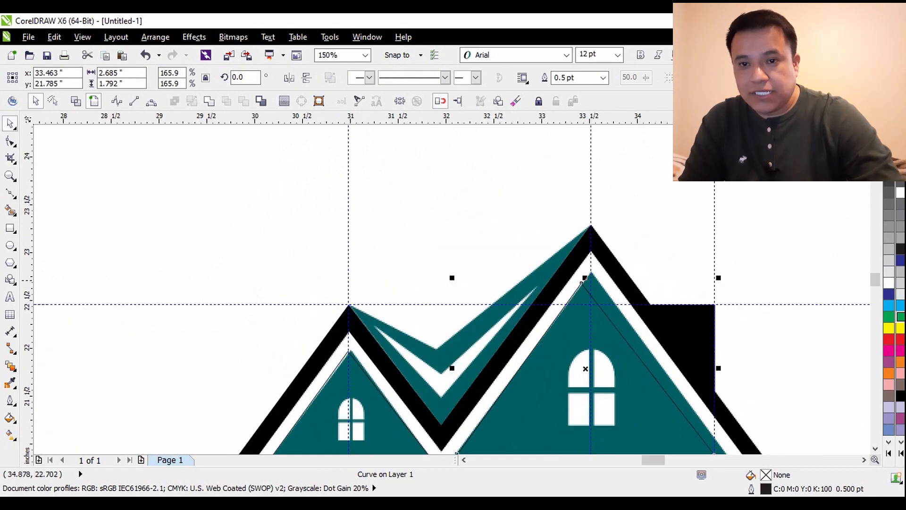
left_click_drag(718, 279, 743, 267)
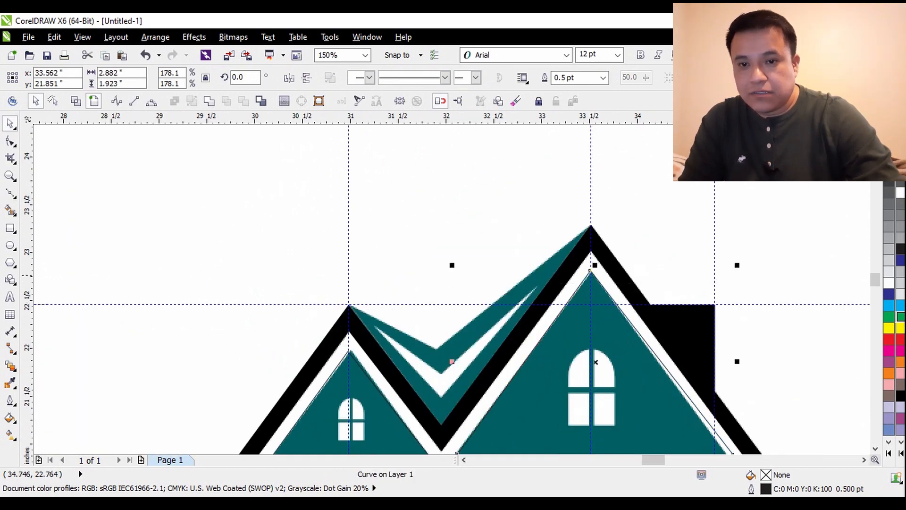
Narrow the large gable triangle to about 2.842 in so its outer sloping side follows the bitmap edge.
scroll(752, 245, "down", 2)
scroll(752, 245, "up", 3)
scroll(726, 382, "down", 1)
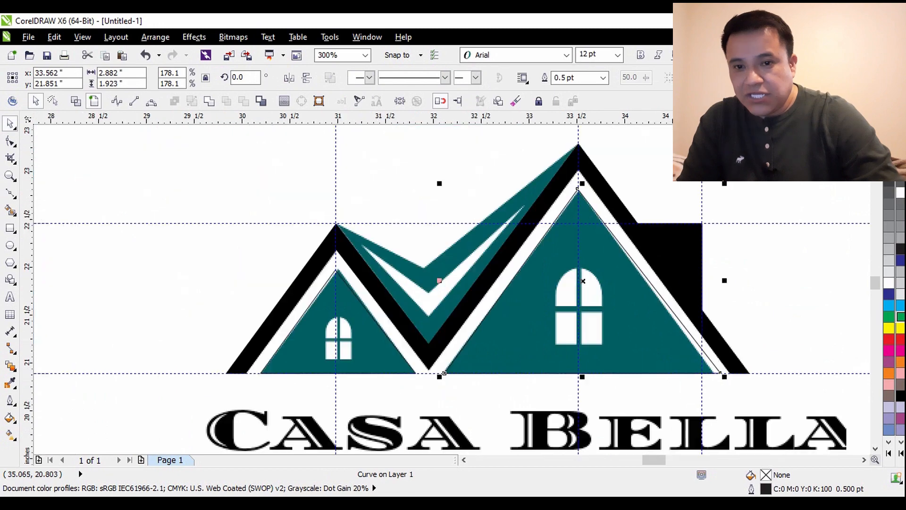
left_click_drag(724, 279, 721, 281)
scroll(722, 282, "up", 3)
left_click_drag(794, 229, 763, 229)
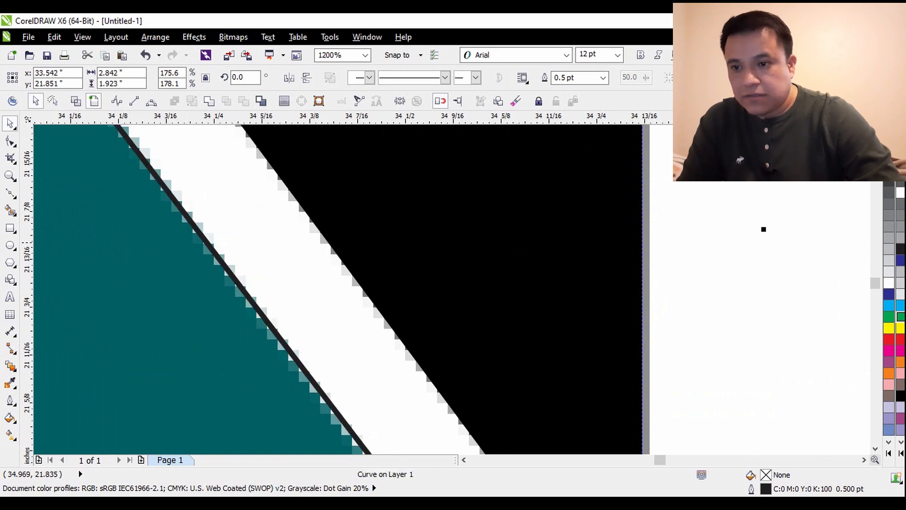
Reduce the large gable triangle's height to about 1.902 in to match the bitmap peak, check its sloping edges, and deselect everything.
scroll(765, 232, "down", 3)
scroll(627, 155, "down", 1)
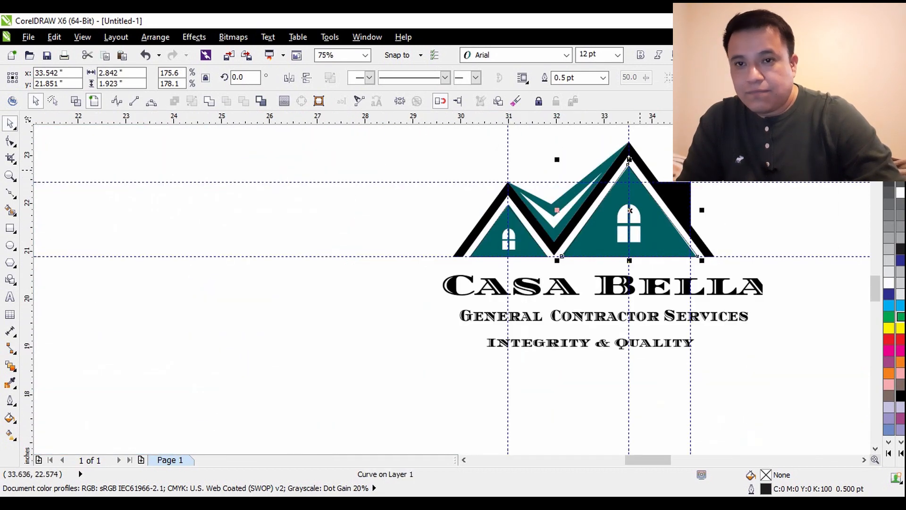
scroll(636, 146, "up", 3)
scroll(627, 181, "down", 1)
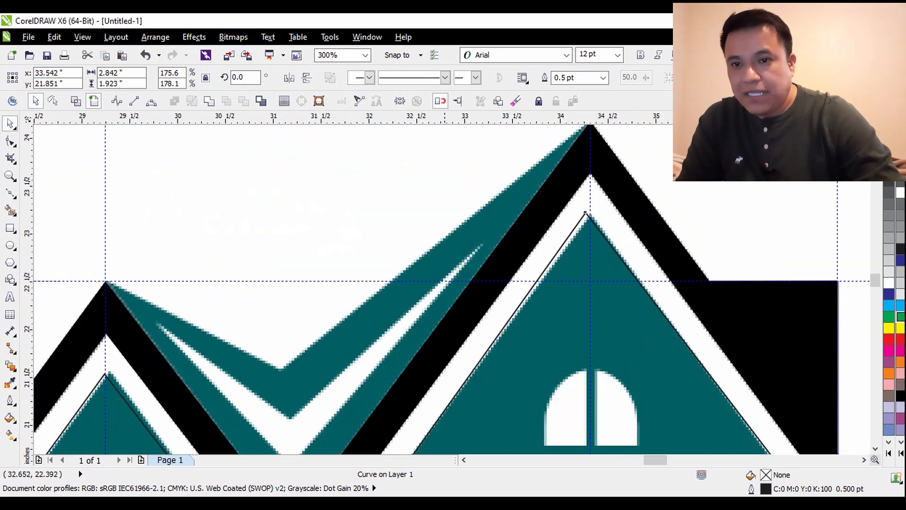
scroll(689, 163, "down", 2)
scroll(689, 164, "up", 3)
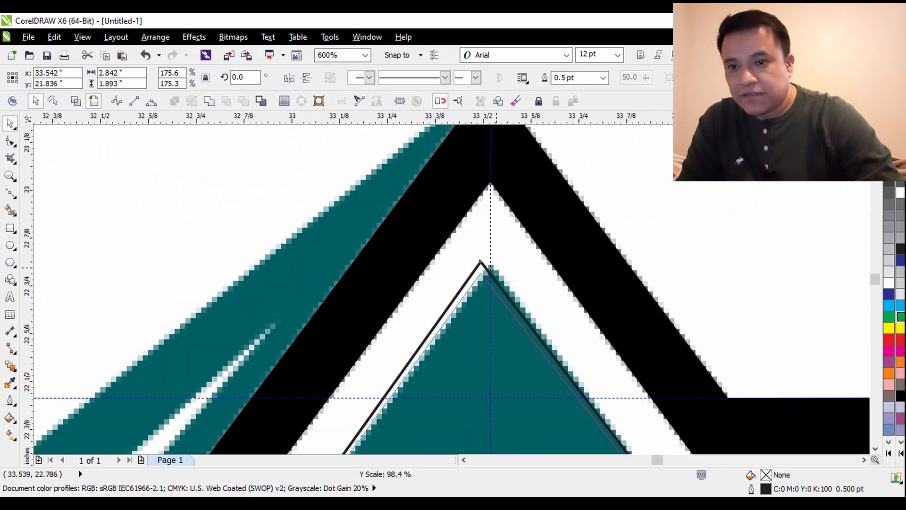
scroll(502, 257, "down", 2)
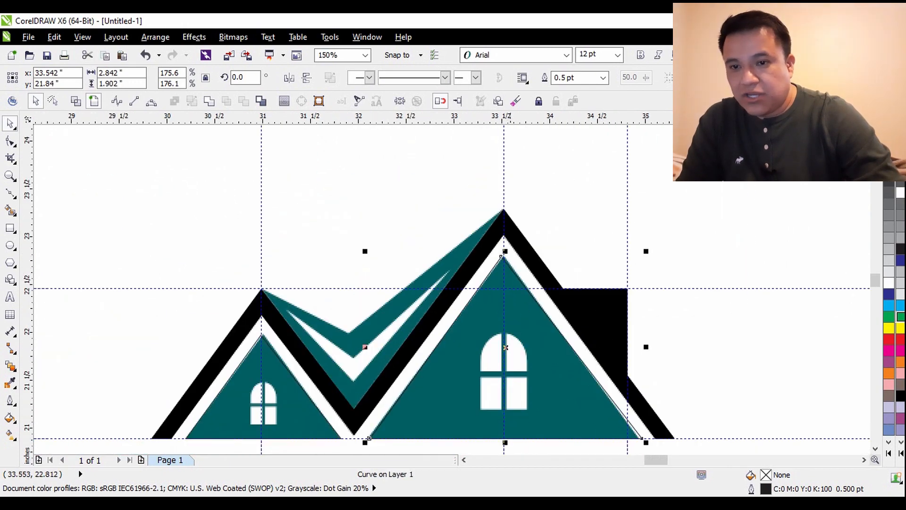
left_click(767, 344)
scroll(480, 339, "up", 2)
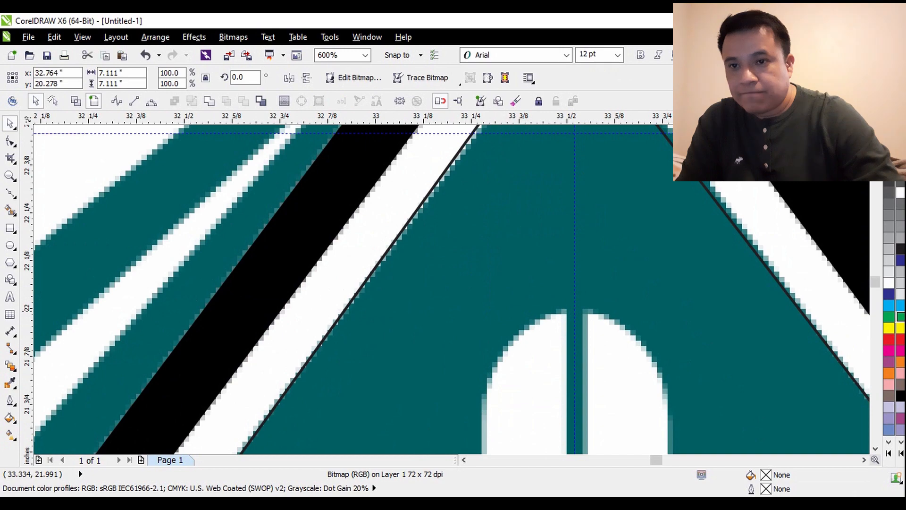
scroll(502, 311, "down", 3)
key("Escape")
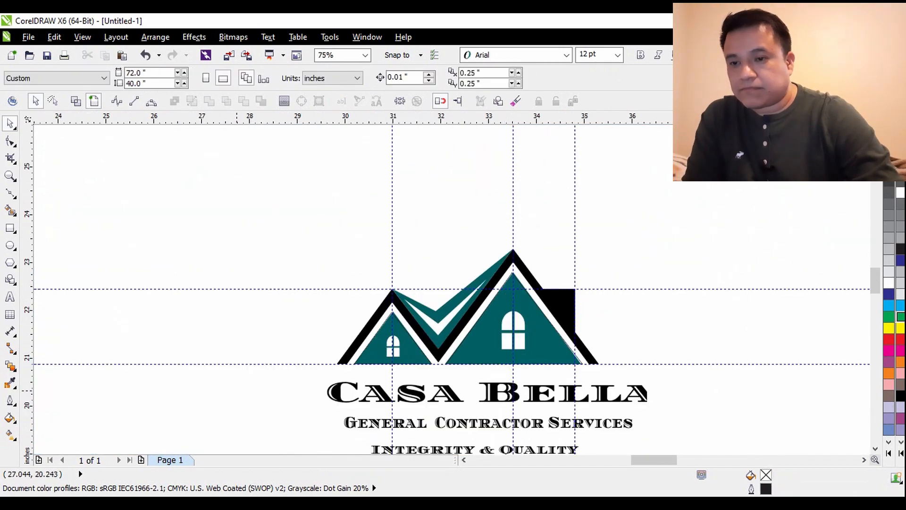
Draw a rectangle over the small window's lower-left pane and adjust it to about 0.122 by 0.191 in.
scroll(397, 338, "up", 3)
scroll(401, 367, "down", 1)
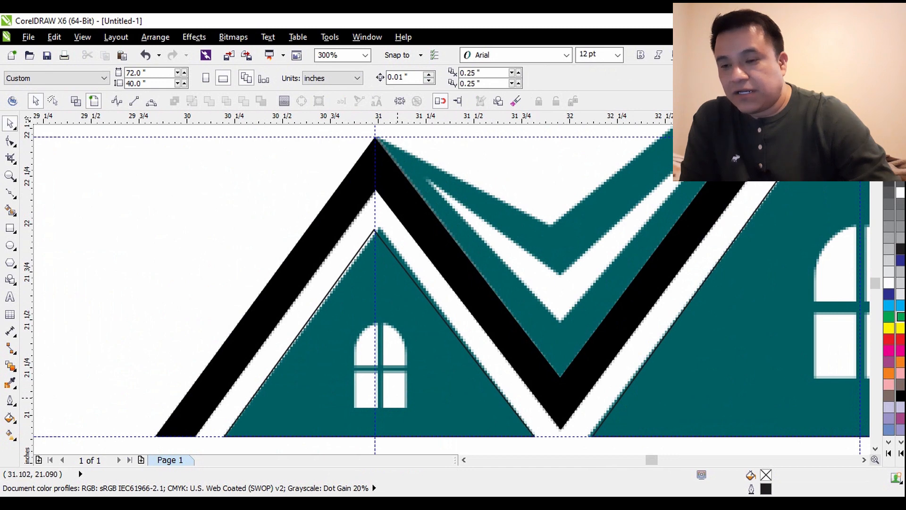
scroll(399, 393, "up", 1)
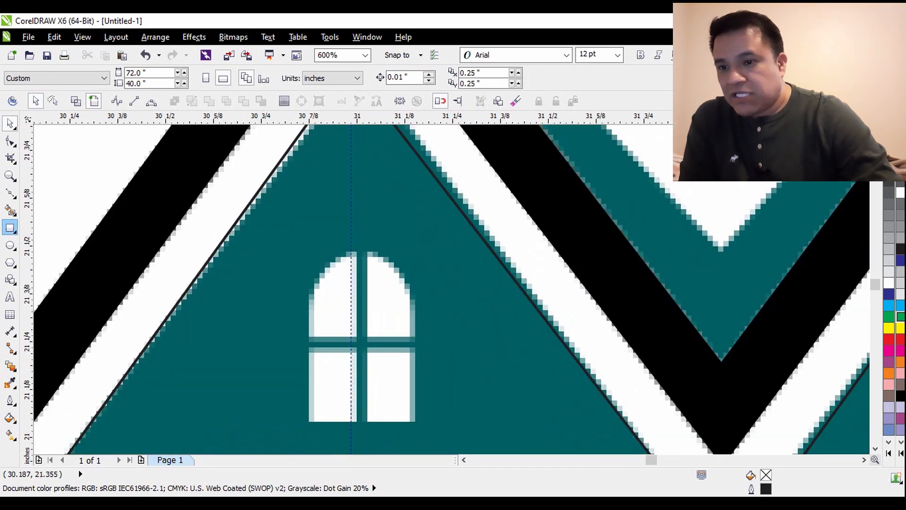
left_click(10, 227)
left_click_drag(309, 348, 359, 422)
scroll(359, 389, "up", 1)
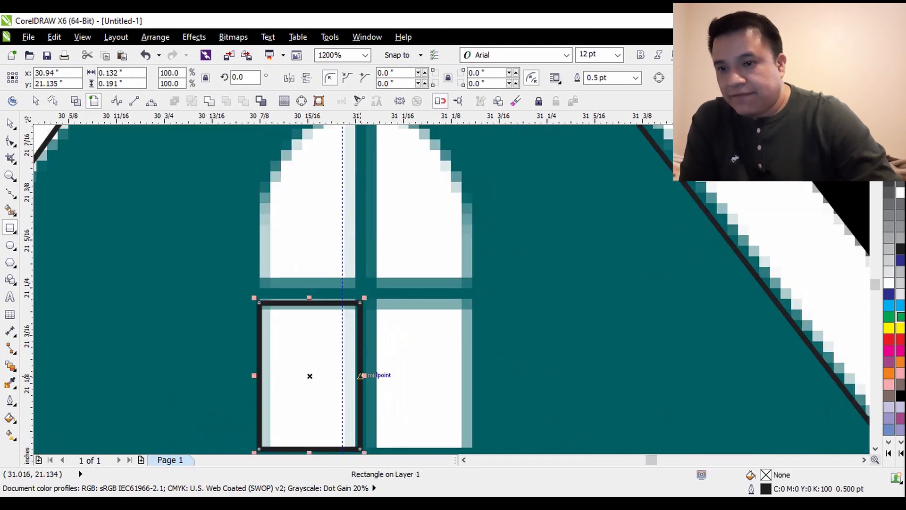
left_click_drag(360, 375, 351, 376)
scroll(376, 377, "down", 1)
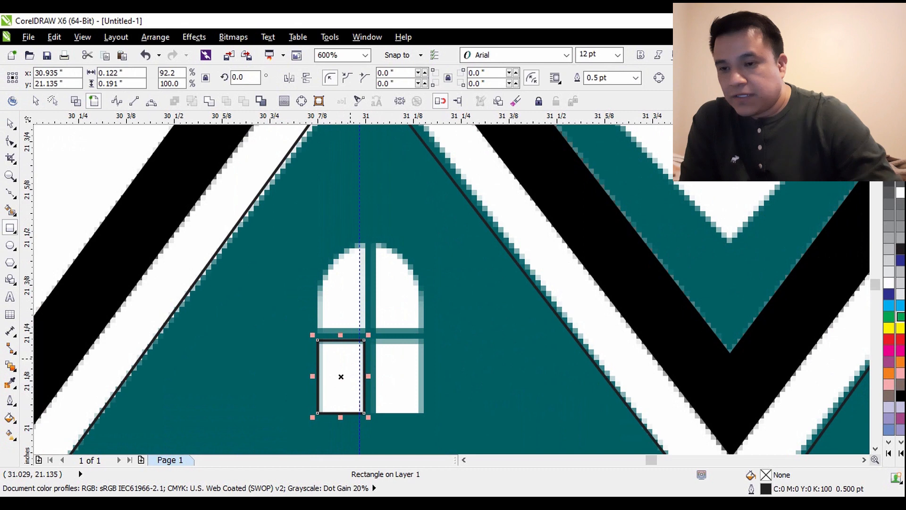
Fill the pane rectangle with 20% black and remove its outline.
key("space")
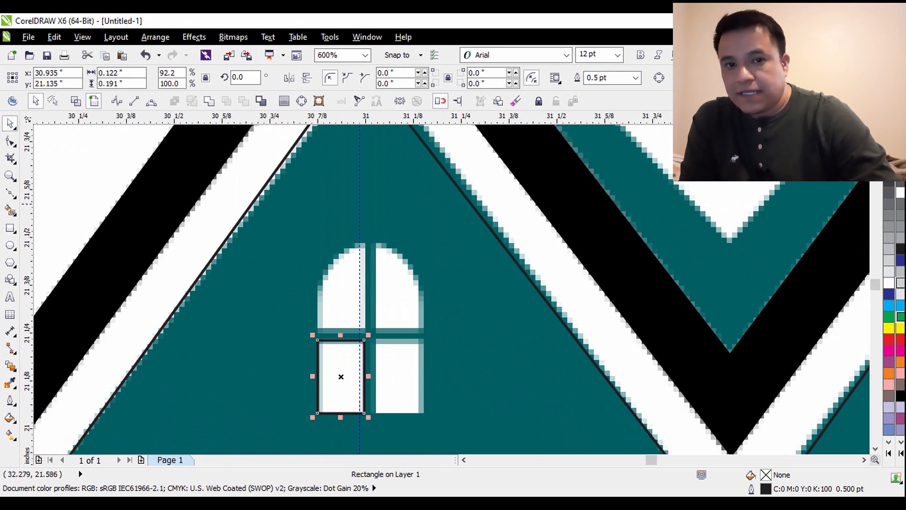
left_click(901, 283)
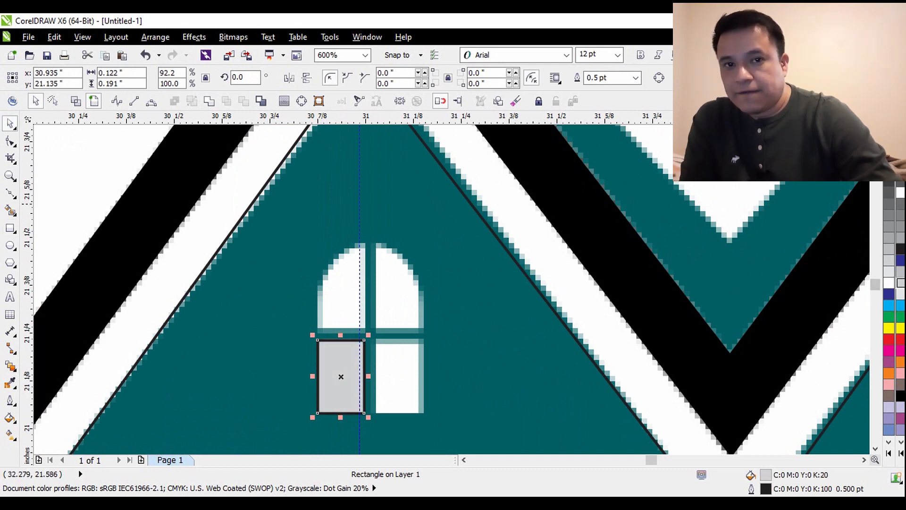
right_click(889, 157)
Duplicate the grey pane rectangle horizontally onto the small window's lower-right pane and clear the selection.
left_click_drag(337, 367, 395, 366)
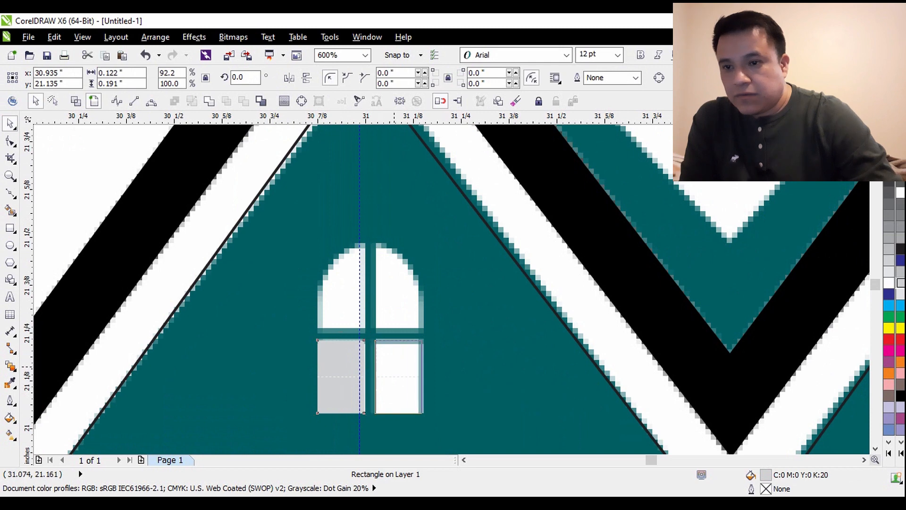
left_click(420, 384)
scroll(444, 380, "down", 2)
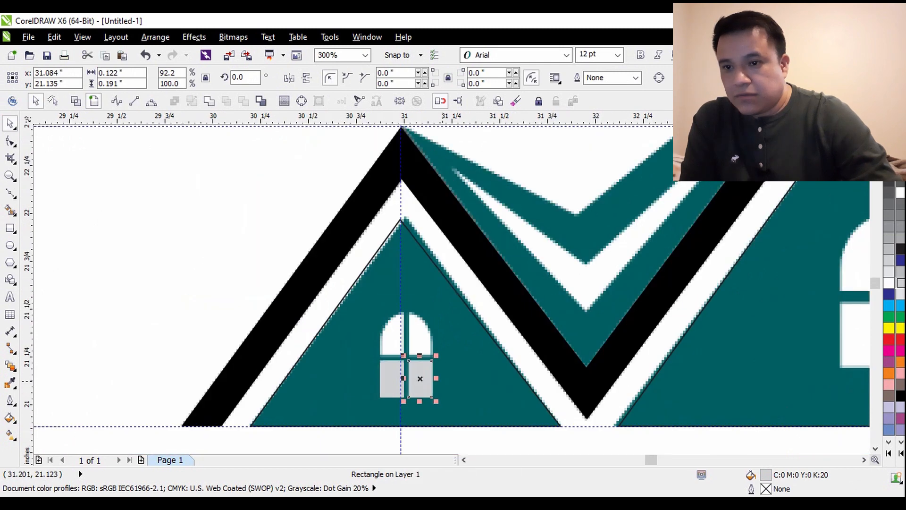
left_click(225, 239)
scroll(501, 293, "down", 1)
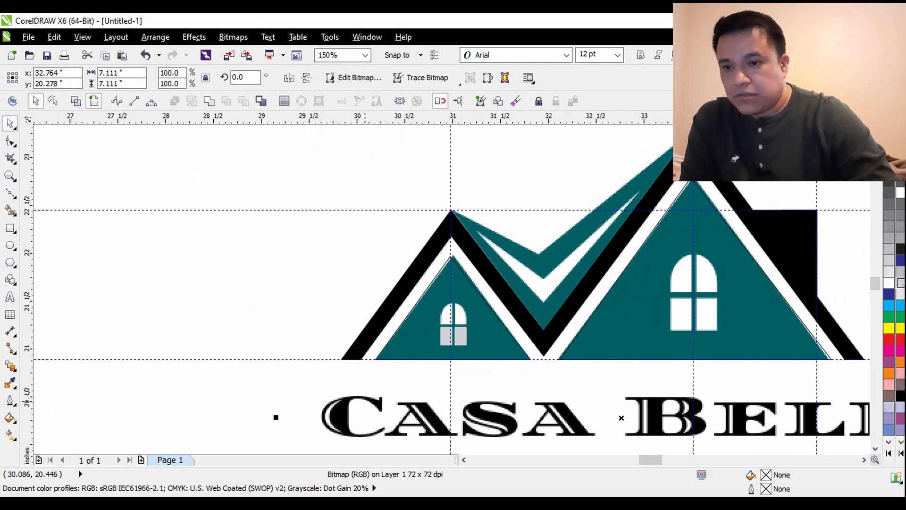
key("Escape")
scroll(456, 302, "up", 3)
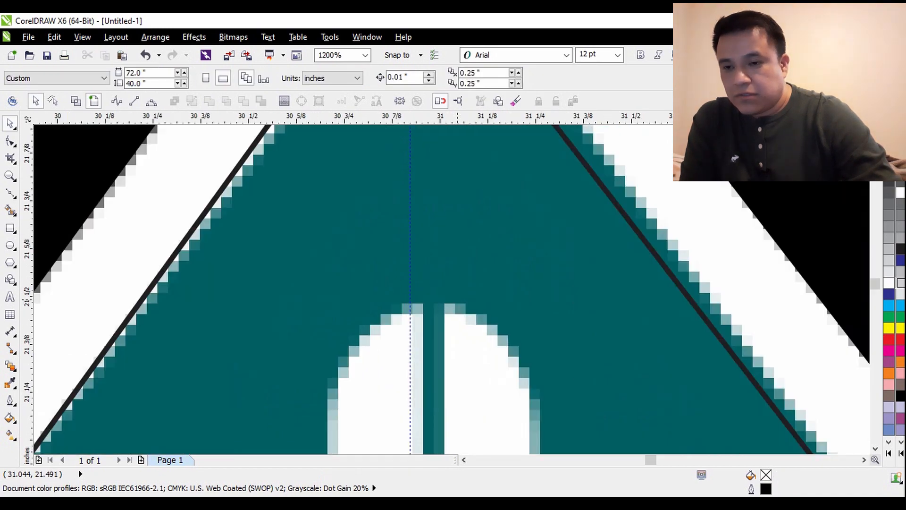
scroll(456, 300, "down", 2)
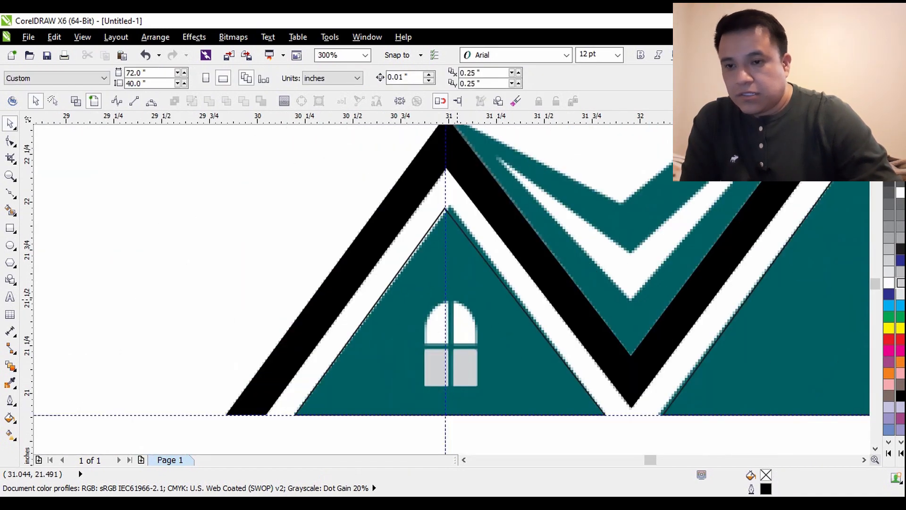
scroll(443, 357, "up", 2)
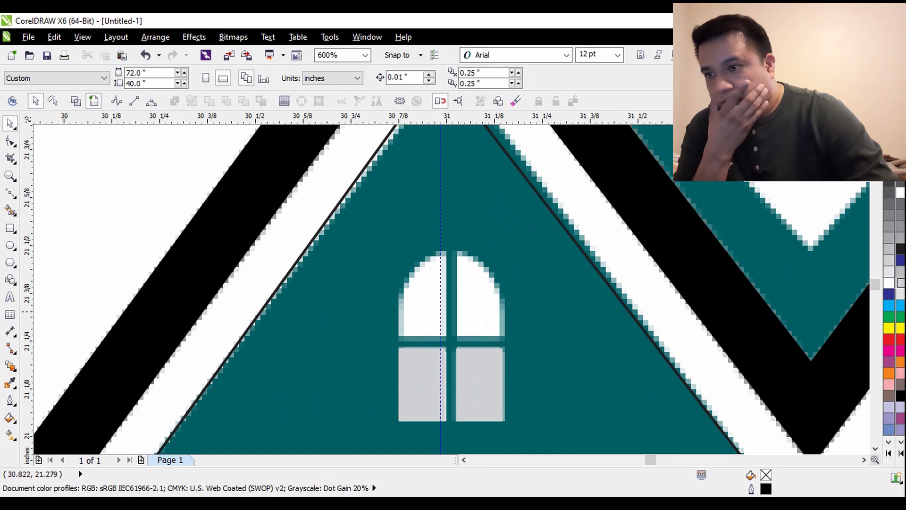
Trace the small window's upper-left arched pane as a closed four-node Bézier shape with a straight slanted top edge.
left_click(9, 193)
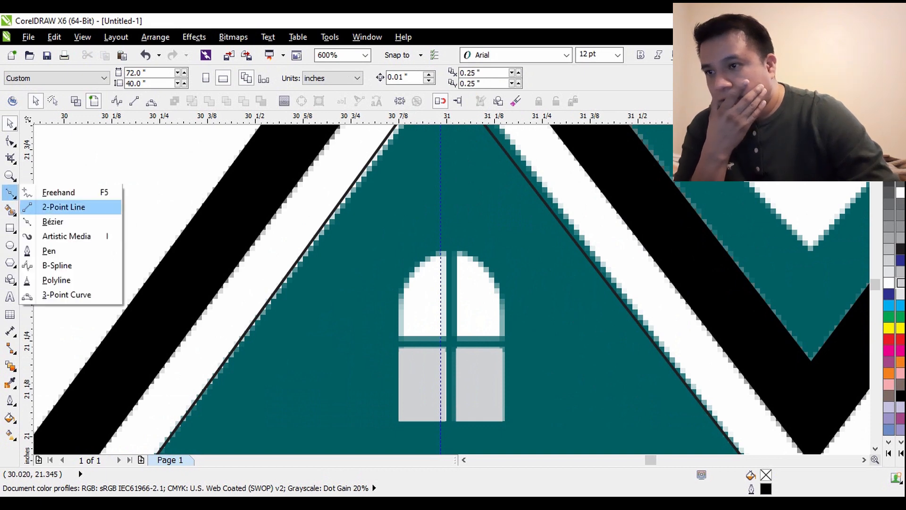
left_click(33, 222)
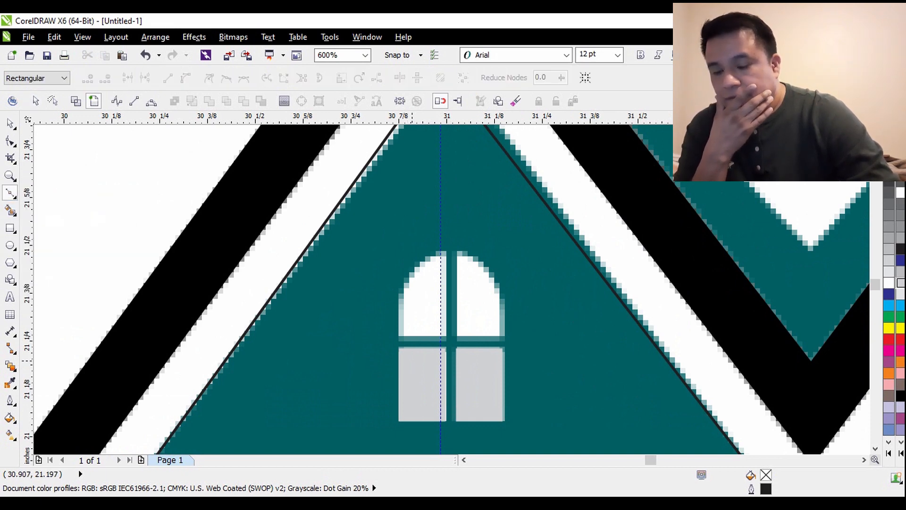
scroll(415, 359, "up", 1)
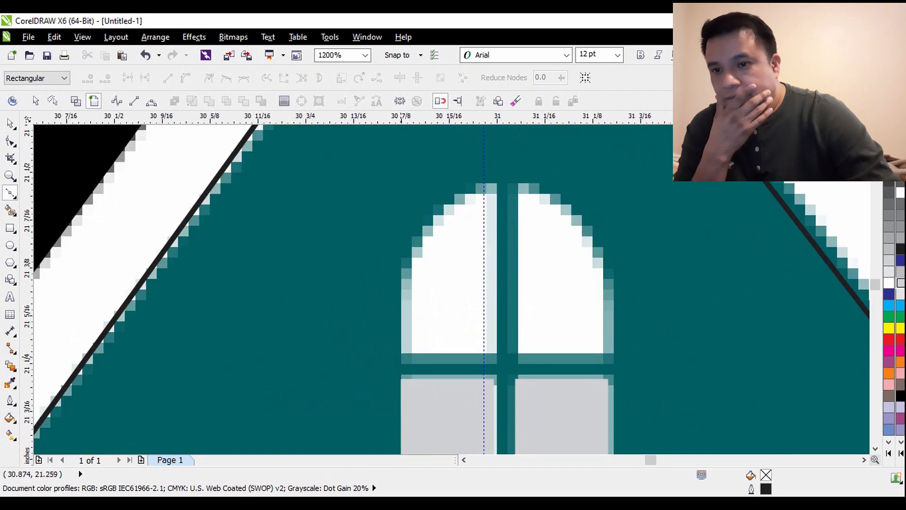
left_click(400, 353)
left_click(495, 354)
scroll(472, 351, "down", 1)
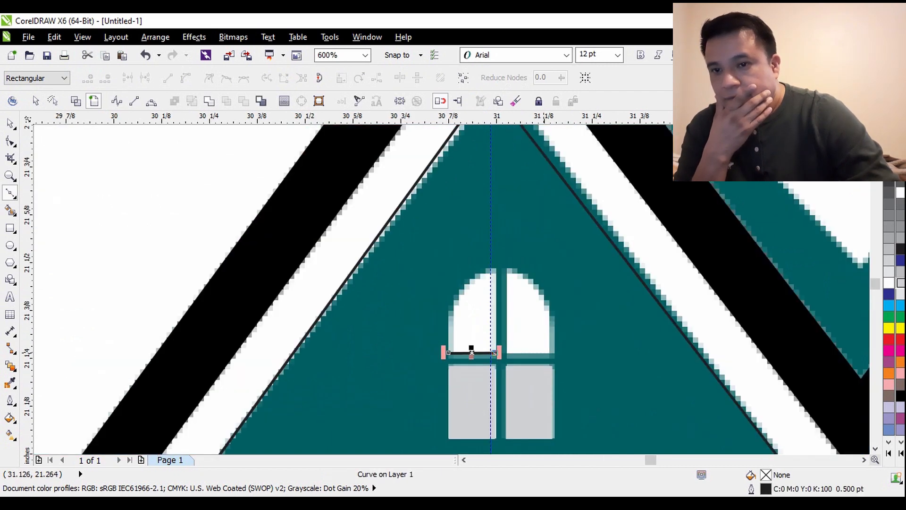
scroll(489, 261, "up", 2)
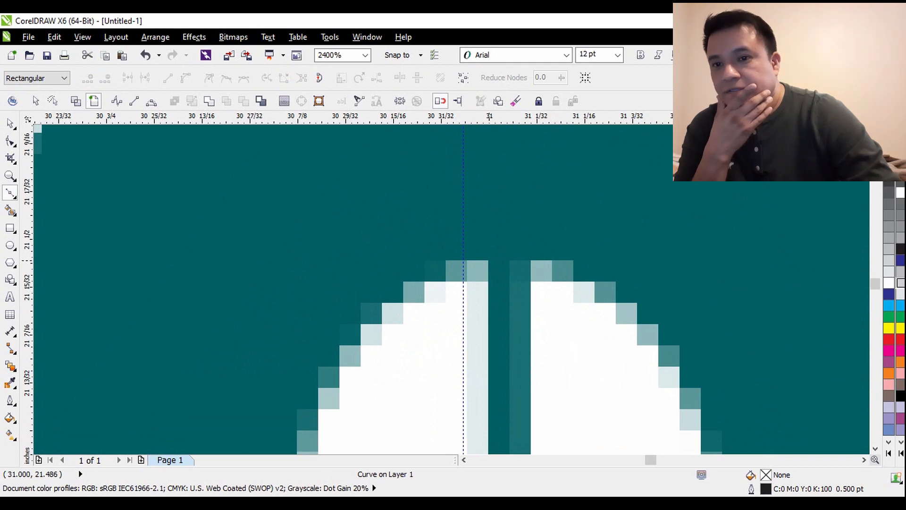
left_click(490, 260)
scroll(490, 261, "down", 2)
scroll(463, 269, "up", 1)
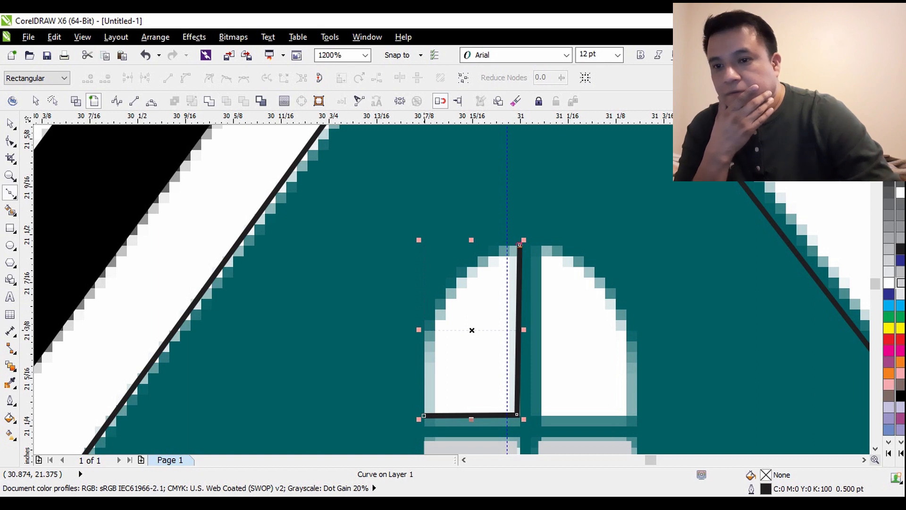
left_click_drag(519, 245, 424, 415)
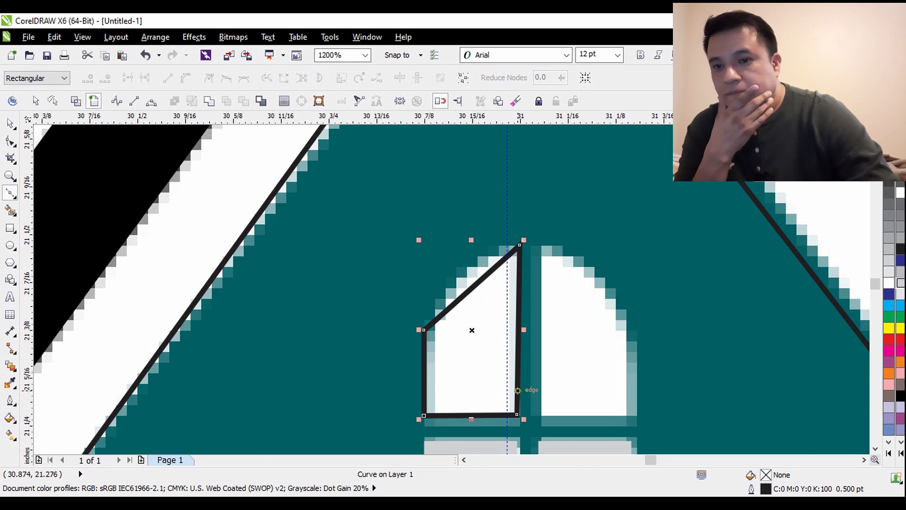
Convert all of the traced pane's segments to curves and bend its slanted edge outward to follow the arch.
left_click(10, 141)
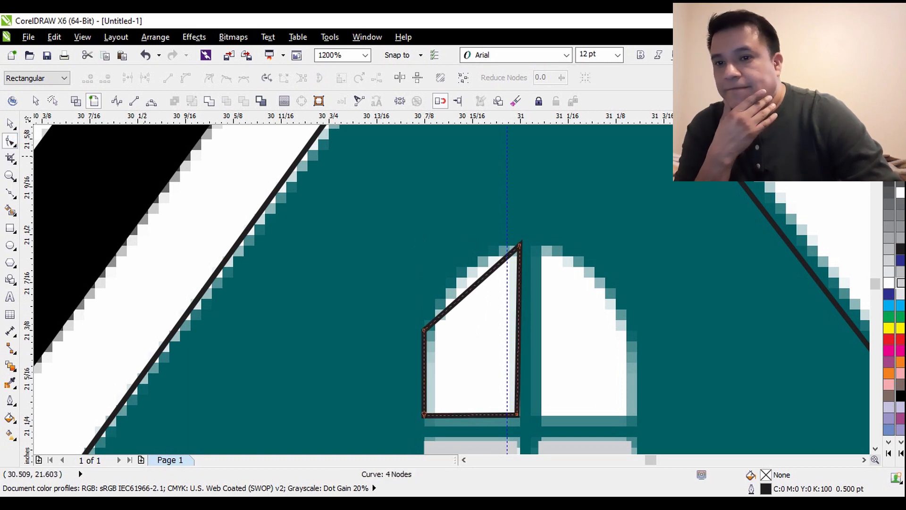
key("ctrl+a")
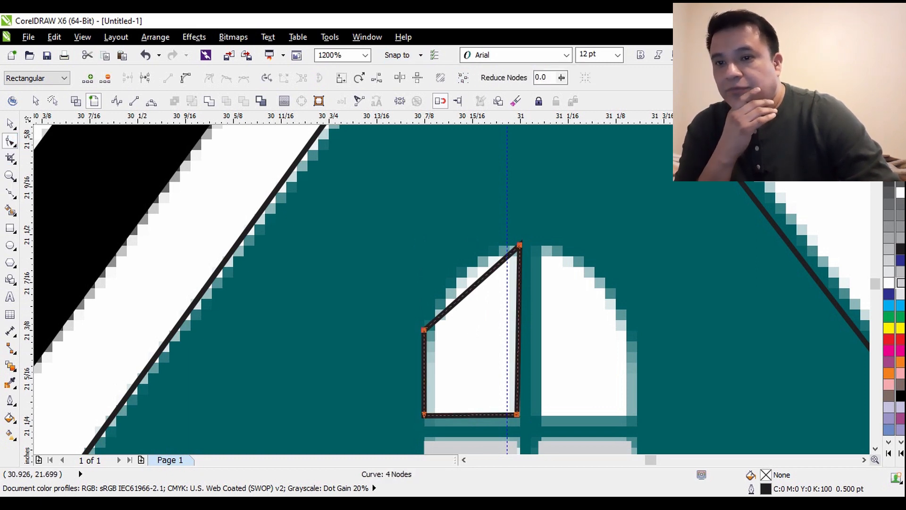
left_click(185, 78)
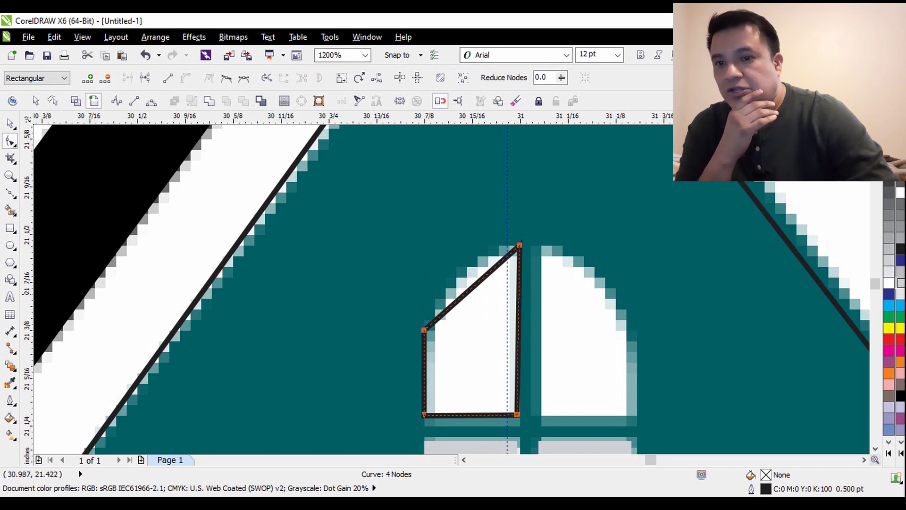
left_click_drag(479, 282, 471, 269)
scroll(463, 232, "down", 1)
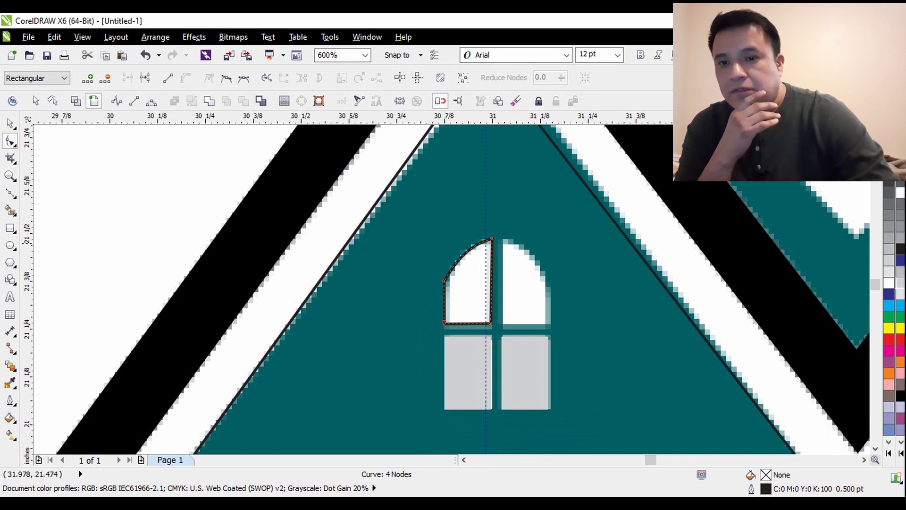
Fill the arched pane with 20% black, remove its outline, and clear the selection.
left_click(901, 283)
right_click(888, 158)
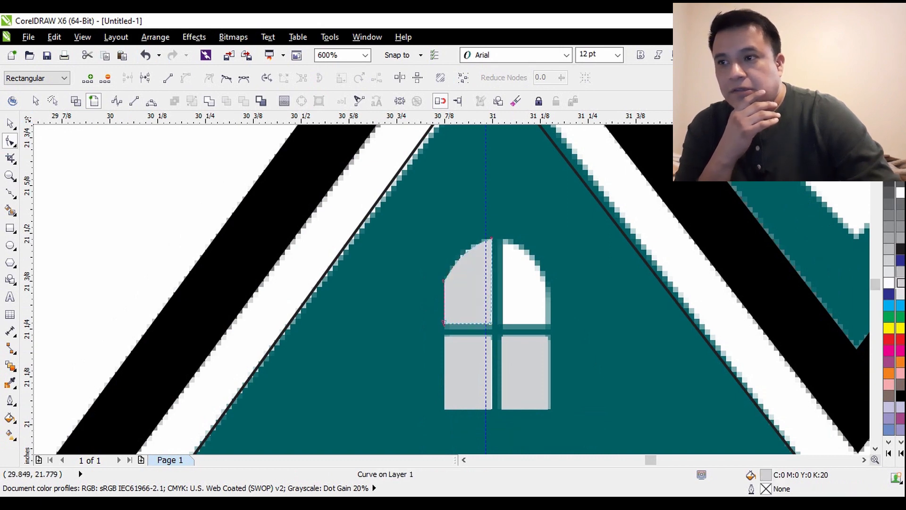
left_click(10, 124)
scroll(585, 213, "down", 1)
left_click(559, 258)
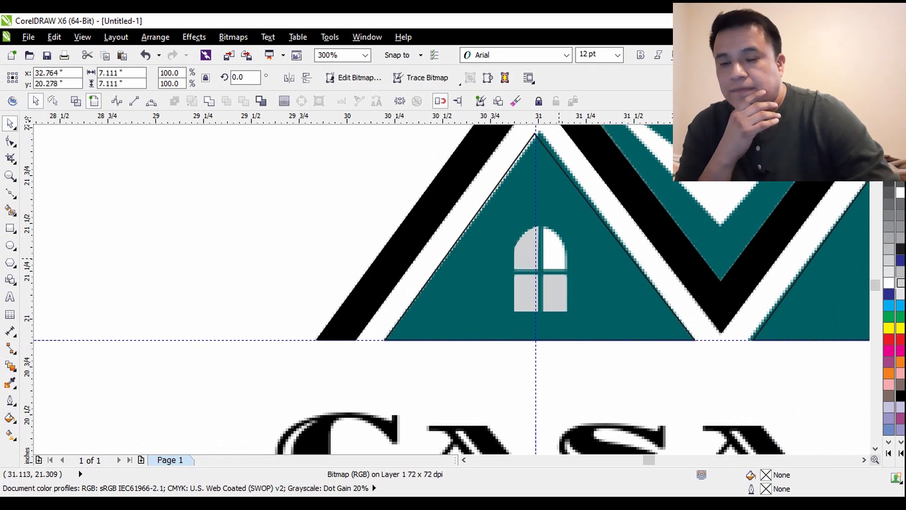
Duplicate the grey arched pane, mirror the copy horizontally, and position it over the small window's upper-right pane.
scroll(560, 258, "up", 2)
left_click(467, 255)
left_click_drag(467, 255, 562, 268)
left_click(607, 291)
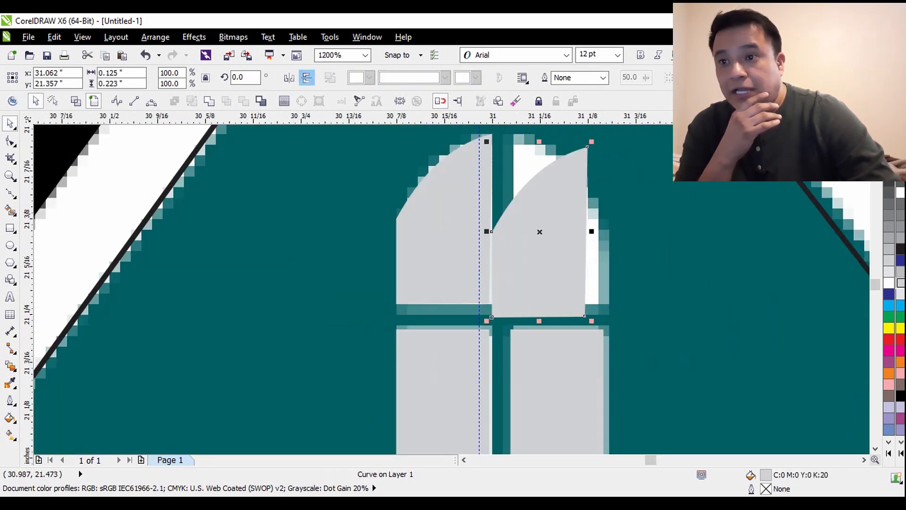
left_click(289, 77)
mouse_move(555, 279)
left_mouse_down()
mouse_move(575, 266)
mouse_move(565, 273)
left_mouse_up()
scroll(575, 272, "up", 1)
scroll(631, 275, "down", 1)
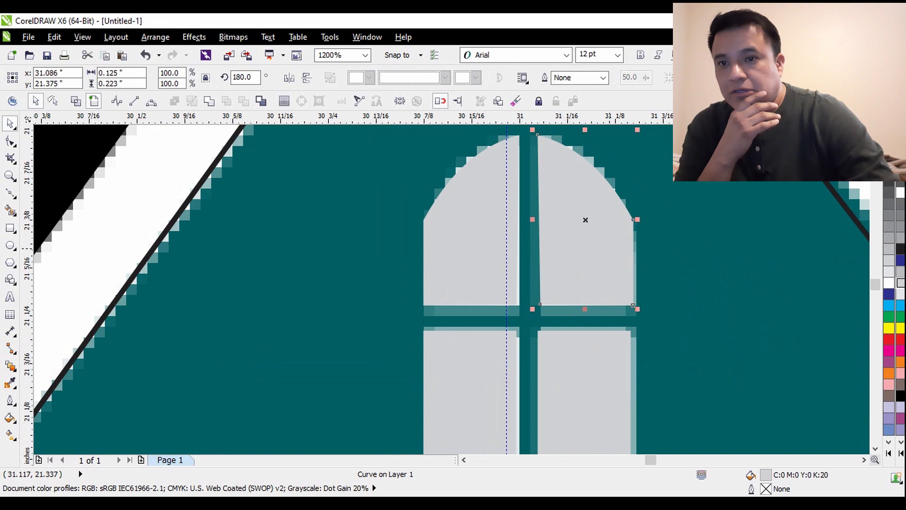
Check how closely the upper-left pane's curved edge follows the bitmap arch.
scroll(609, 249, "down", 2)
left_click(351, 197)
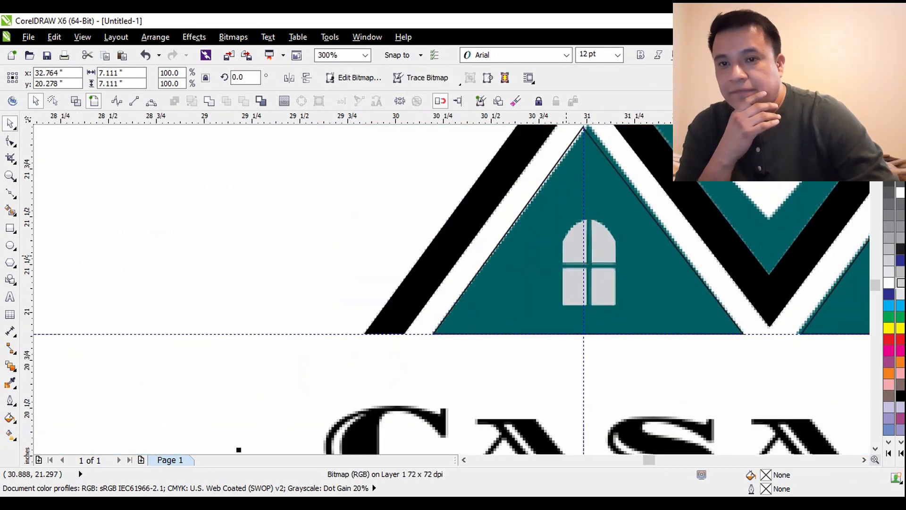
scroll(505, 242, "up", 2)
scroll(618, 191, "up", 1)
double_click(618, 194)
scroll(568, 176, "up", 1)
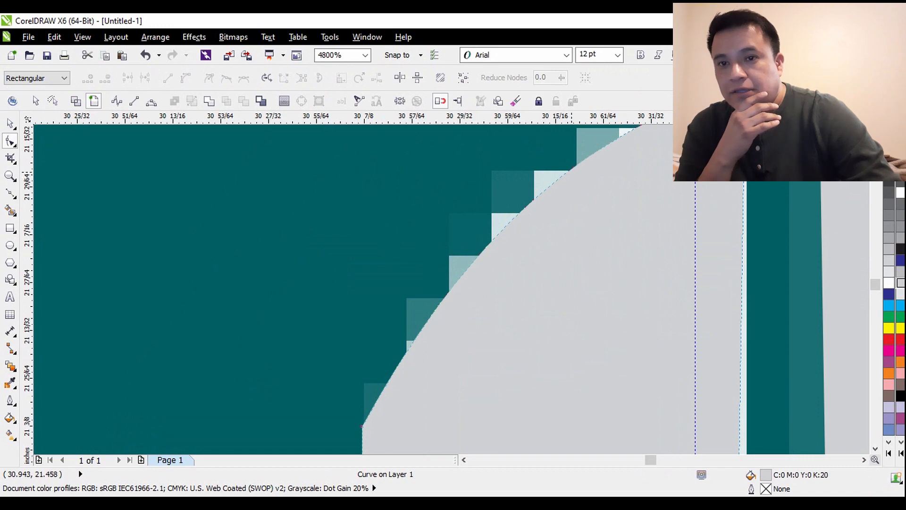
scroll(572, 169, "down", 4)
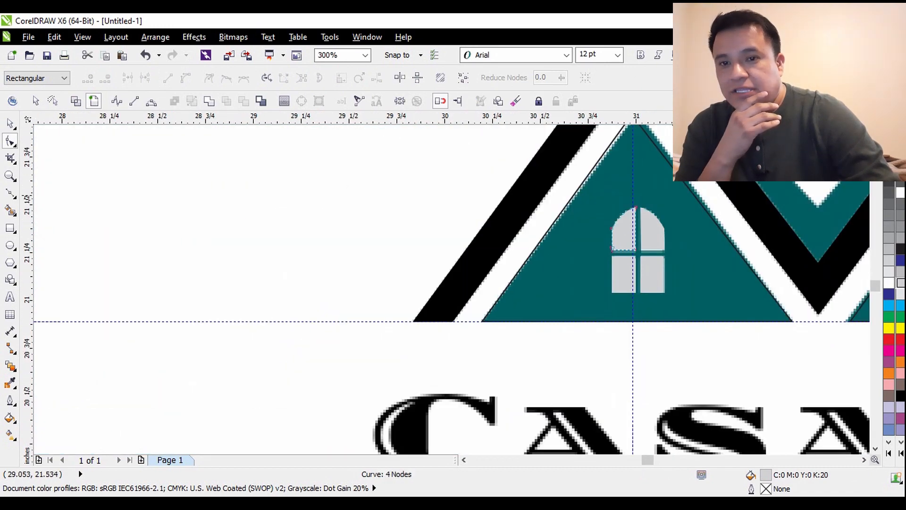
Duplicate the small window's four grey panes together onto the large gable's window.
scroll(232, 204, "down", 1)
left_click_drag(231, 173, 487, 252)
left_click(10, 123)
left_click(205, 189)
left_click_drag(205, 189, 531, 252)
left_click_drag(457, 232, 700, 216)
left_click(736, 239)
scroll(719, 209, "up", 1)
scroll(598, 252, "down", 1)
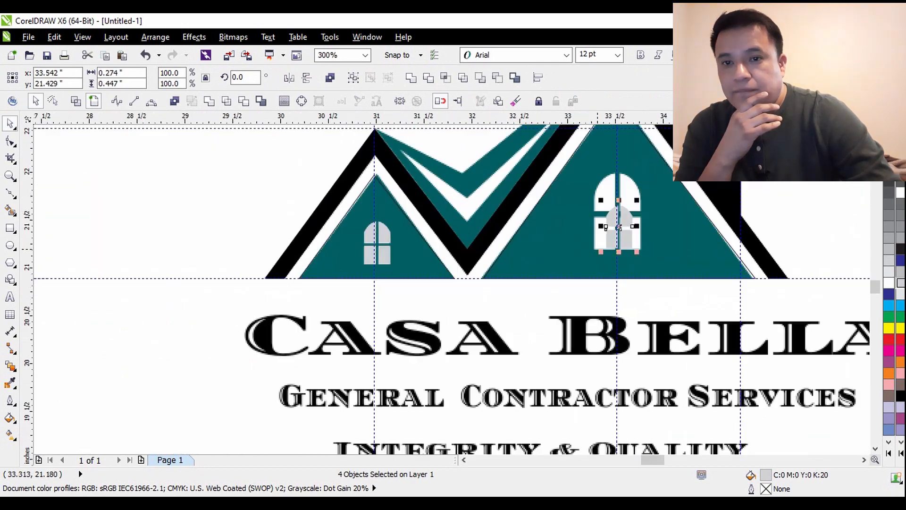
Fill the copied panes with blue (C100 M100), scale them to about 0.502 by 0.818 in over the large window, and deselect them.
left_click(888, 293)
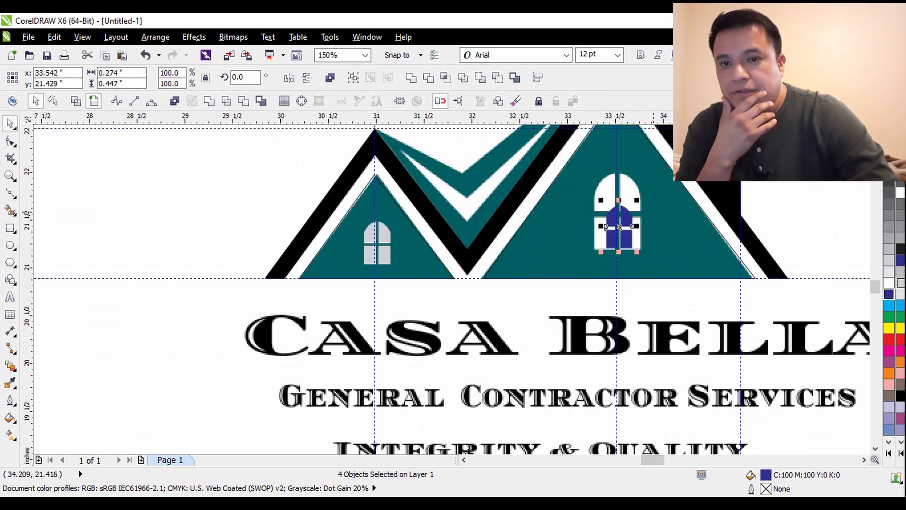
scroll(611, 179, "up", 1)
mouse_move(646, 212)
left_mouse_down()
mouse_move(680, 159)
mouse_move(636, 219)
left_mouse_up()
left_click_drag(653, 162, 692, 144)
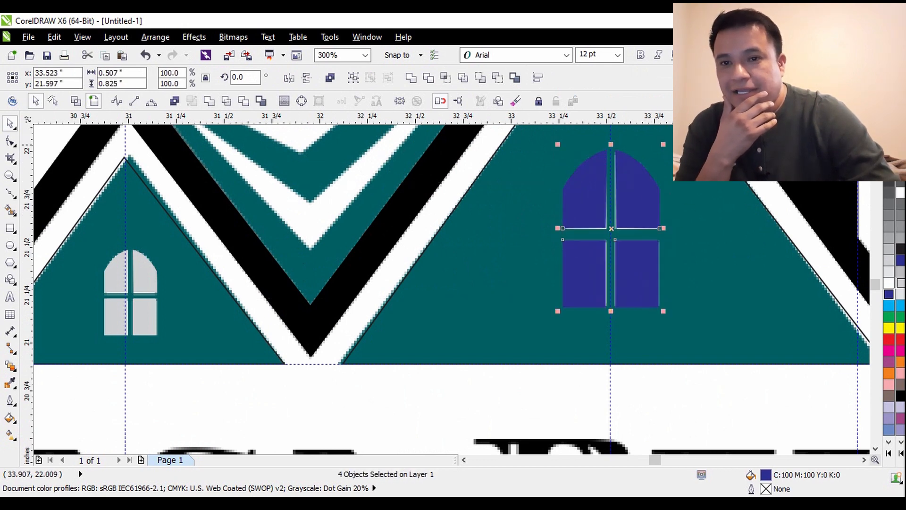
scroll(669, 176, "up", 2)
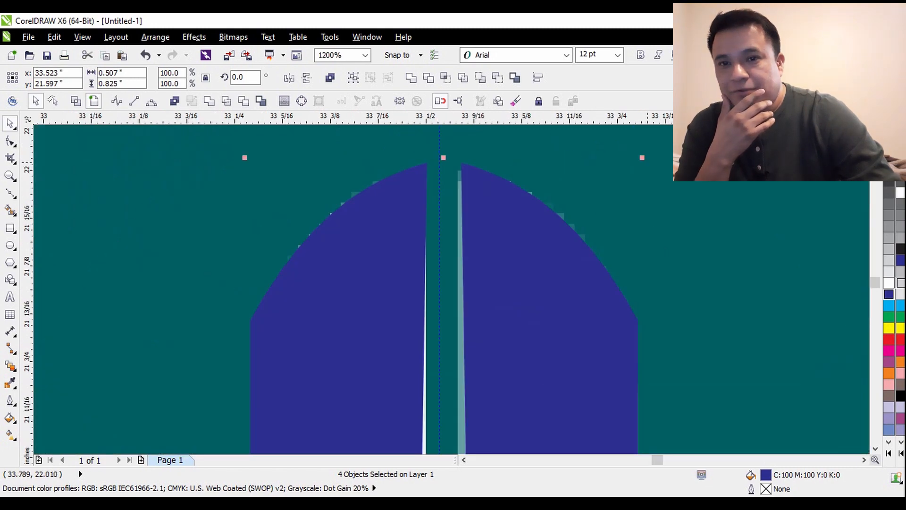
left_click_drag(644, 160, 639, 165)
scroll(639, 165, "down", 2)
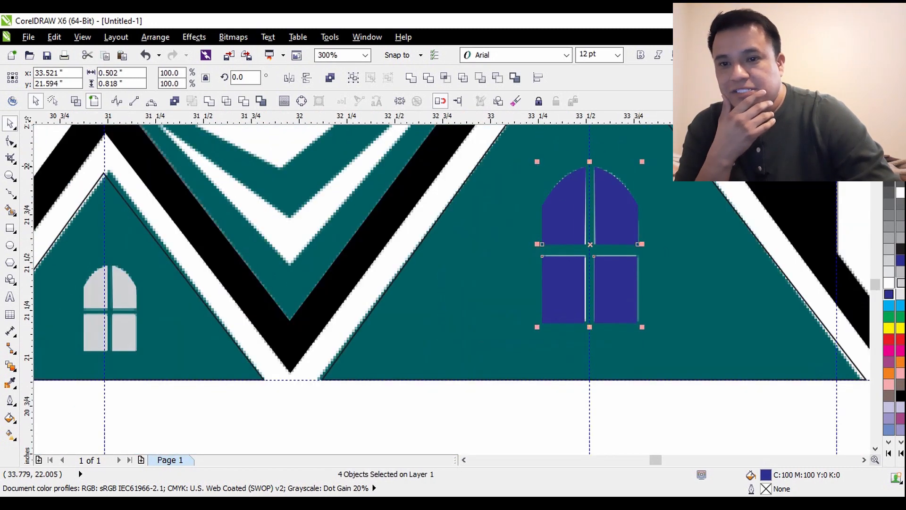
scroll(636, 286, "down", 2)
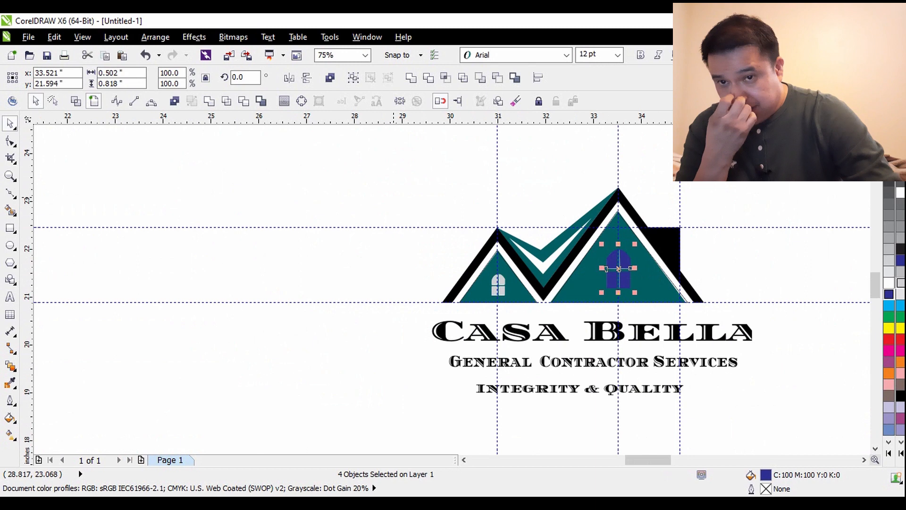
key("Escape")
Fill the small gable triangle with green (C100 Y100) and remove its outline.
scroll(630, 245, "up", 1)
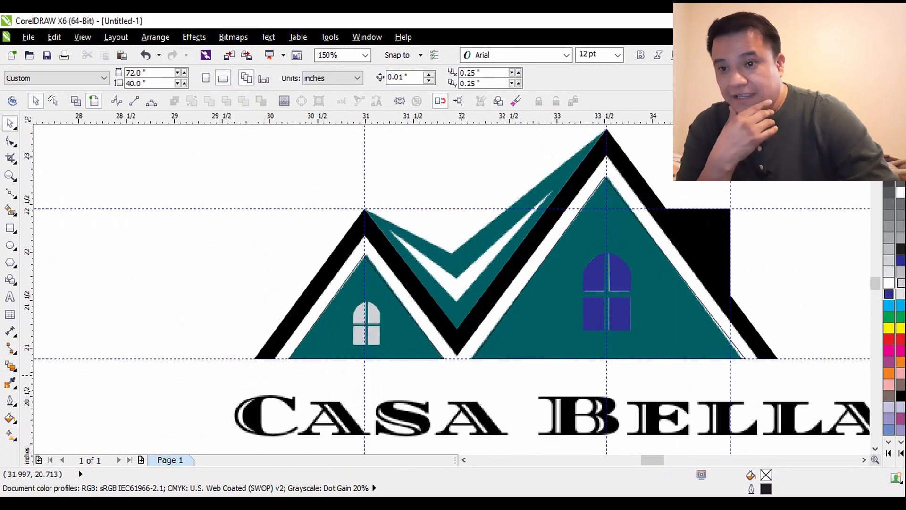
left_click(356, 288)
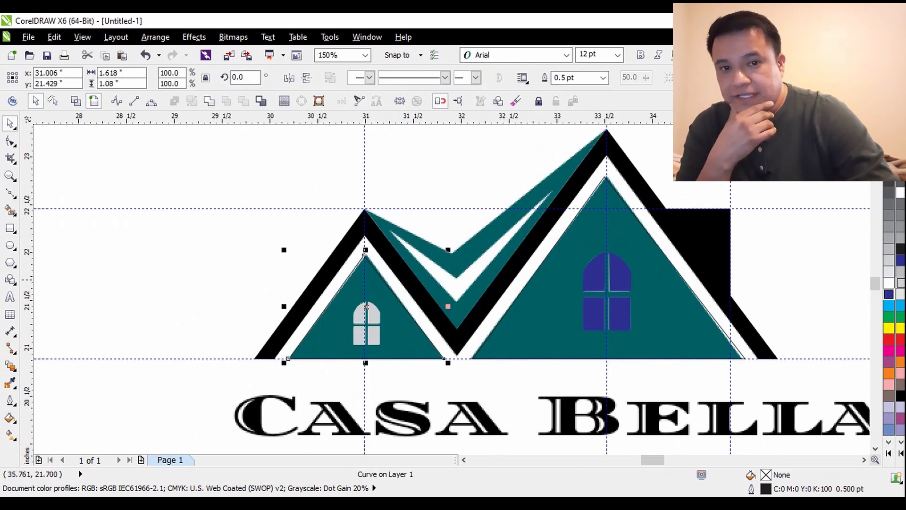
left_click(900, 316)
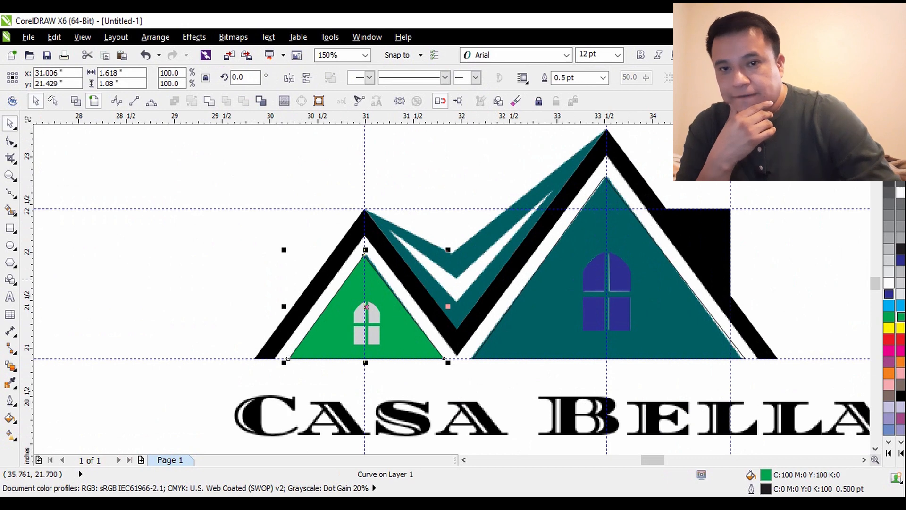
right_click(889, 158)
Give the large gable triangle the same green fill and remove its outline.
left_click(528, 308)
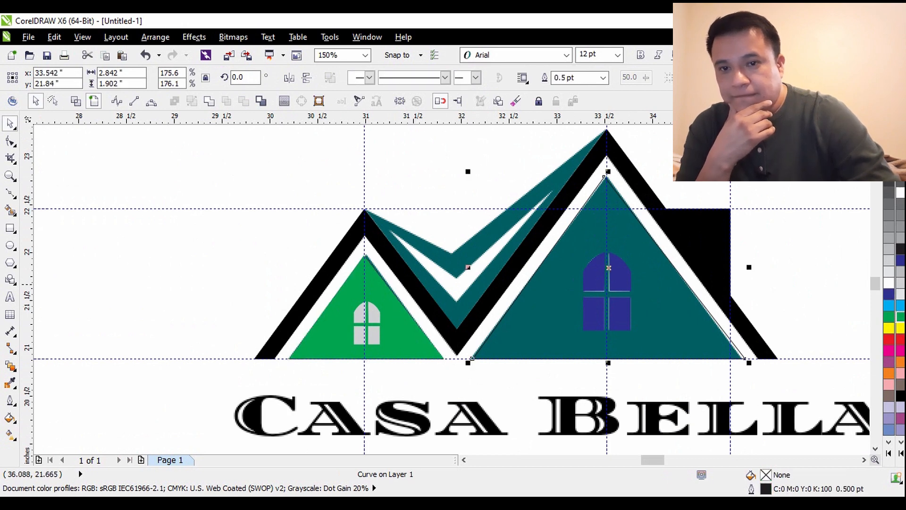
left_click(900, 316)
right_click(889, 158)
left_click(851, 173)
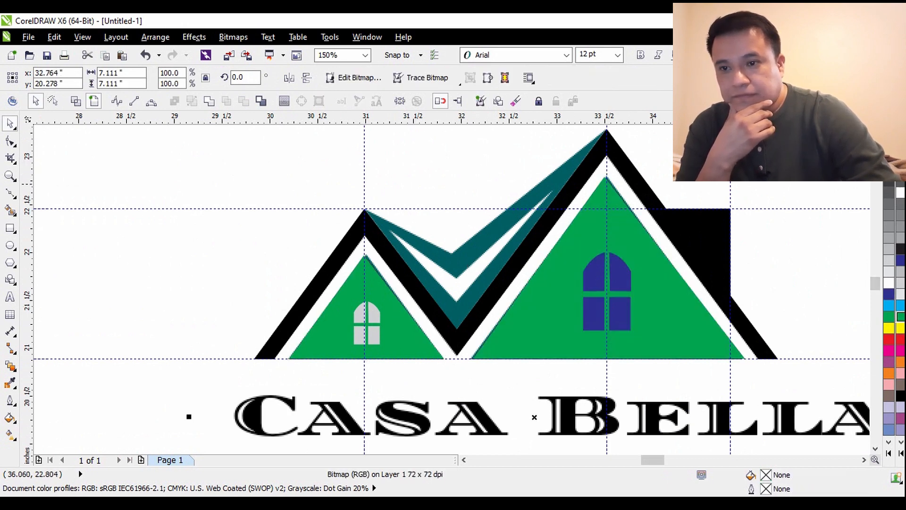
scroll(504, 195, "up", 1)
scroll(375, 222, "down", 1)
left_click(221, 170)
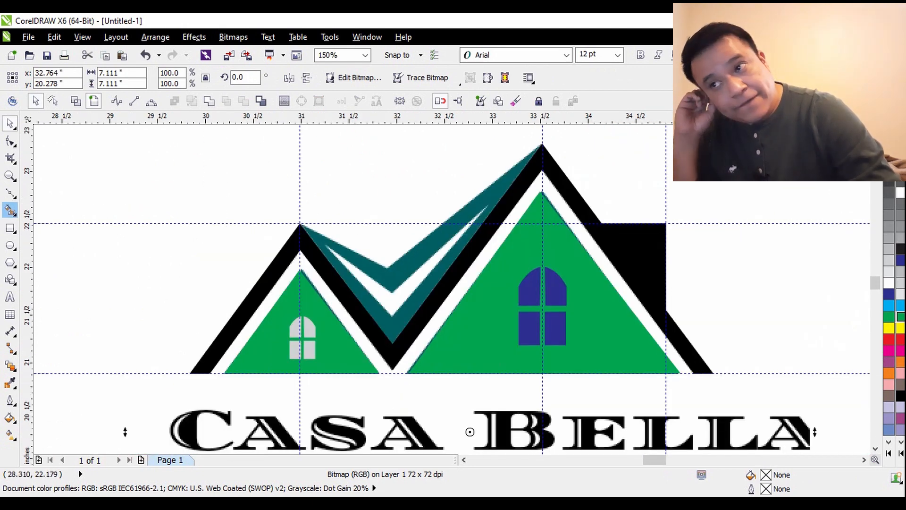
Activate the Bézier tool and display the drawing in wireframe view, ready for tracing at the small roof's peak.
left_click(10, 193)
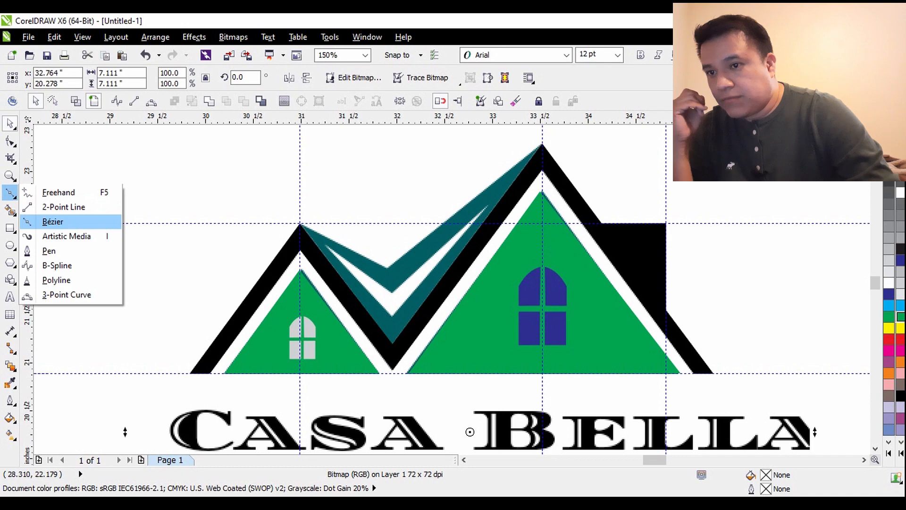
left_click(52, 220)
scroll(304, 192, "up", 2)
scroll(278, 321, "down", 2)
scroll(277, 299, "up", 2)
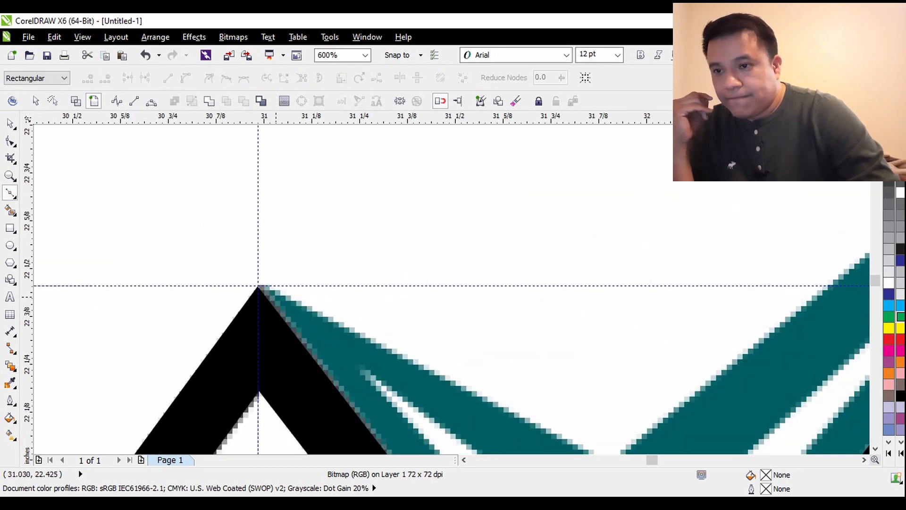
left_click(76, 101)
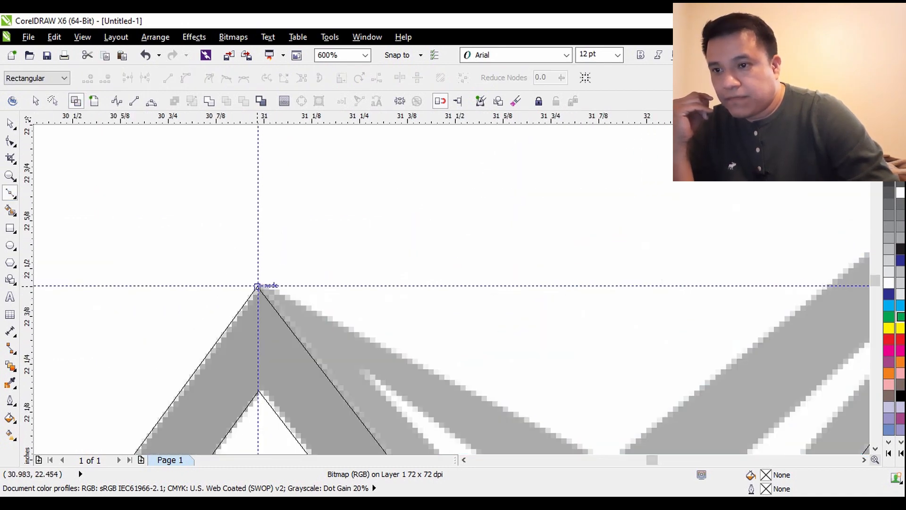
scroll(258, 285, "up", 2)
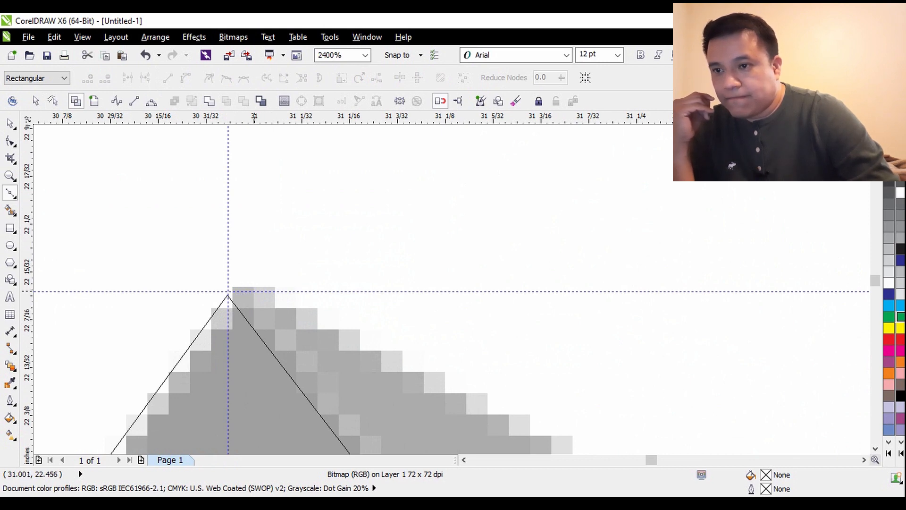
scroll(244, 291, "down", 2)
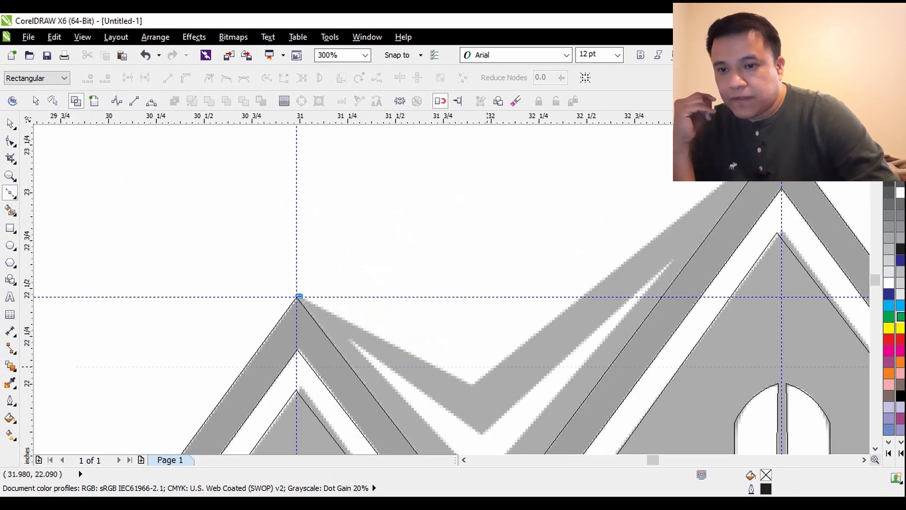
left_click(461, 394)
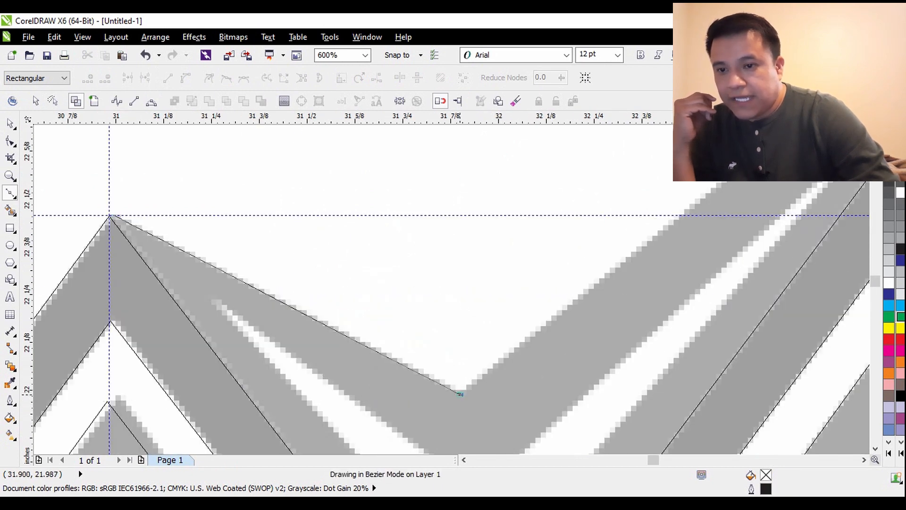
scroll(462, 394, "down", 2)
scroll(592, 274, "up", 2)
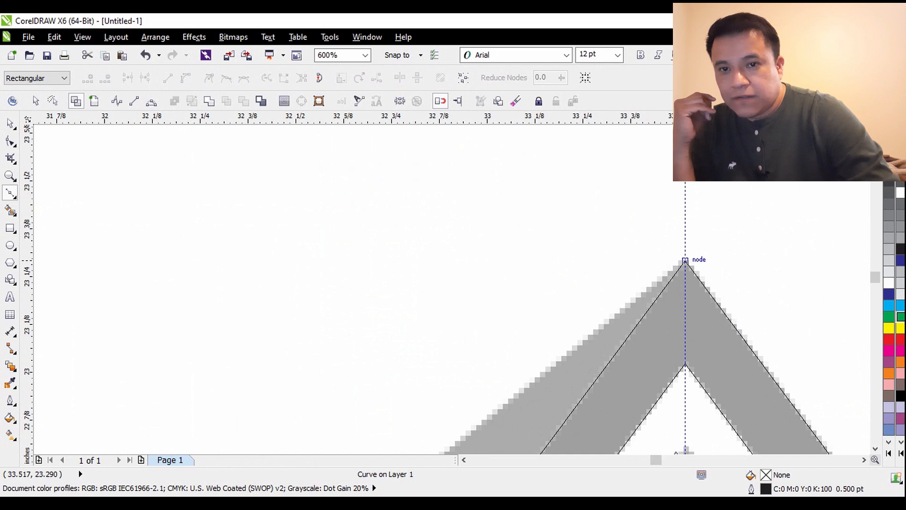
left_click(685, 260)
scroll(641, 291, "down", 3)
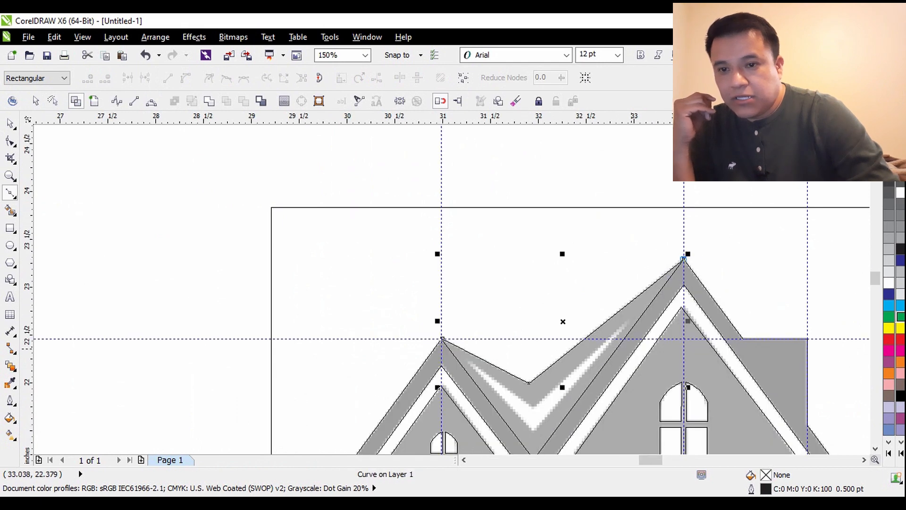
scroll(579, 401, "up", 2)
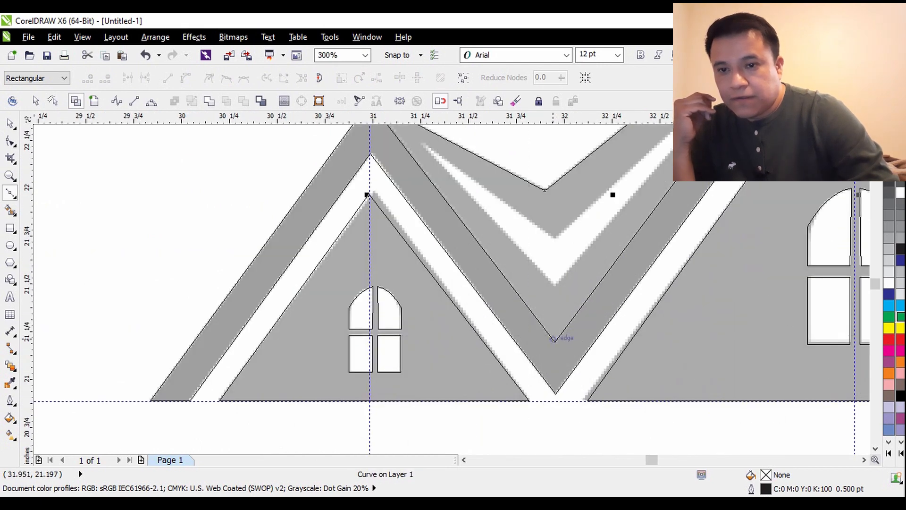
scroll(556, 340, "down", 1)
scroll(462, 220, "up", 2)
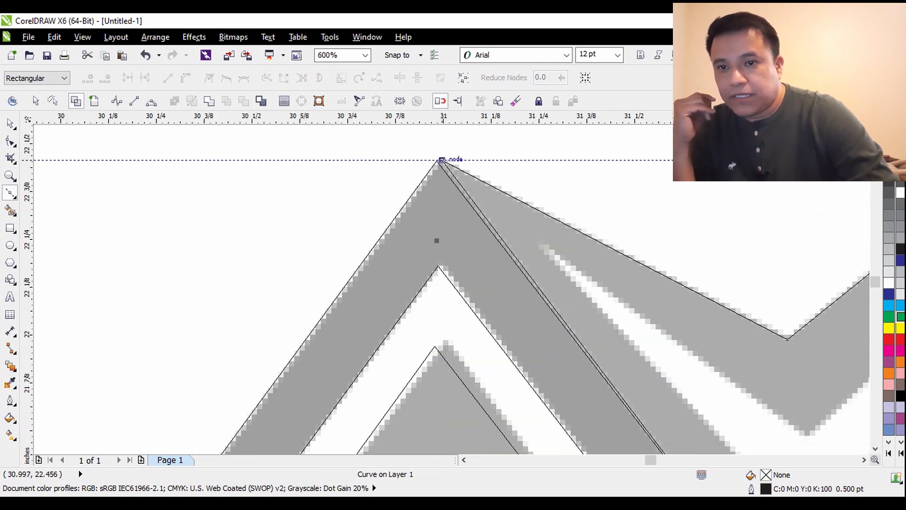
scroll(439, 160, "down", 1)
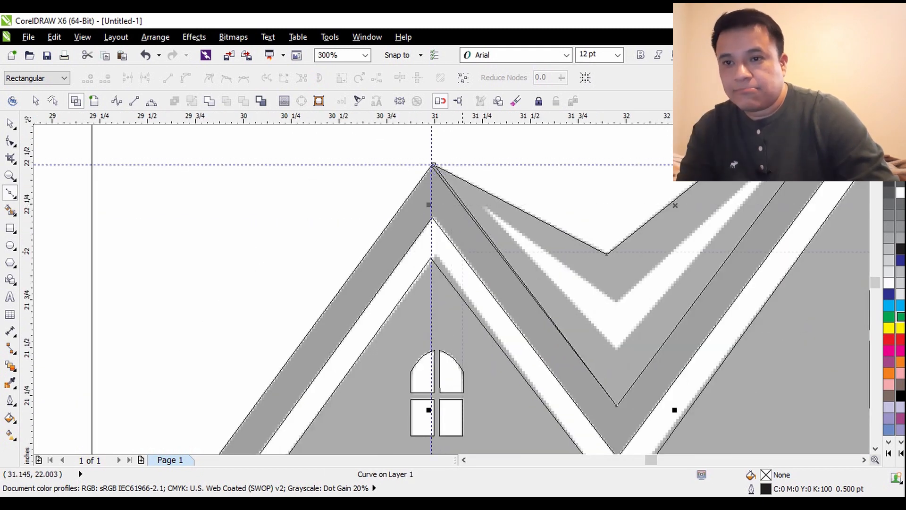
key("ctrl+z")
key("ctrl+z")
key("ctrl+z")
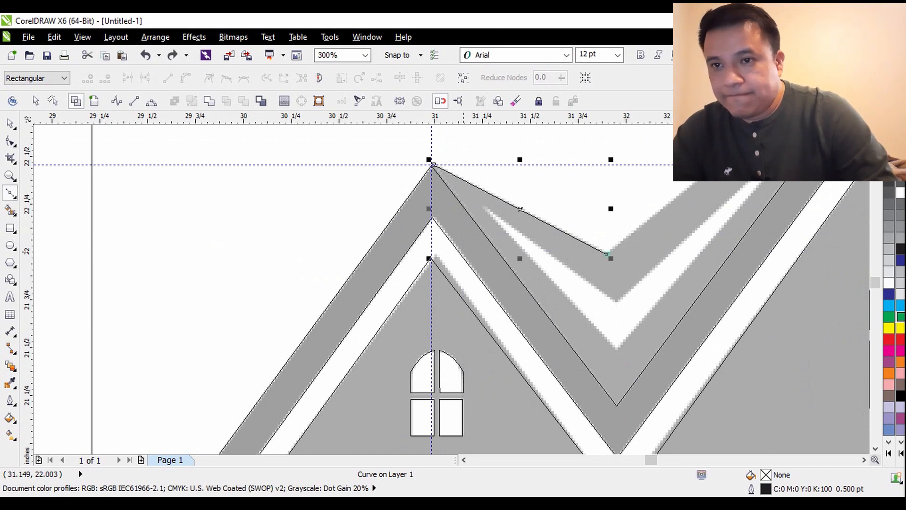
Trace a closed valley outline, about 2.54 by 2.09 in, through the small roof's peak, upper notch, large roof's peak and black roofs' inner junction.
scroll(444, 158, "up", 3)
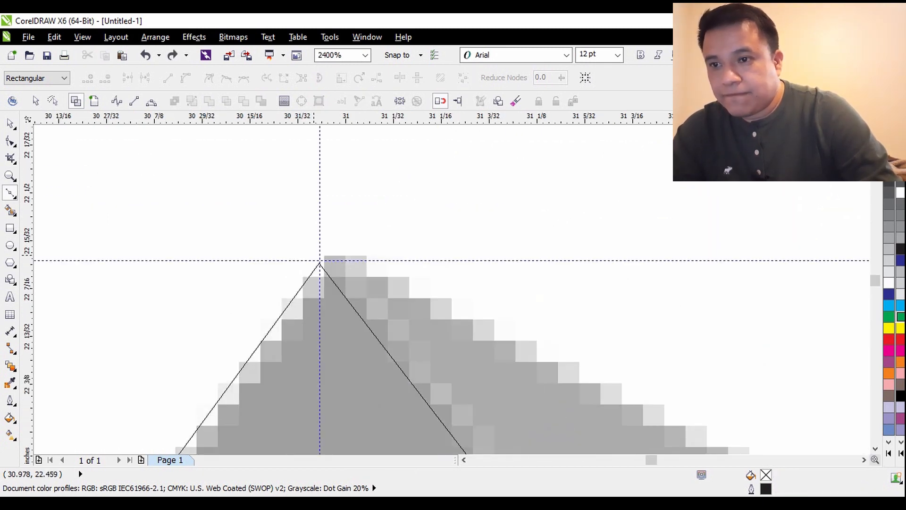
scroll(319, 263, "down", 4)
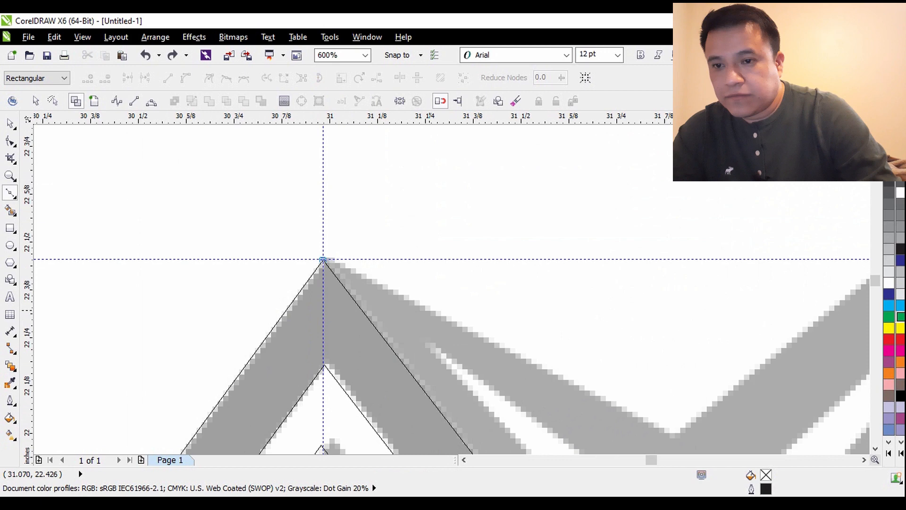
left_click(559, 366)
scroll(560, 365, "down", 3)
scroll(637, 303, "up", 3)
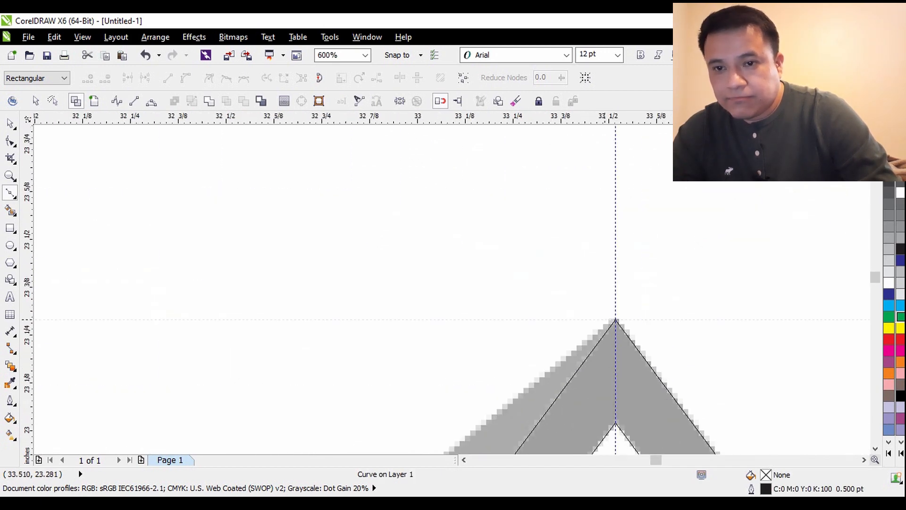
left_click(615, 321)
scroll(616, 321, "down", 3)
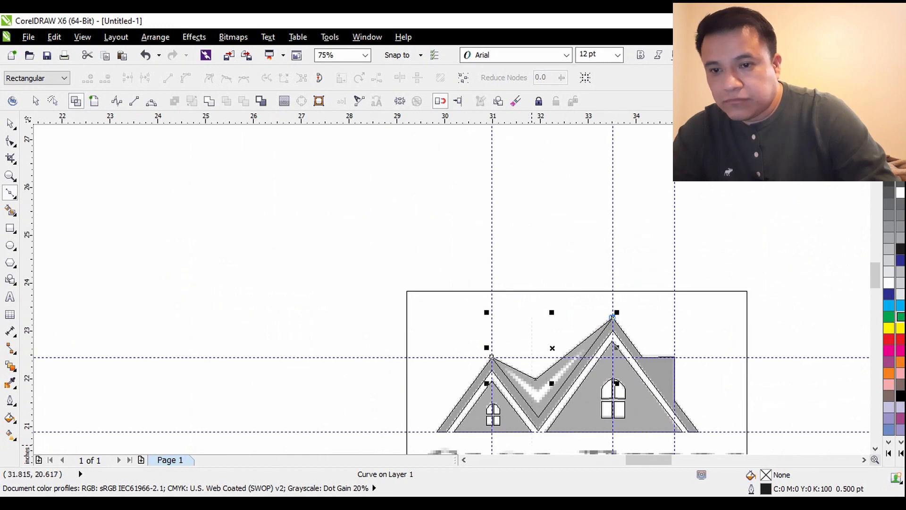
scroll(538, 430, "up", 3)
left_click(545, 265)
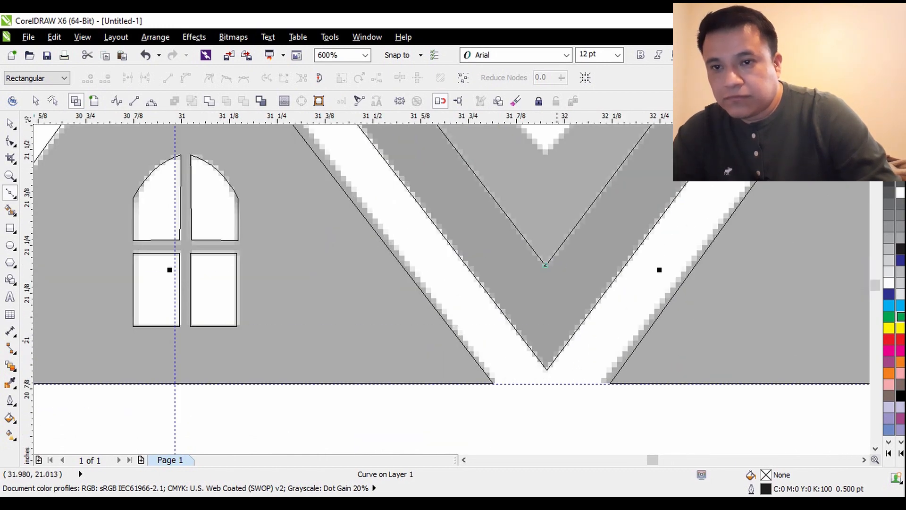
scroll(658, 269, "down", 3)
scroll(419, 148, "up", 3)
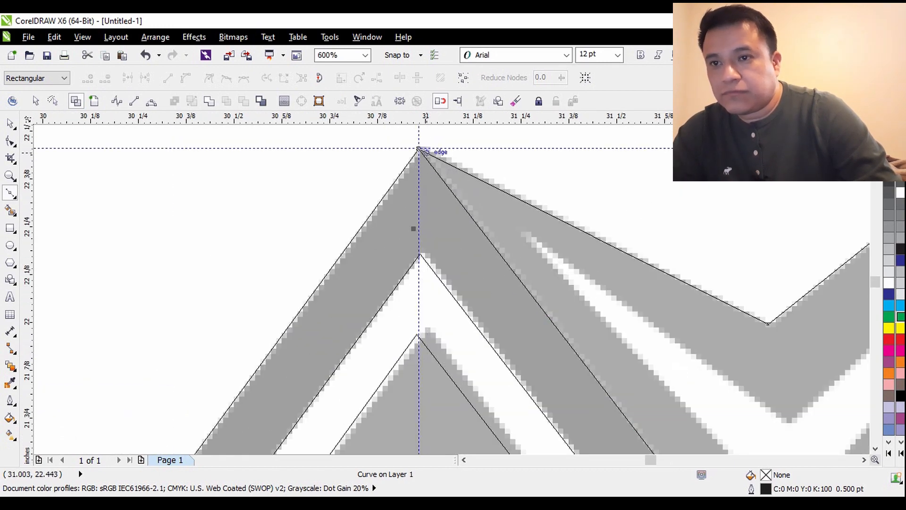
left_click(419, 149)
scroll(453, 209, "down", 1)
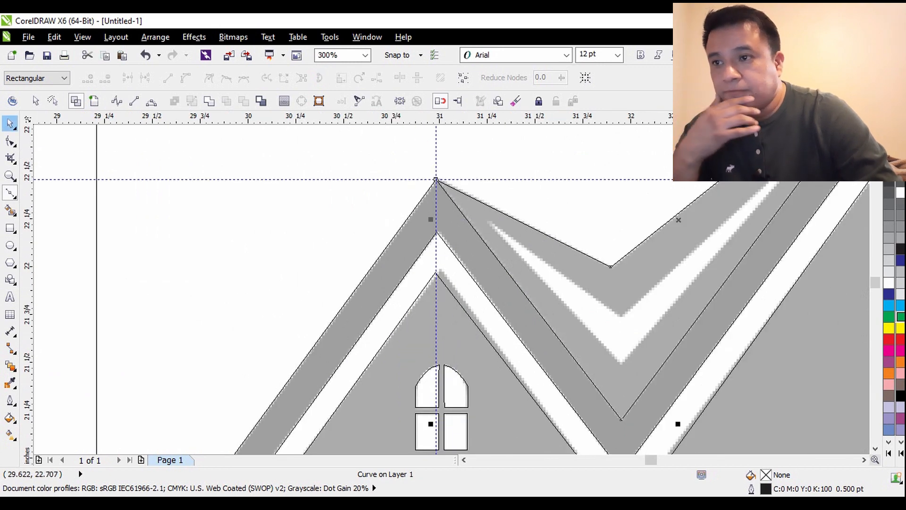
Return to the full-colour view, fill the valley shape with blue (C100 M100) and remove its outline.
left_click(94, 100)
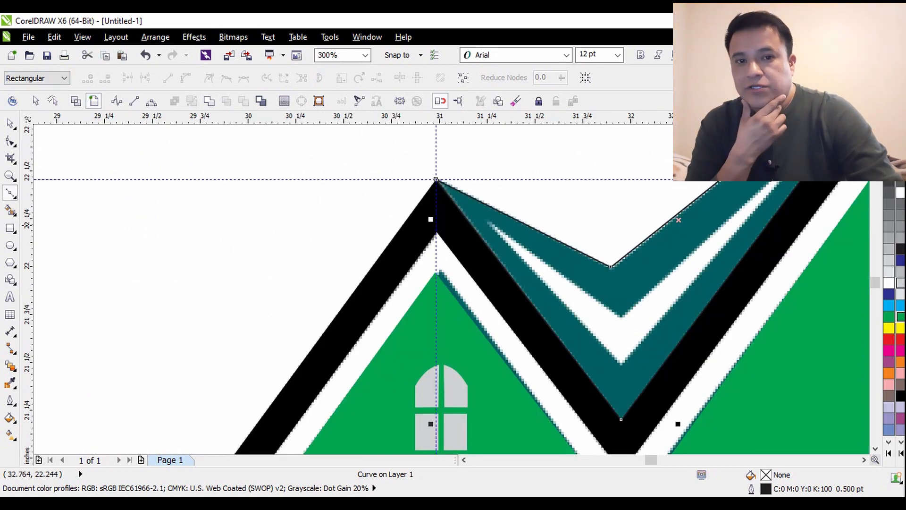
left_click(901, 259)
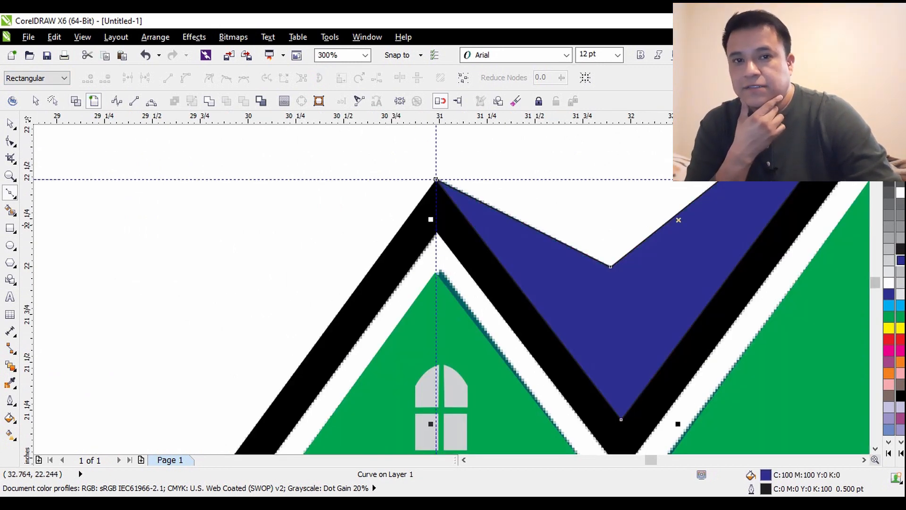
right_click(888, 158)
left_click(9, 124)
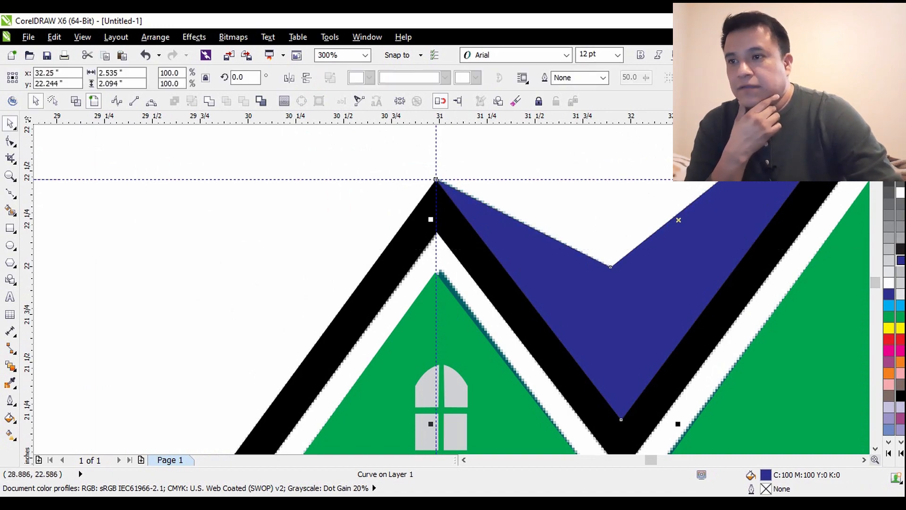
Deselect the blue valley shape and display the drawing in wireframe to expose the bitmap's white inner chevron.
left_click(76, 101)
scroll(390, 303, "down", 1)
left_click(349, 253)
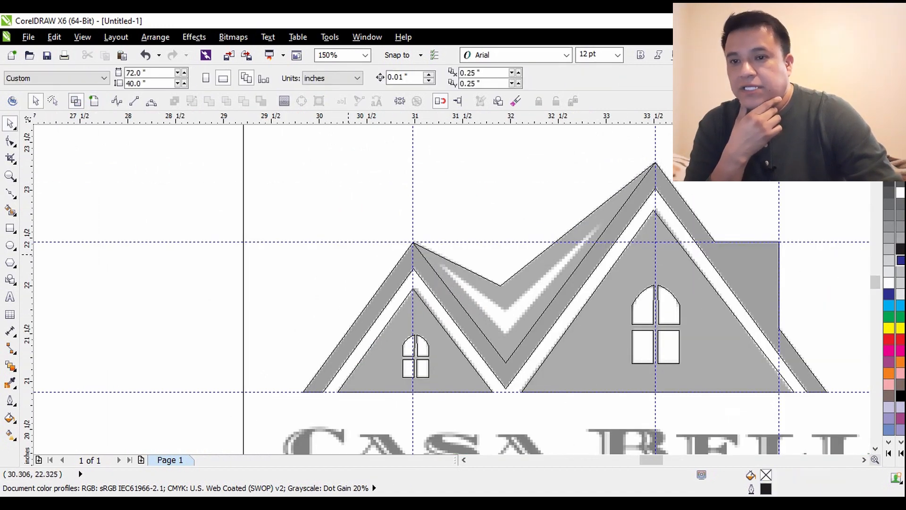
scroll(524, 325, "up", 2)
scroll(524, 324, "down", 1)
scroll(524, 325, "up", 2)
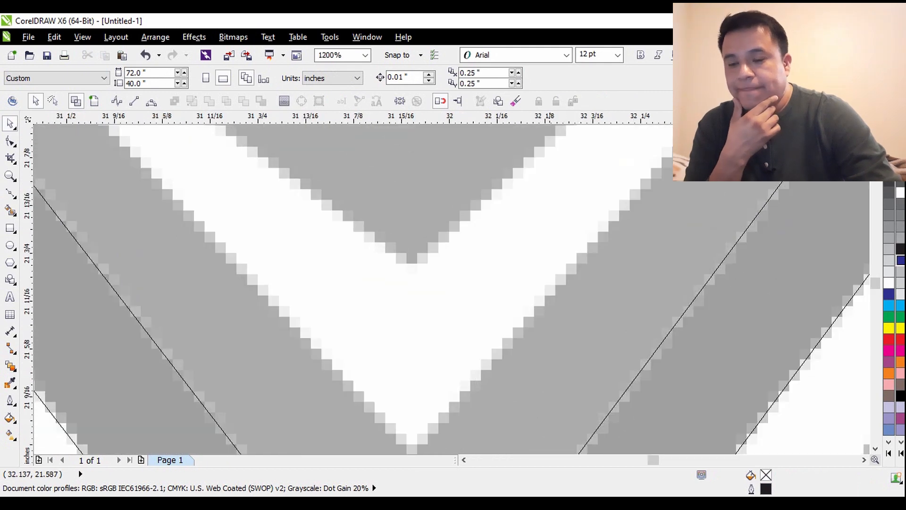
scroll(522, 376, "down", 1)
scroll(598, 367, "down", 1)
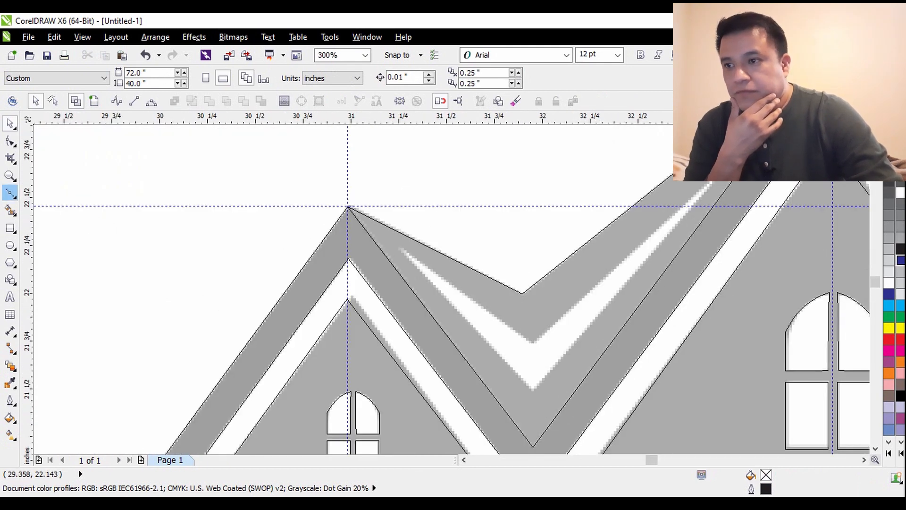
Trace the white chevron's upper edge with straight Bézier segments from its tip near the small roof, through the notch, to its opposite tip.
left_click(10, 193)
scroll(452, 210, "up", 1)
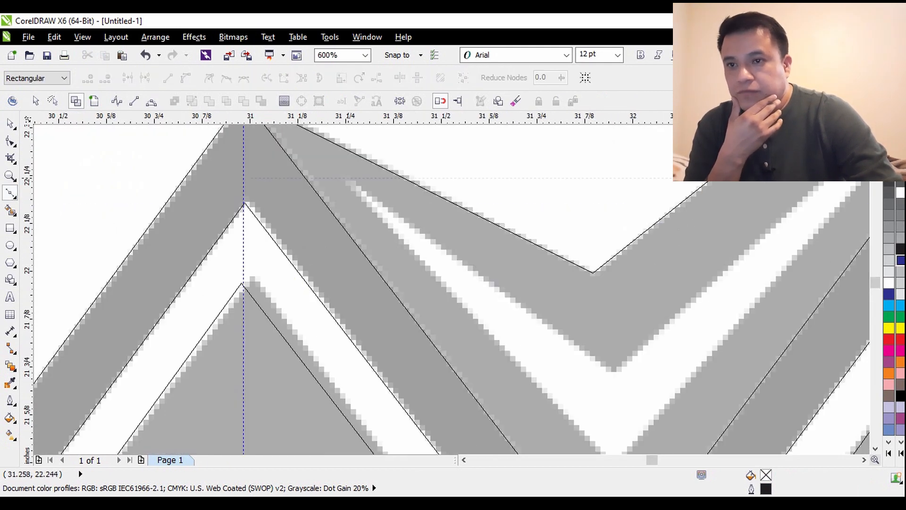
scroll(348, 180, "down", 1)
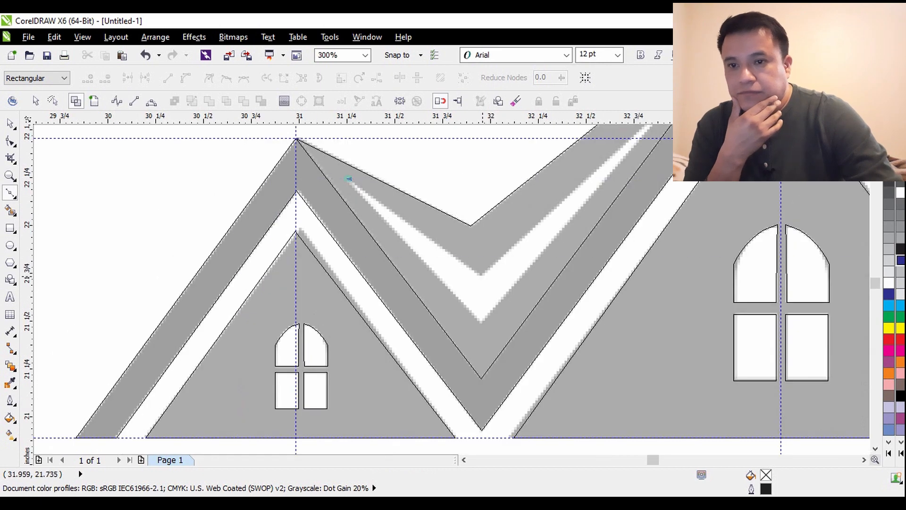
left_click(481, 275)
scroll(482, 275, "down", 1)
scroll(579, 186, "up", 2)
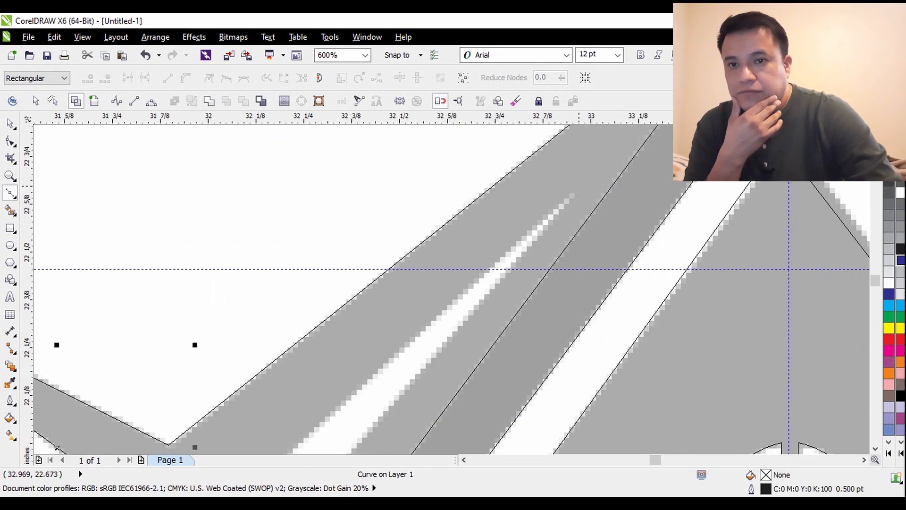
left_click(580, 188)
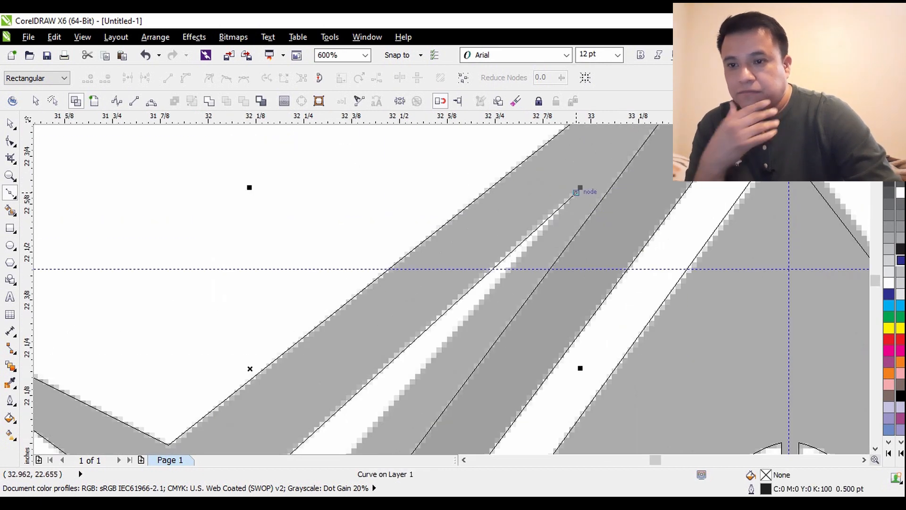
key("ctrl+z")
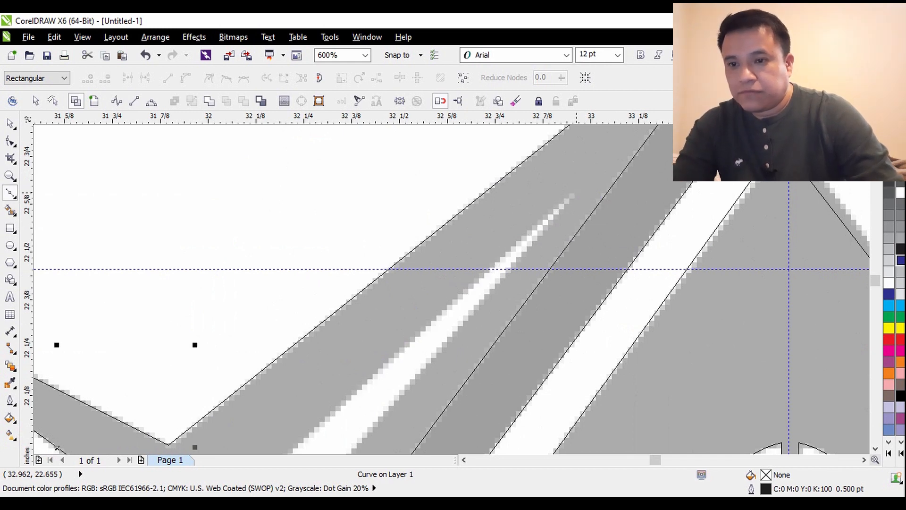
left_click(573, 192)
scroll(574, 191, "down", 1)
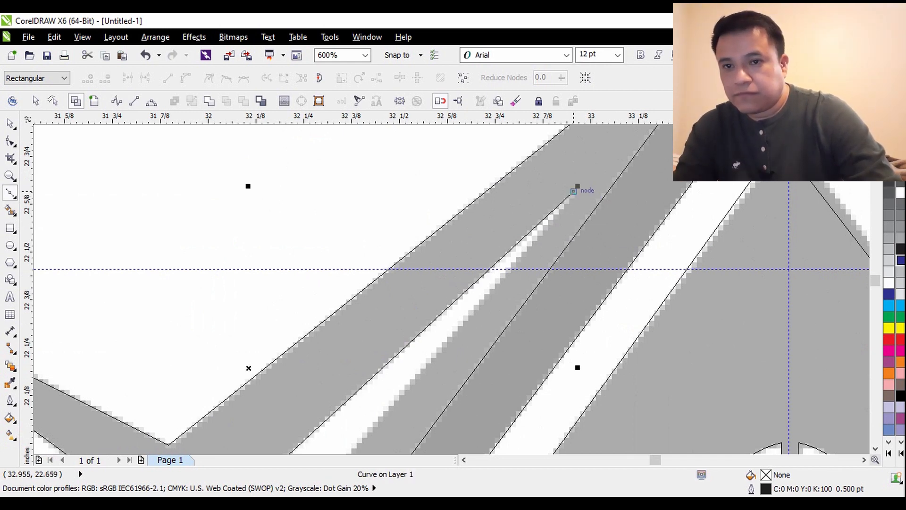
Close the white chevron's outline through its lowest point back to the starting tip, and return to the full-colour view.
scroll(387, 420, "up", 2)
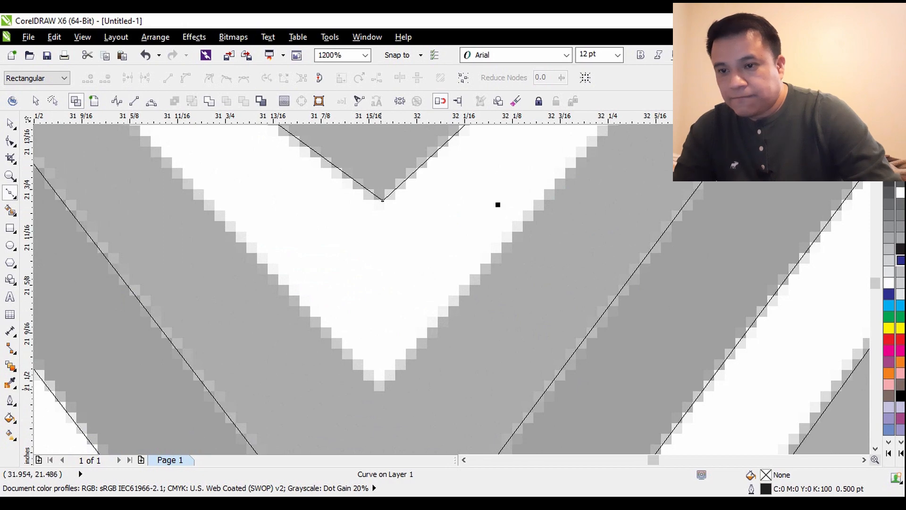
left_click(382, 388)
scroll(383, 388, "down", 2)
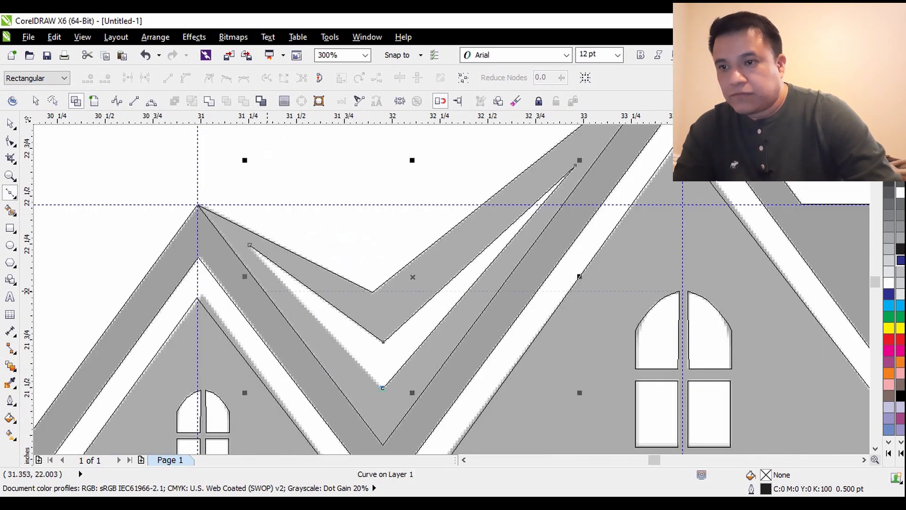
scroll(249, 247, "up", 2)
left_click(244, 250)
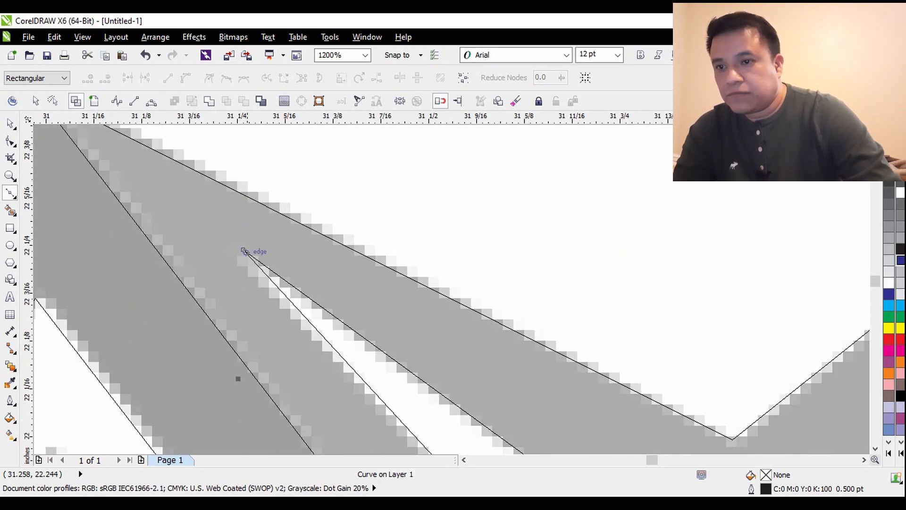
scroll(243, 249, "down", 2)
left_click(94, 101)
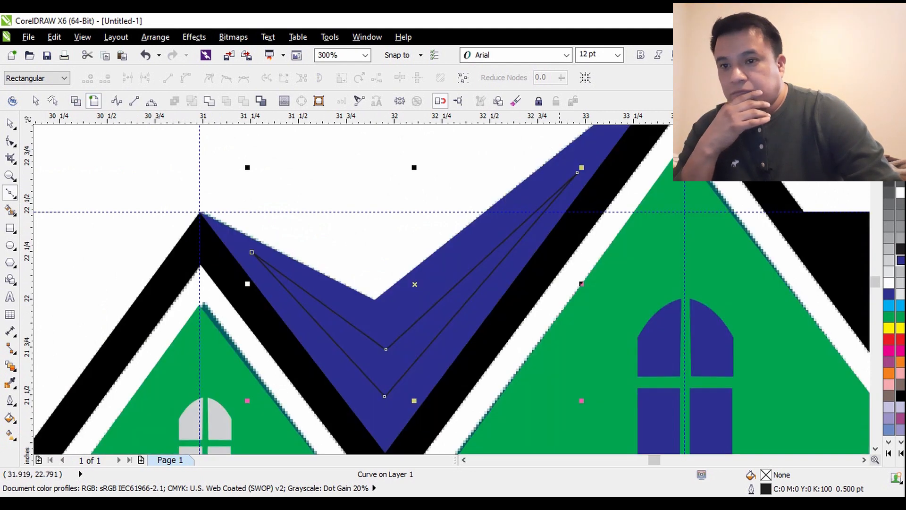
Fill the inner chevron with 10% black and remove its outline.
left_click(901, 294)
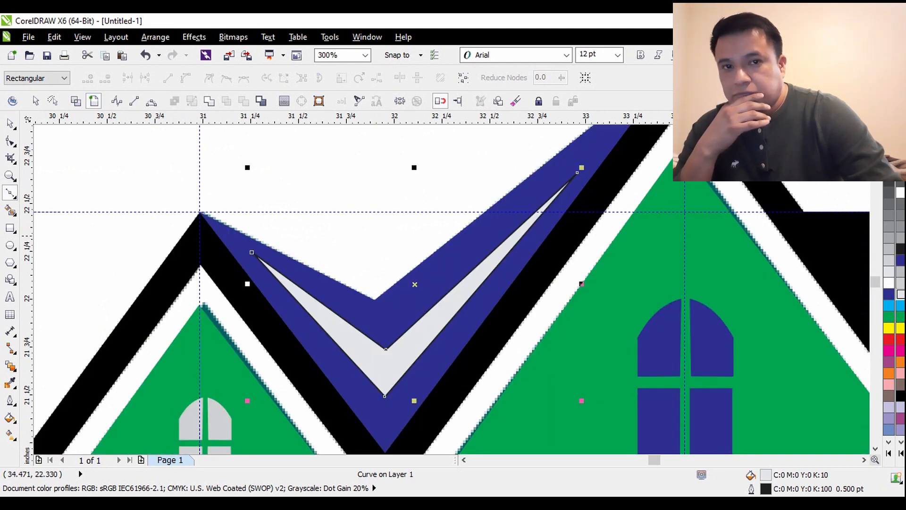
right_click(888, 159)
scroll(517, 188, "down", 2)
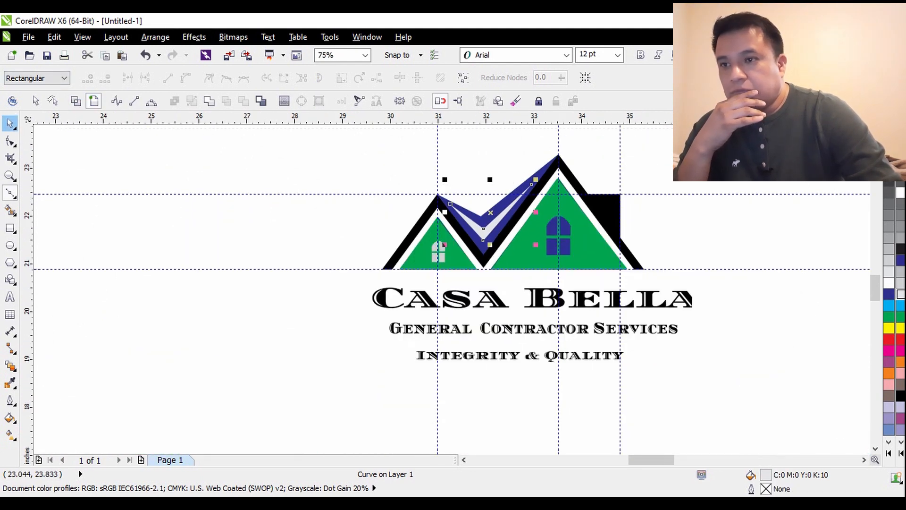
Delete the two horizontal guidelines crossing the logo at the small roof's peak and along the house's base.
left_click(10, 124)
left_click(323, 194)
left_click(709, 193)
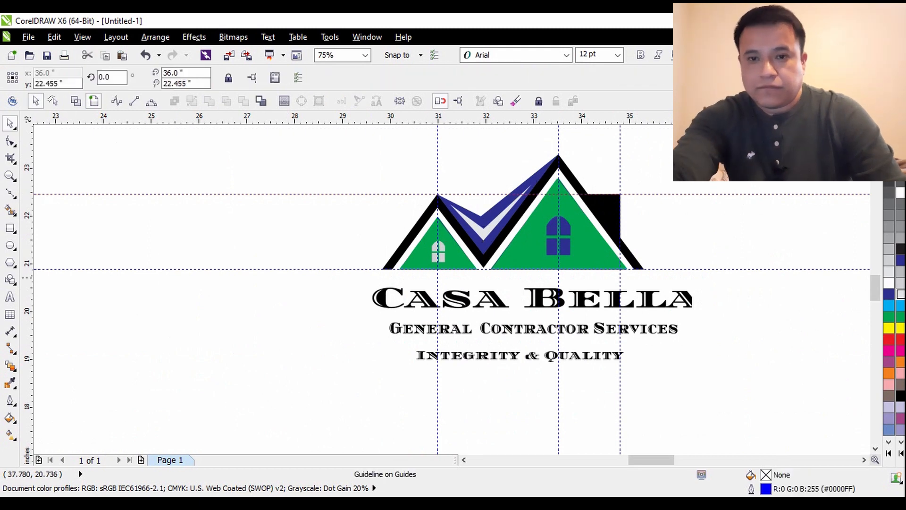
key("Delete")
key("Delete")
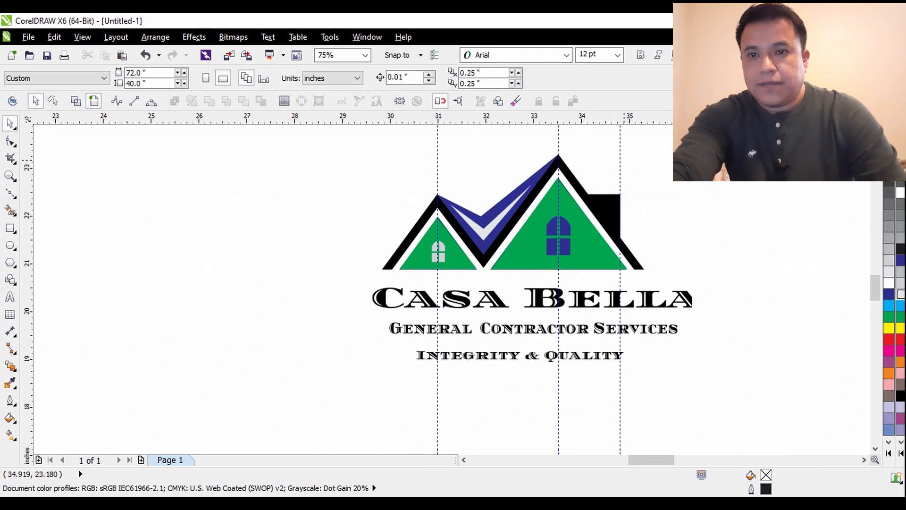
Delete the three vertical guidelines at the chimney edge, the large roof's peak and the small roof's peak.
left_click(619, 162)
key("Delete")
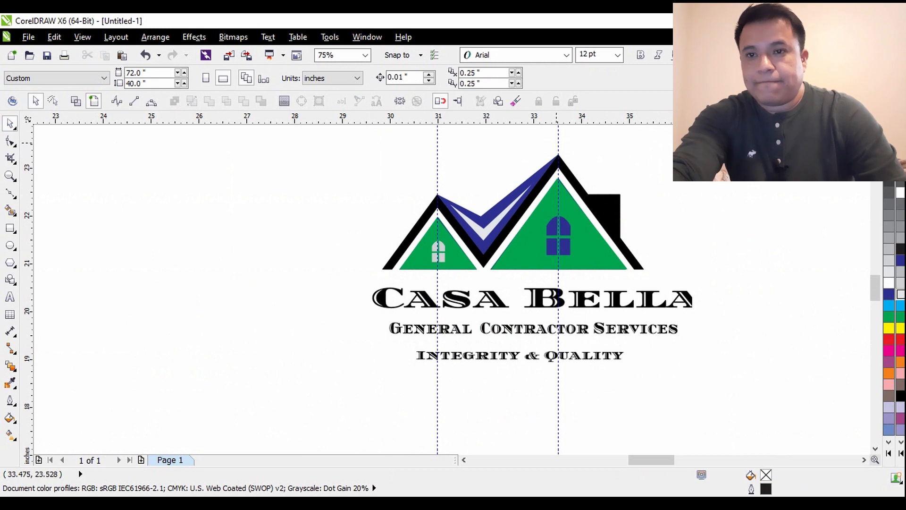
left_click(559, 141)
key("Delete")
left_click(438, 151)
key("Delete")
Change the inner chevron's fill to white.
scroll(491, 252, "up", 2)
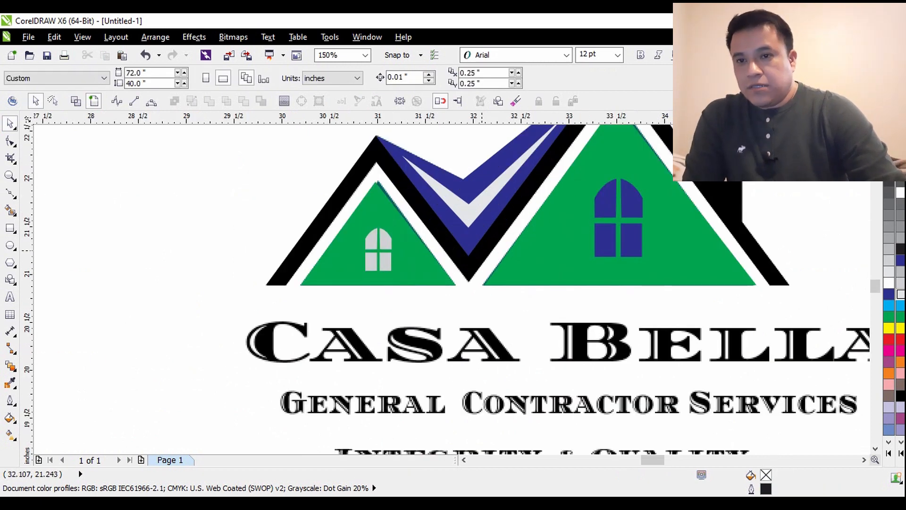
left_click(469, 213)
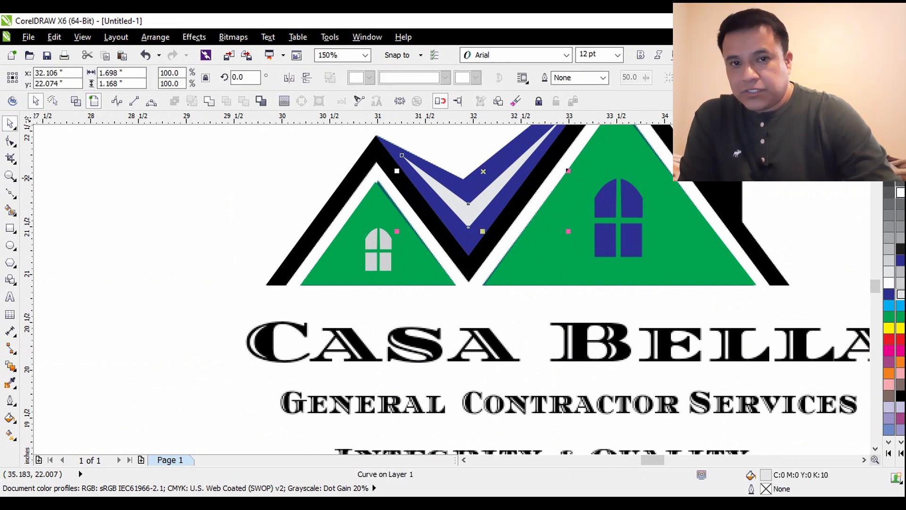
left_click(900, 192)
left_click(843, 183)
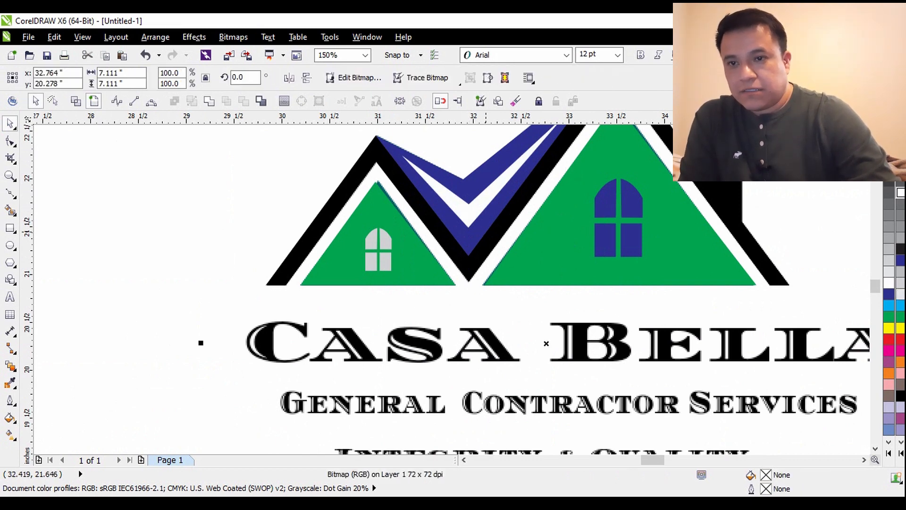
Place a copy of the whole logo, vector shapes and bitmap together, about 16 inches to the right of the original.
scroll(500, 239, "down", 1)
left_click(702, 217)
scroll(442, 268, "down", 1)
left_click_drag(256, 176, 577, 274)
scroll(533, 257, "down", 1)
left_click_drag(361, 175, 588, 307)
left_click_drag(484, 232, 683, 248)
left_click(703, 271)
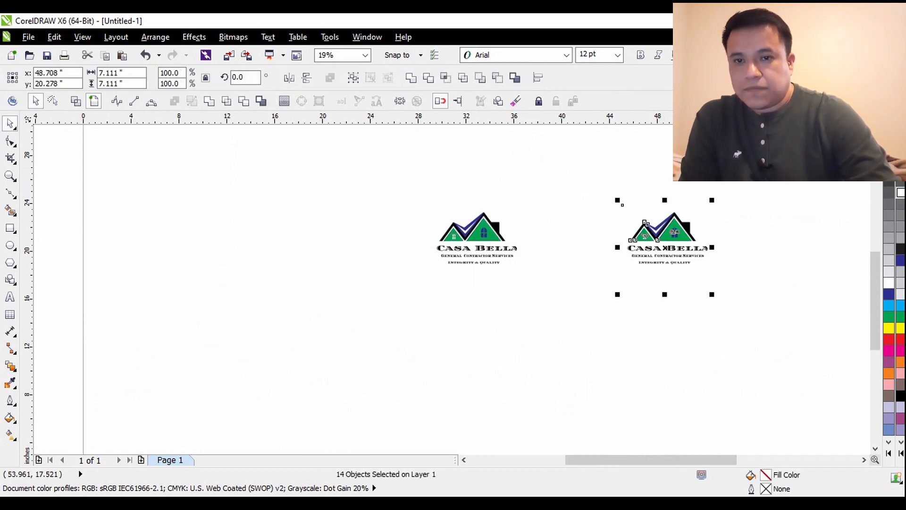
key("Escape")
Move the copied bitmap about 7 inches to the right, out from under the copied vector house.
scroll(679, 228, "up", 3)
scroll(590, 242, "down", 2)
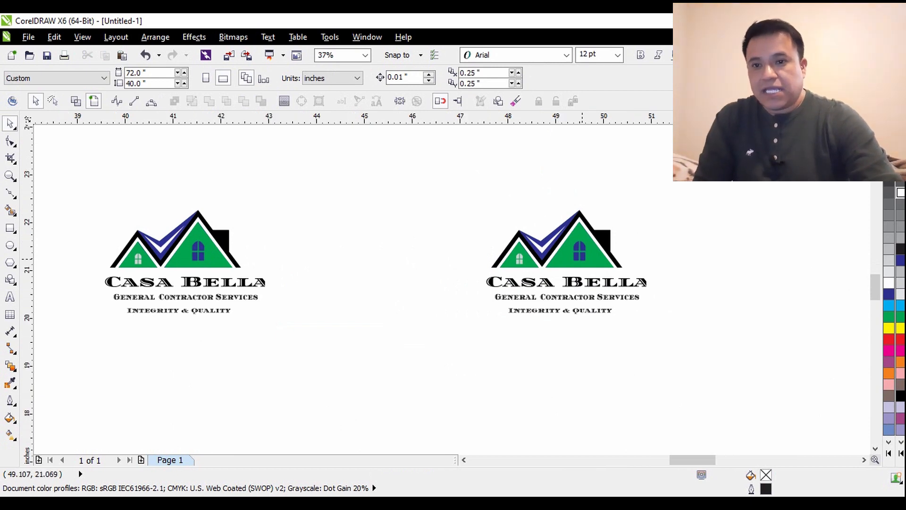
scroll(581, 246, "up", 4)
scroll(581, 206, "down", 1)
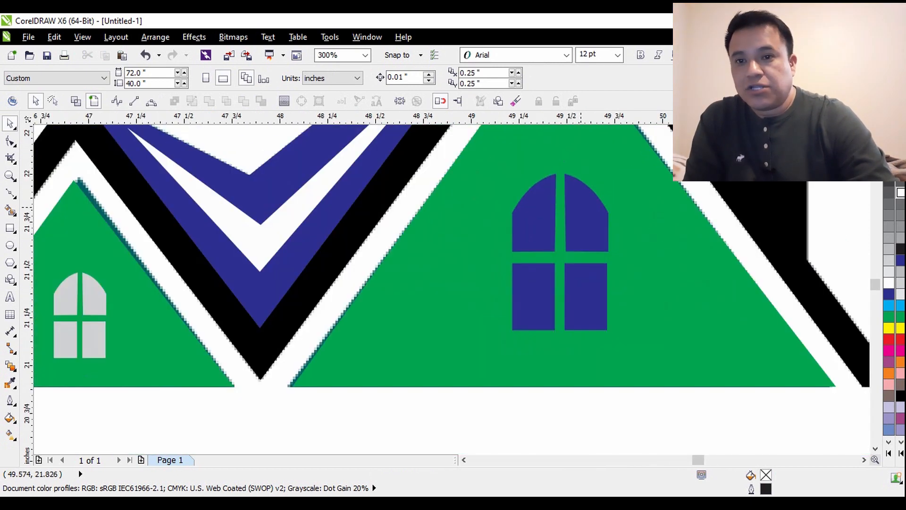
scroll(581, 206, "down", 1)
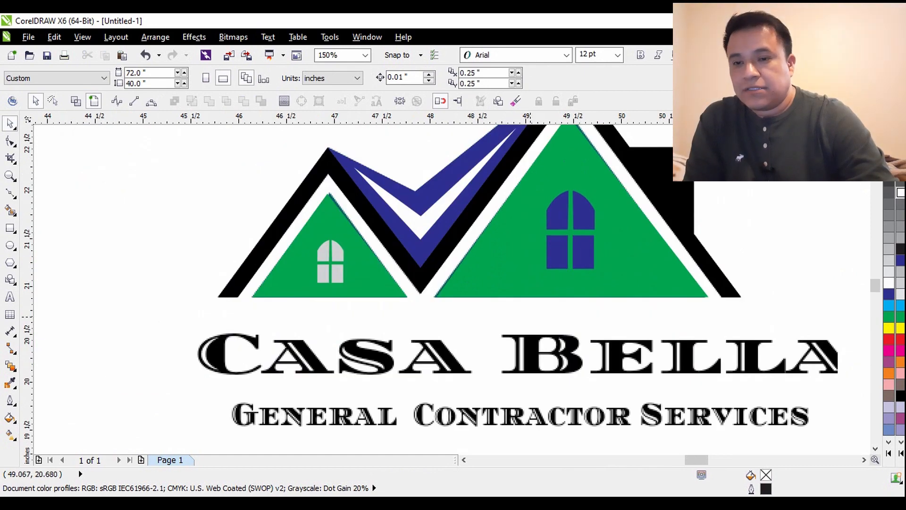
scroll(423, 277, "down", 1)
scroll(446, 315, "down", 1)
left_click_drag(446, 314, 617, 294)
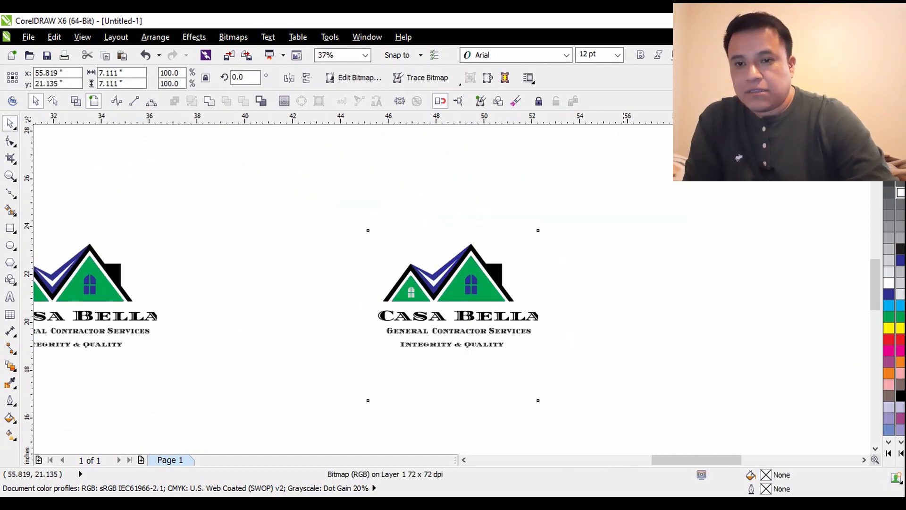
left_click(529, 275)
Fill the copied house's blue valley shape with Emerald from the TRW Stone Wizard colours.
scroll(455, 261, "up", 1)
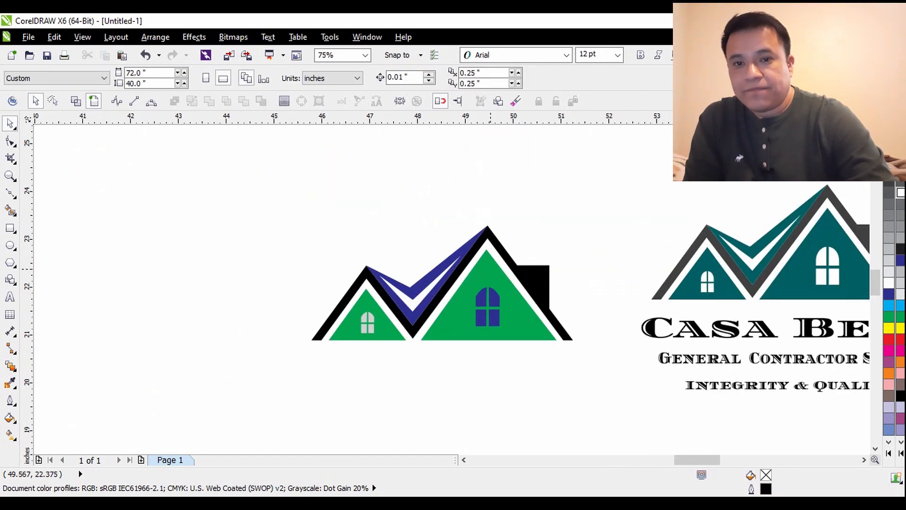
left_click(467, 251)
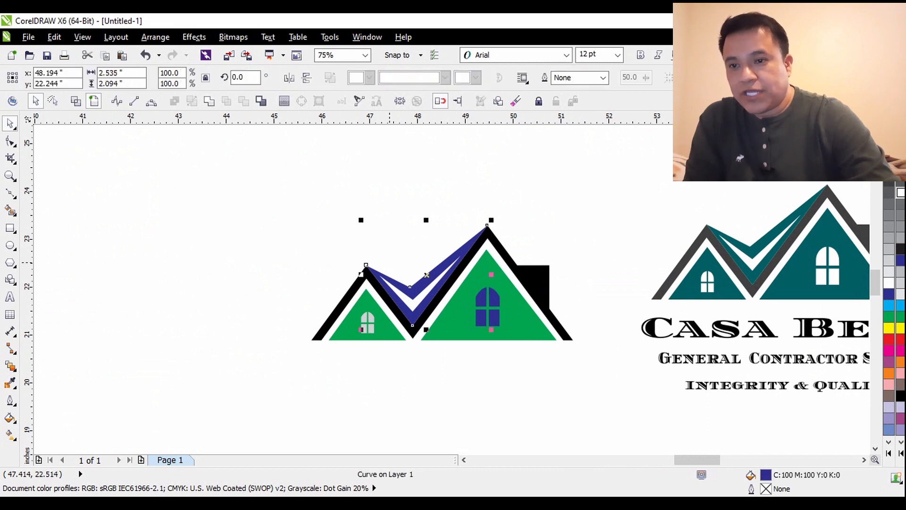
scroll(406, 268, "up", 2)
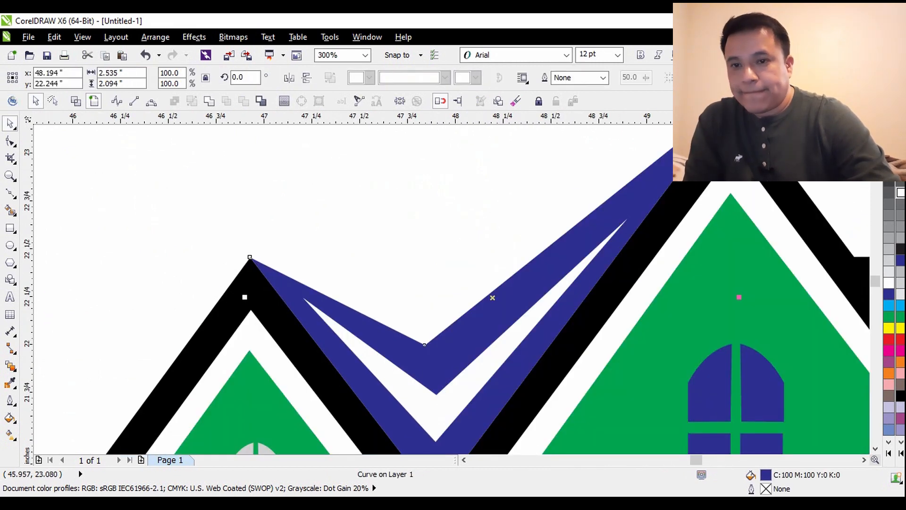
left_click(12, 101)
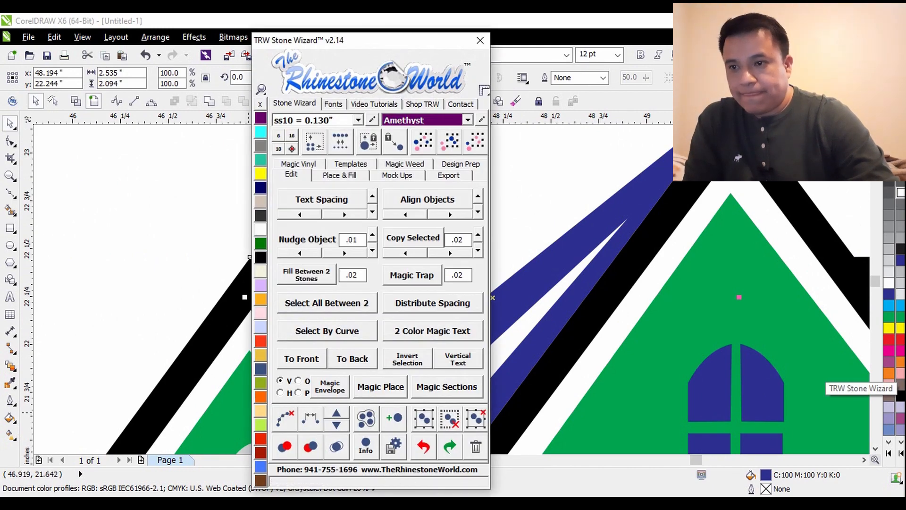
left_click(260, 242)
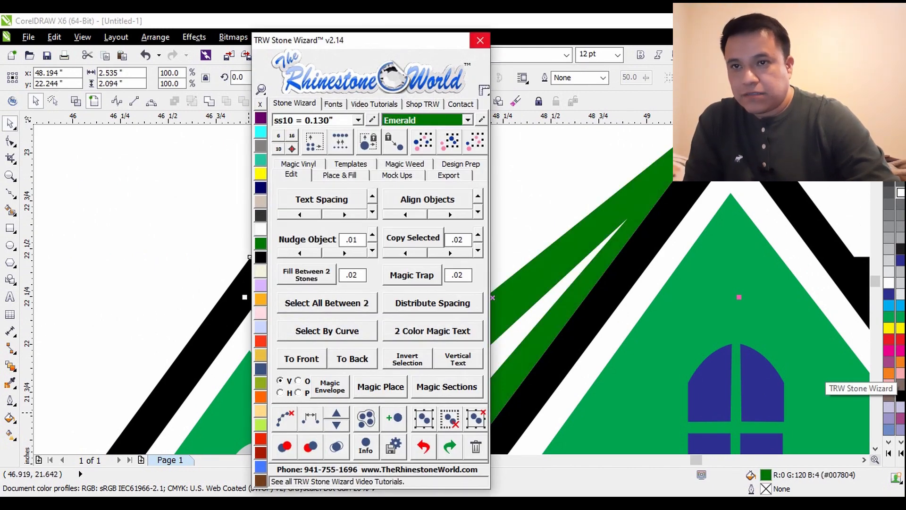
left_click(480, 41)
Fill the copied house's valley shape and both gable triangles with dark green (R29 G79 B64).
scroll(411, 175, "down", 2)
left_click(901, 443)
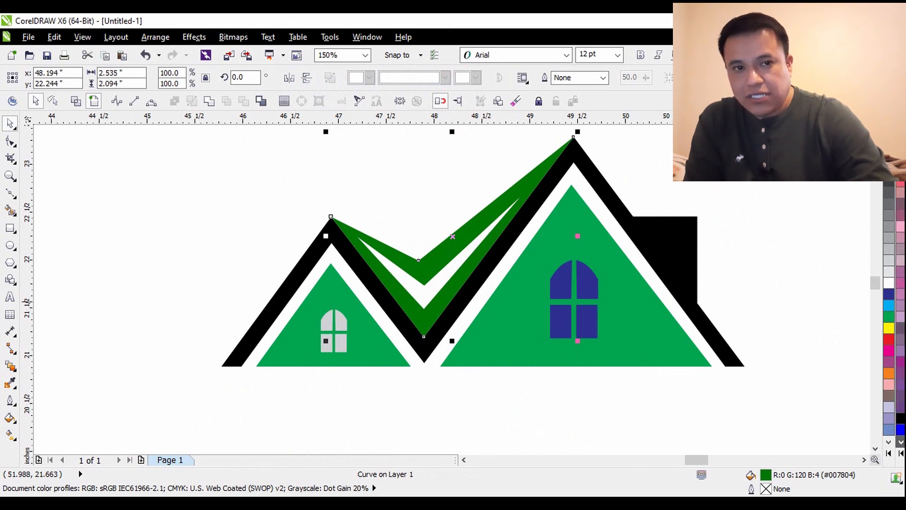
left_click(900, 430)
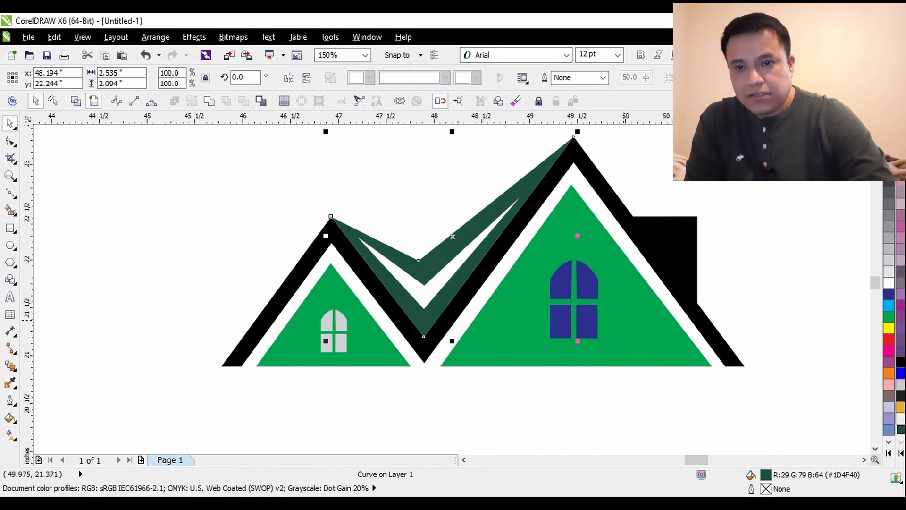
left_click(613, 319)
left_click(900, 429)
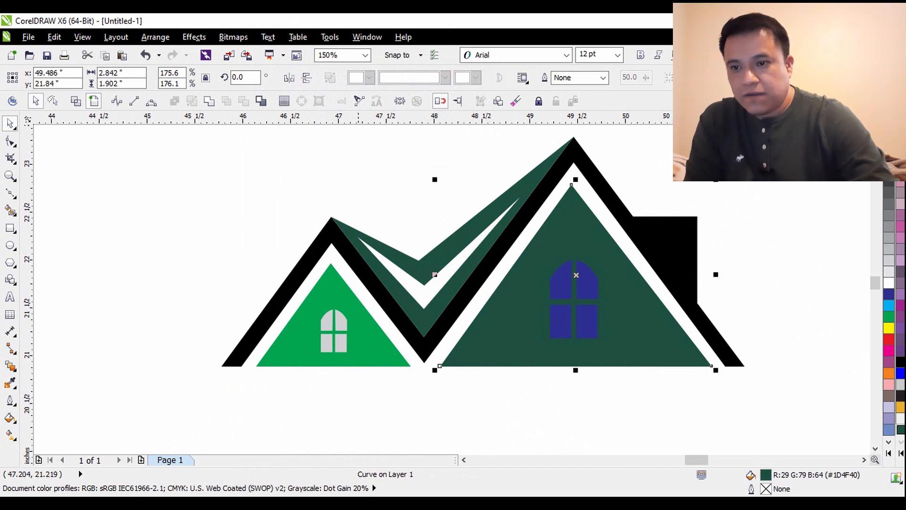
key("Tab")
left_click(901, 430)
Select the large gable window's four panes and fill them with white.
left_click_drag(760, 208, 543, 337)
left_click(900, 147)
left_click(901, 147)
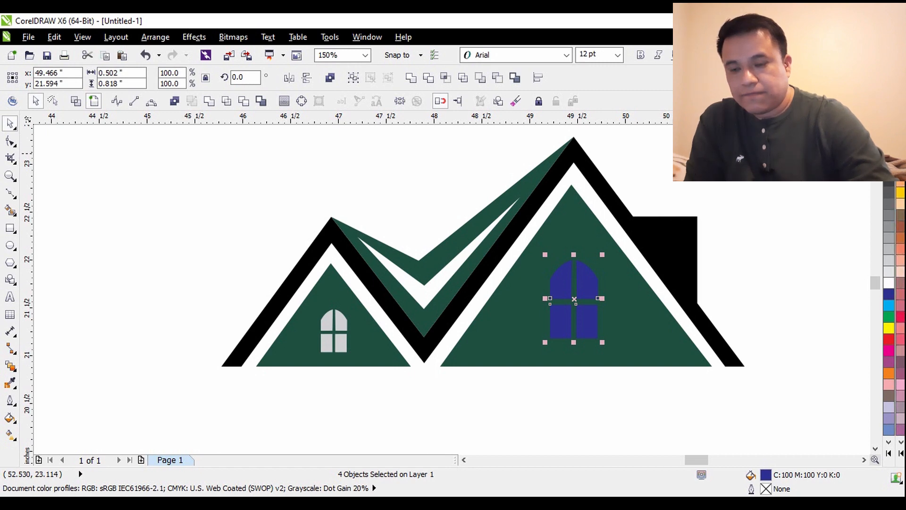
left_click(900, 147)
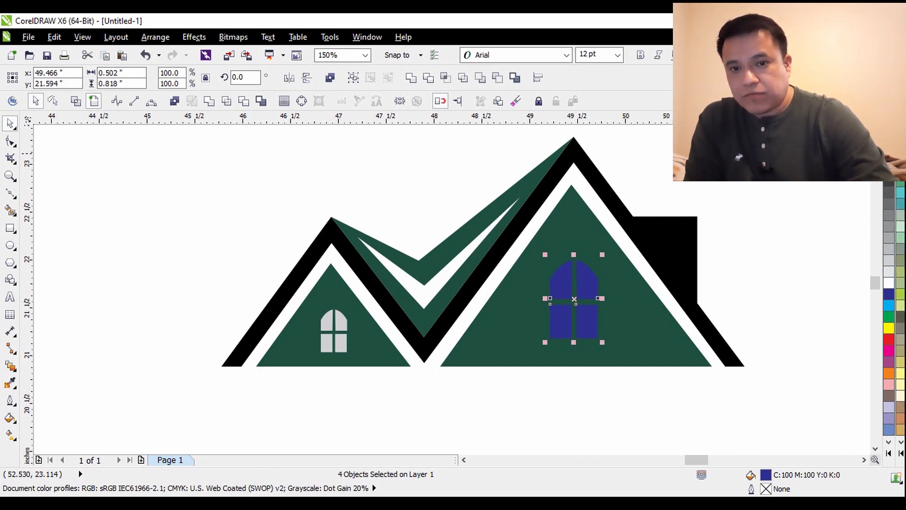
left_click(901, 148)
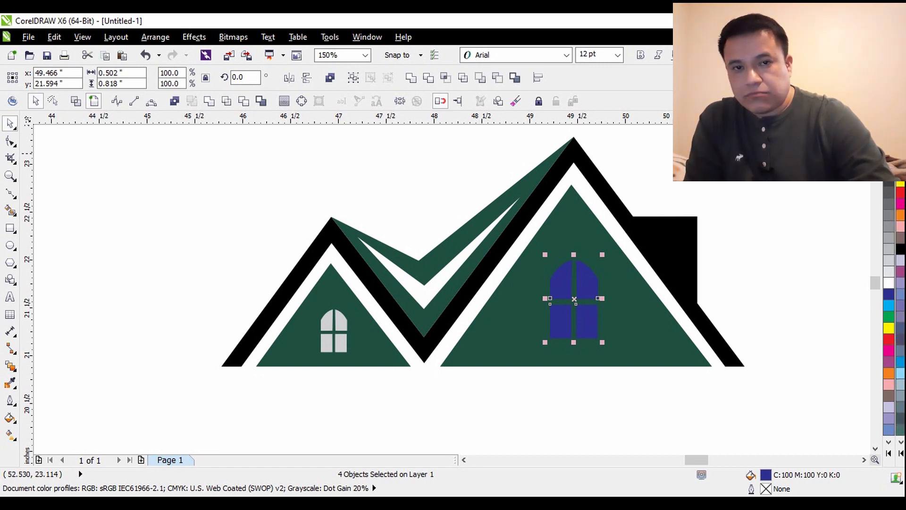
left_click(899, 192)
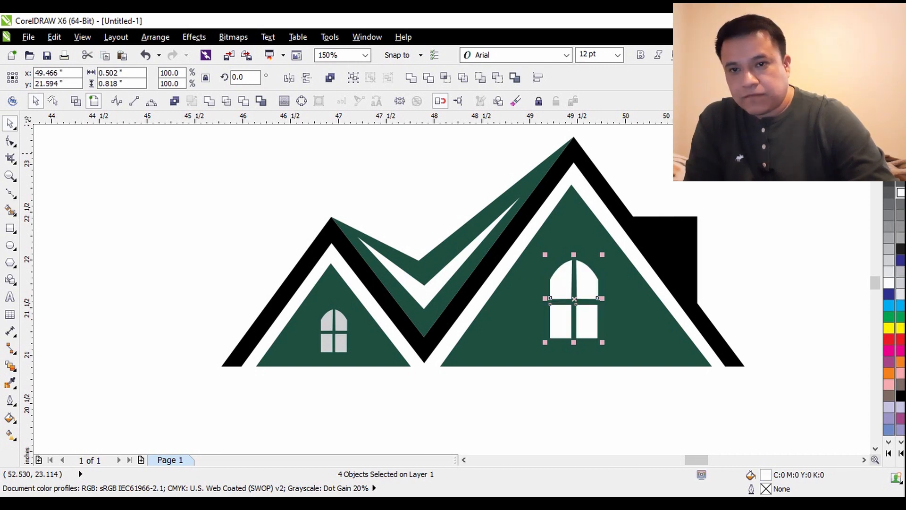
Fill the small gable window's panes with white and deselect them.
left_click_drag(262, 233, 367, 397)
left_click(900, 192)
left_click(805, 251)
Move the bitmap logo about 1 inch lower beside the recoloured vector house and deselect it.
scroll(536, 220, "down", 1)
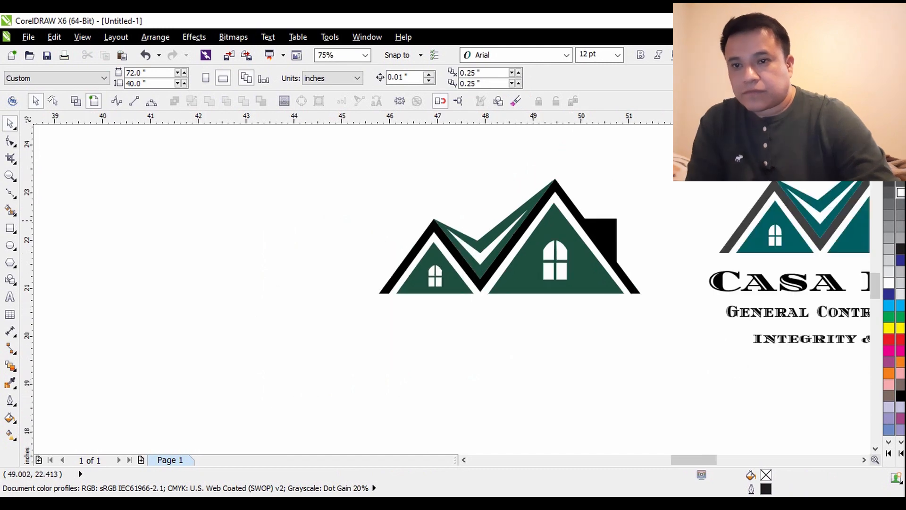
scroll(490, 229, "down", 1)
scroll(636, 223, "up", 2)
scroll(652, 223, "down", 1)
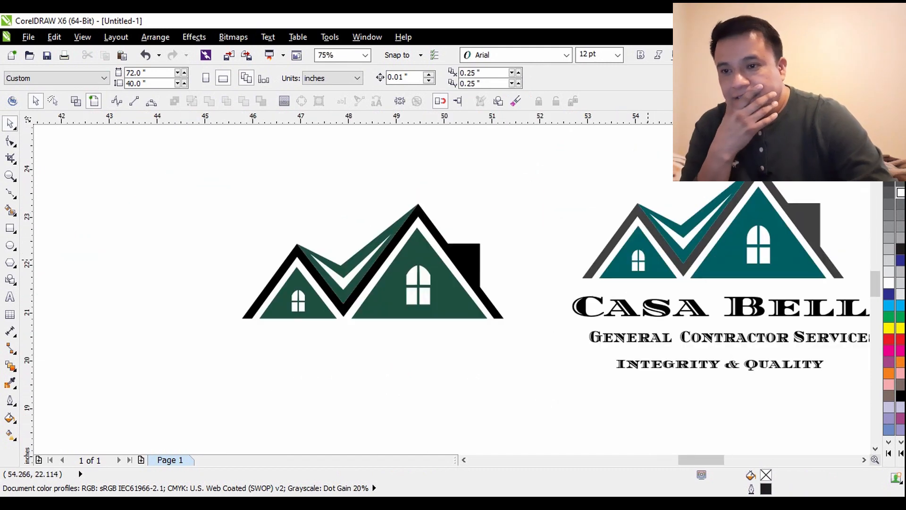
left_click(540, 182)
left_click(540, 182)
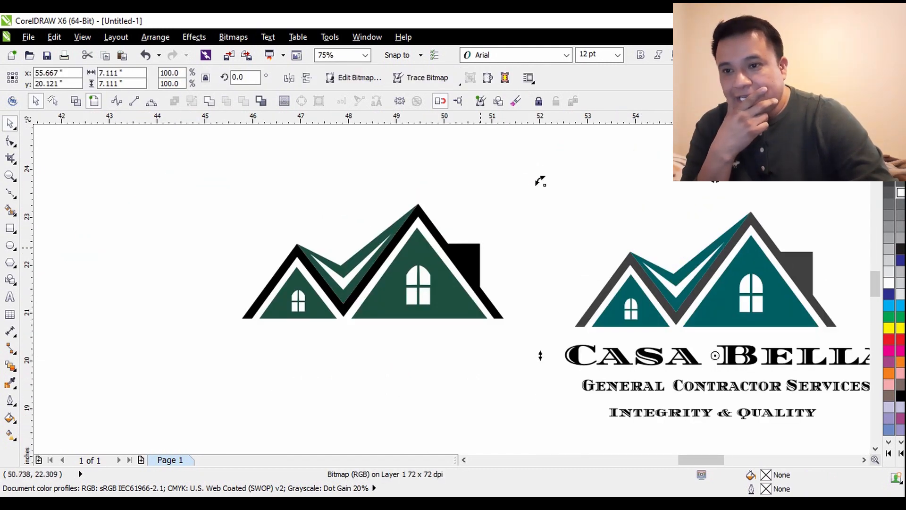
key("Escape")
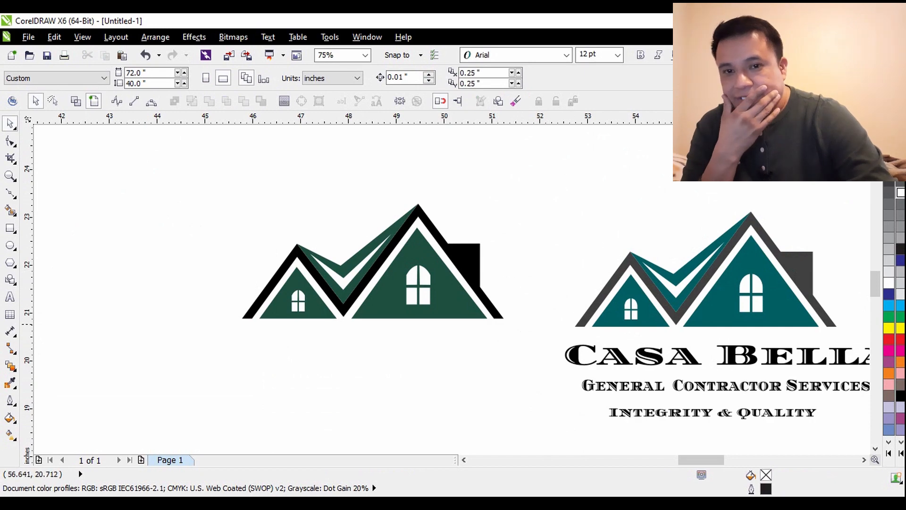
Move the bitmap logo farther to the right and slightly higher, away from the recoloured vector house.
scroll(760, 259, "up", 2)
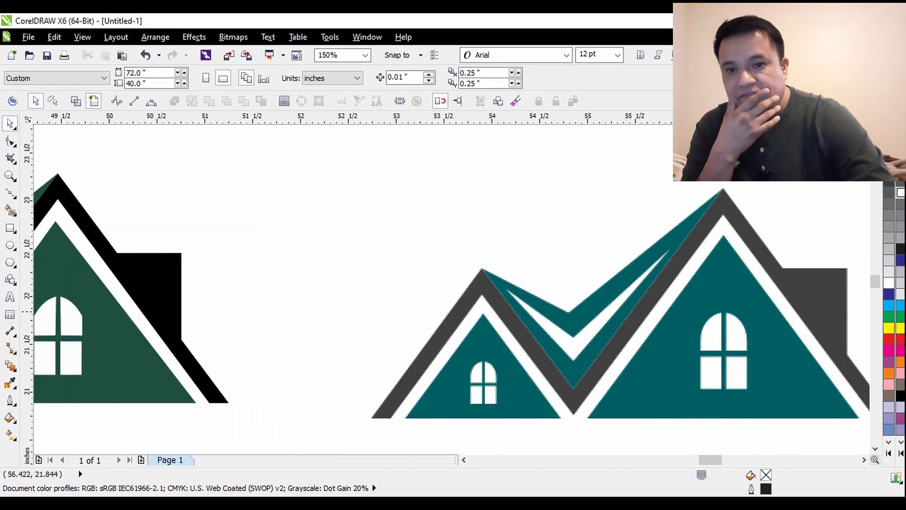
scroll(758, 259, "down", 3)
scroll(561, 312, "up", 4)
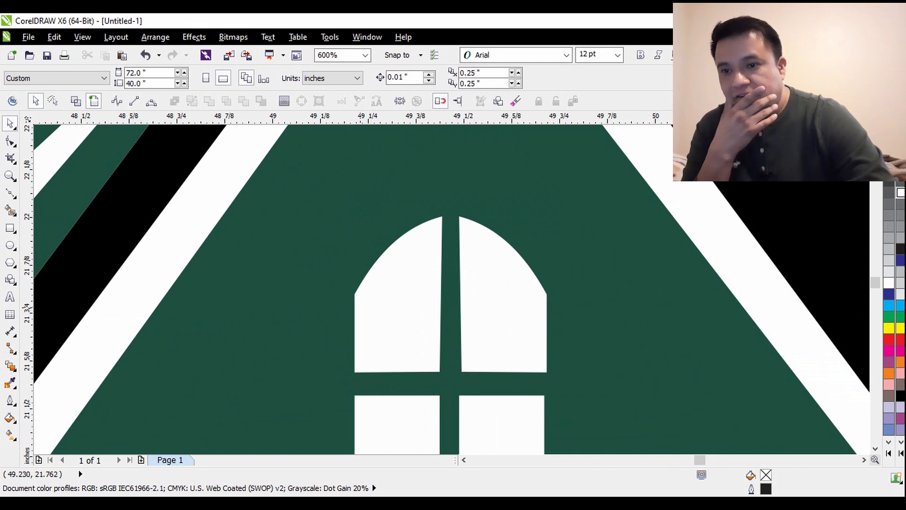
scroll(362, 294, "up", 2)
scroll(364, 295, "down", 5)
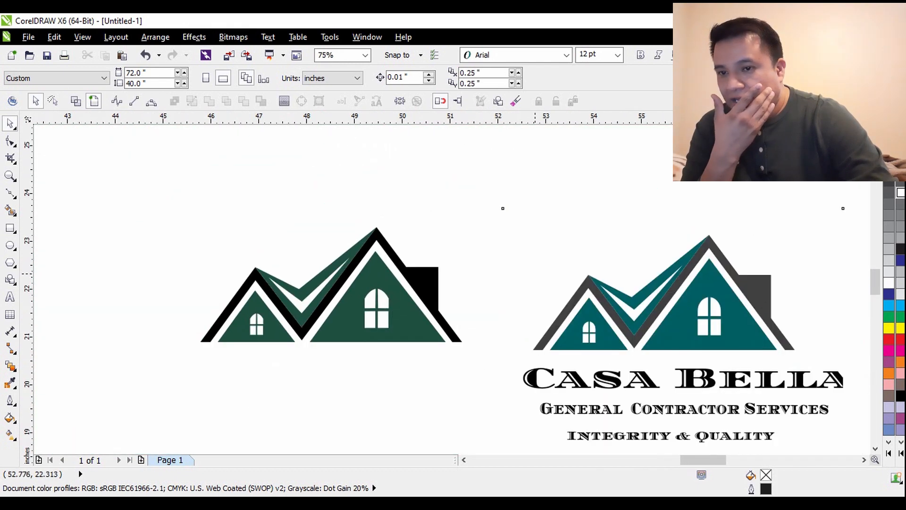
left_click(514, 257)
scroll(515, 258, "down", 1)
left_click_drag(518, 261, 603, 226)
left_click(538, 387)
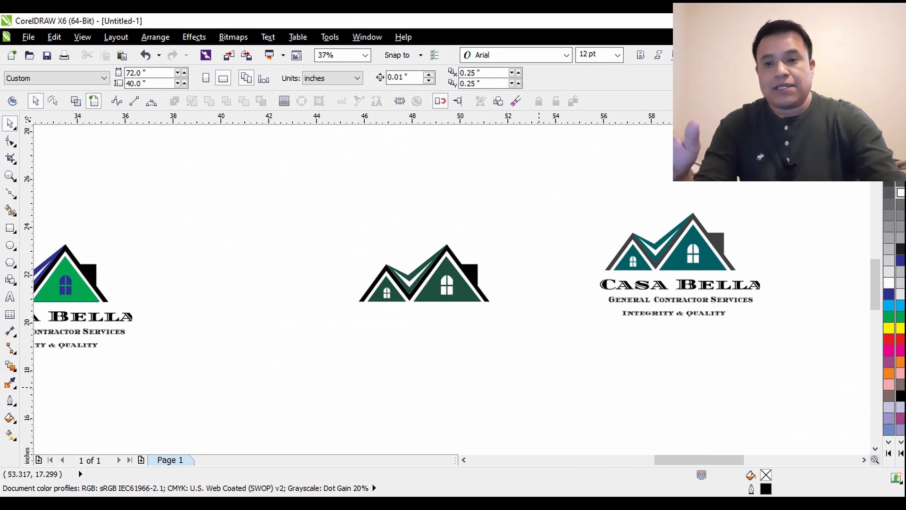
Bring the bitmap logo back closer to the vector house, level with it for comparison, and deselect it.
scroll(439, 281, "up", 3)
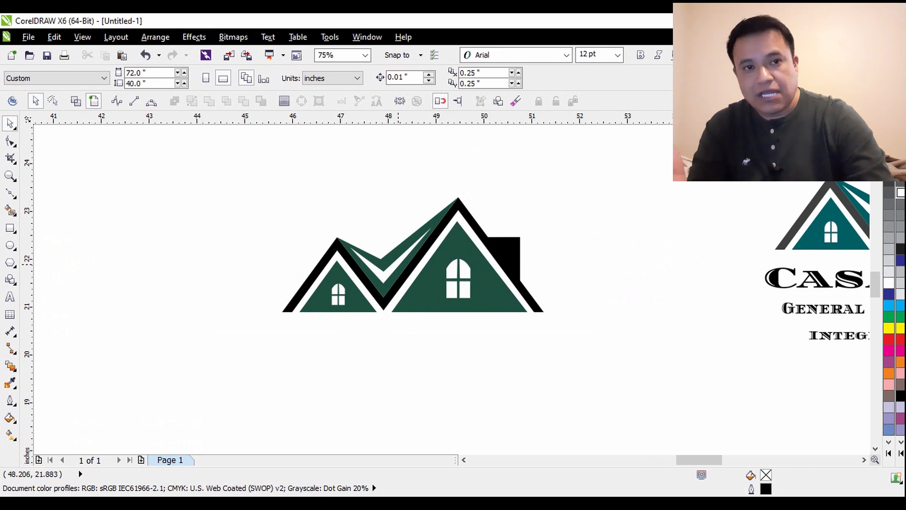
scroll(398, 264, "down", 1)
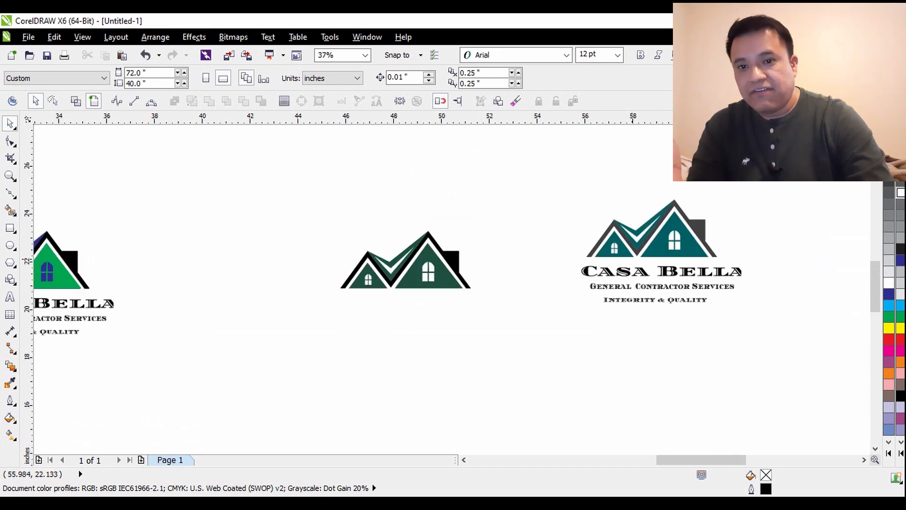
left_click_drag(646, 259, 584, 290)
left_click(740, 297)
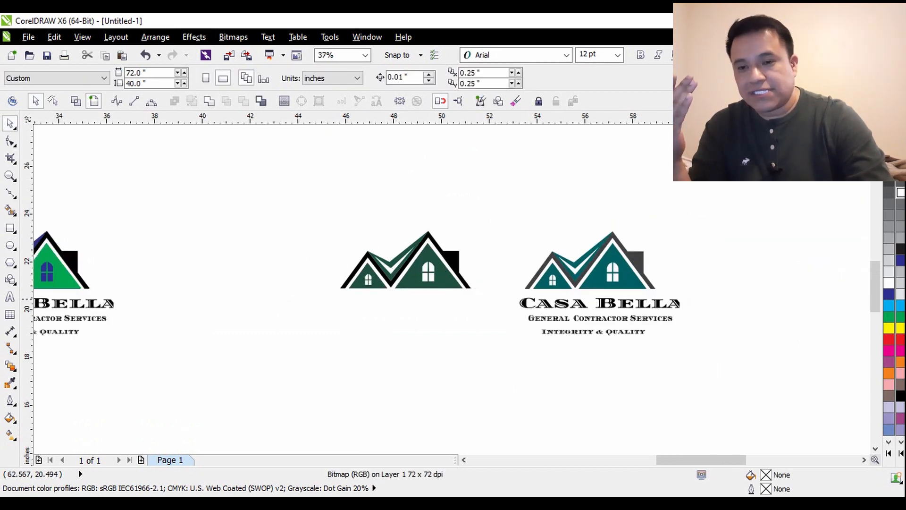
scroll(456, 288, "up", 1)
scroll(657, 310, "down", 1)
scroll(565, 290, "up", 2)
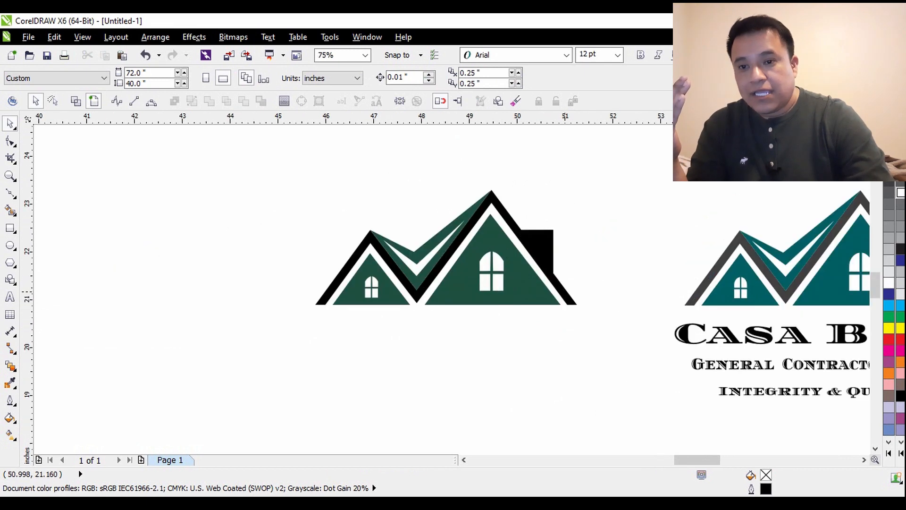